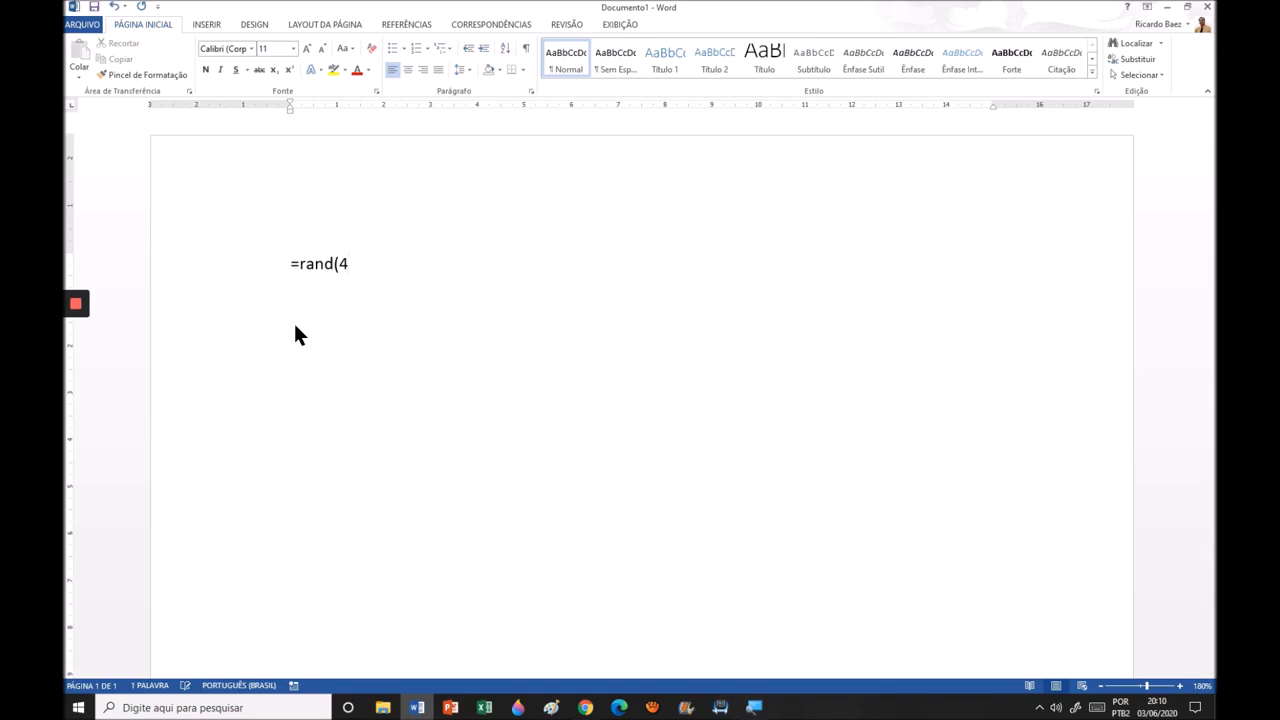
Complete the entry as =rand(4,2) and generate the sample paragraphs in the blank document.
text(,2))
key(Return)
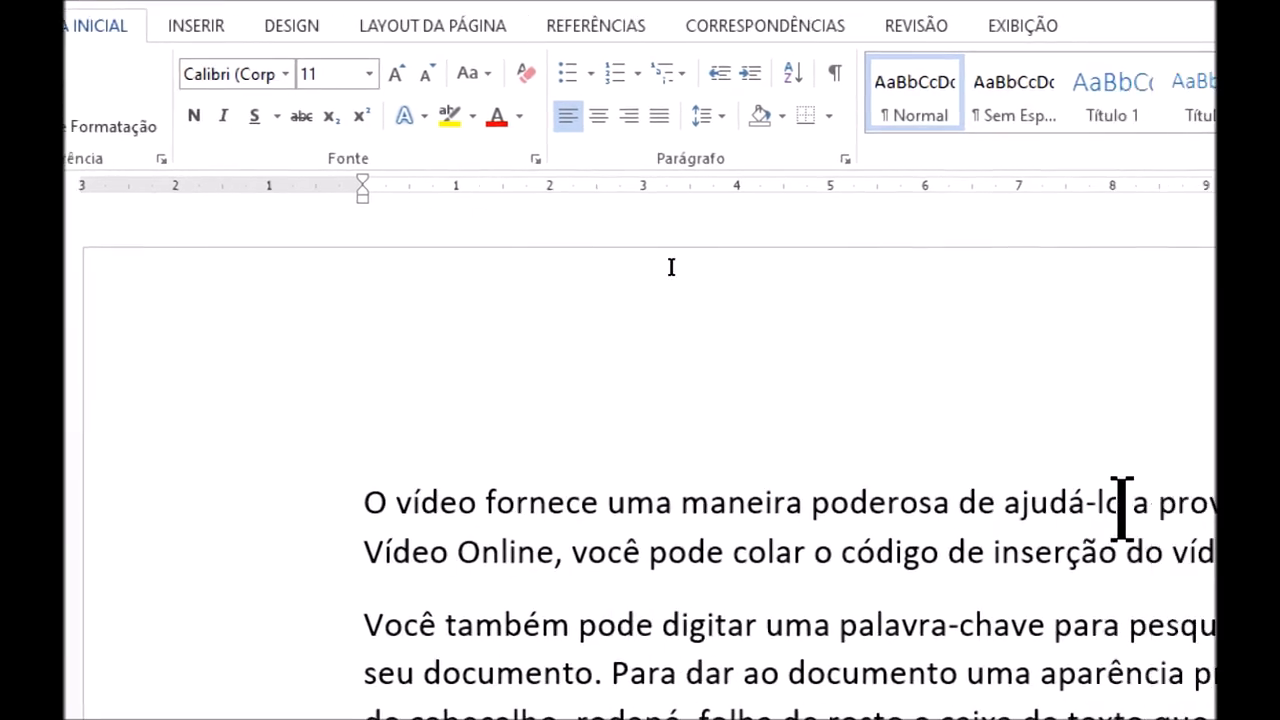
Change the font of the word "poderosa" in the first line to Arial Black.
double_click(842, 498)
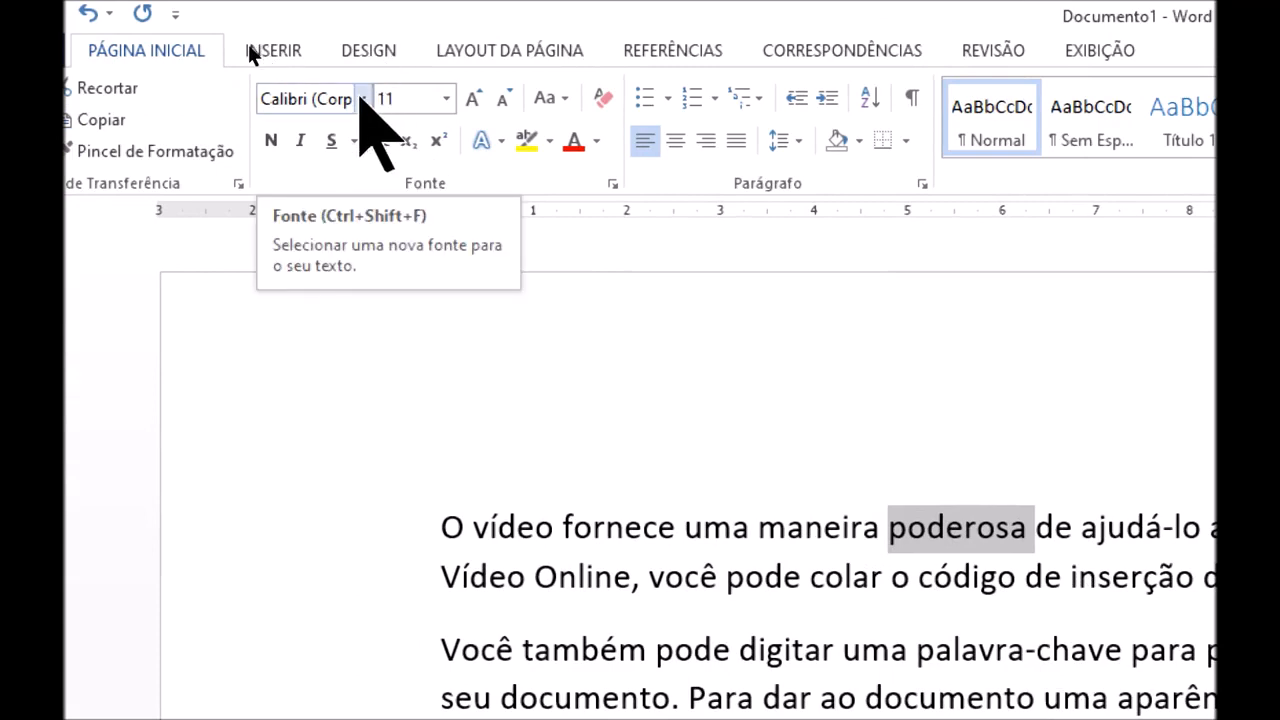
click(362, 99)
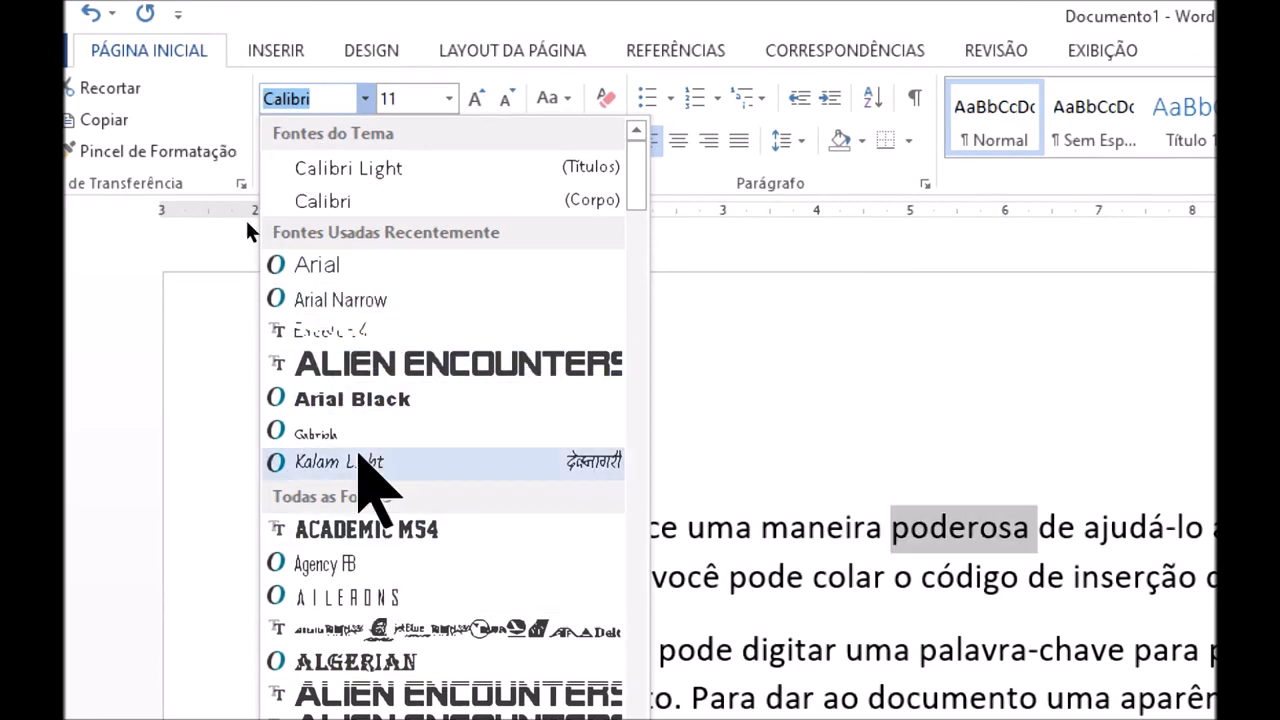
click(383, 399)
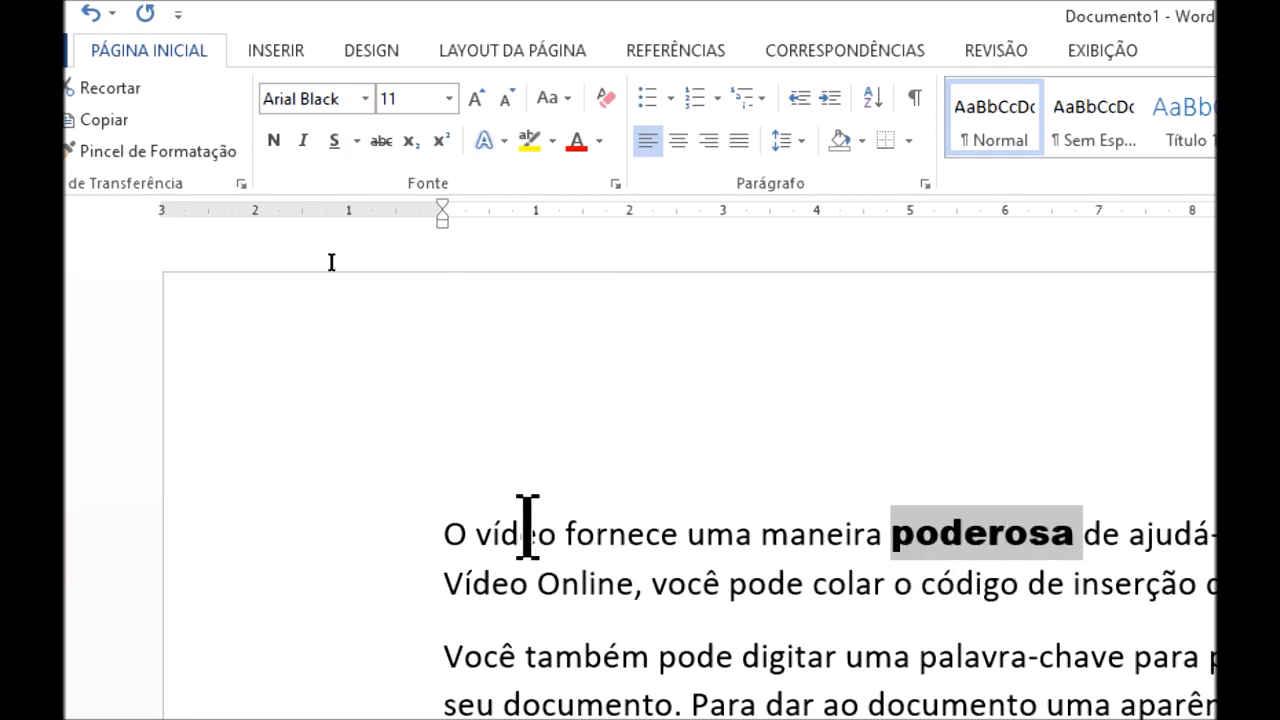
Set the font size of the word "maneira" in the first line to 18.
double_click(804, 540)
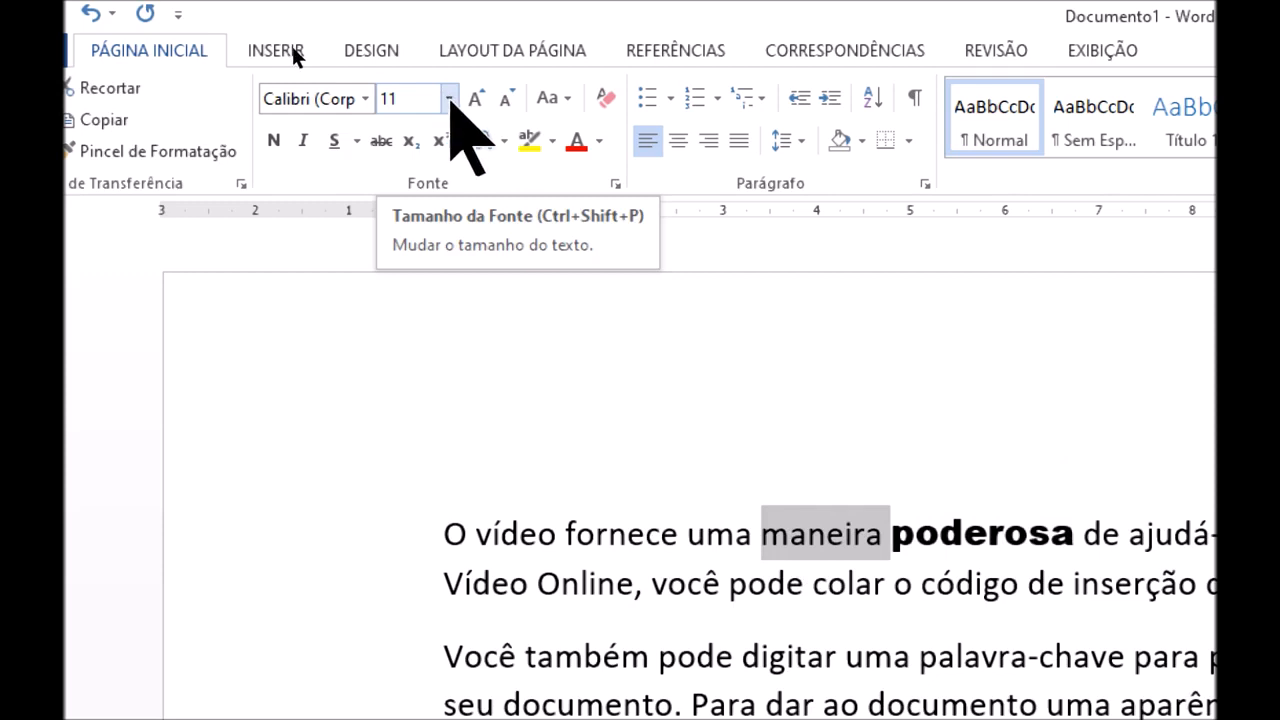
click(449, 98)
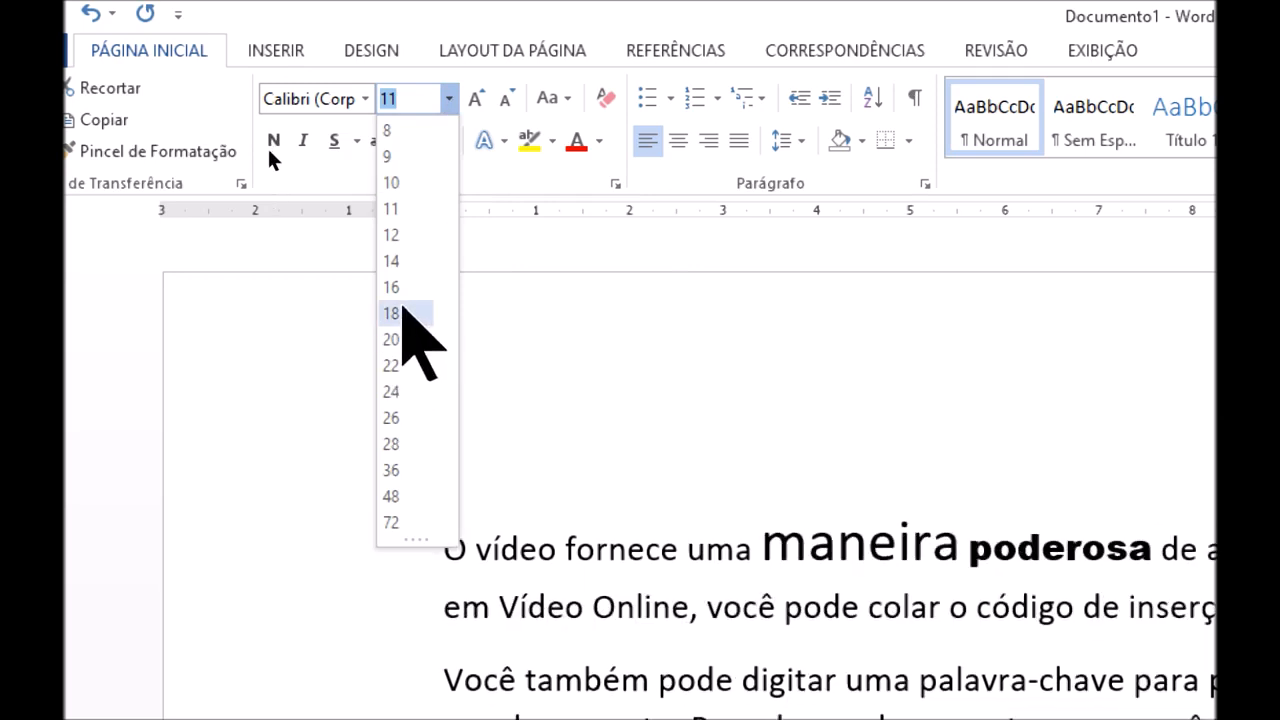
click(400, 313)
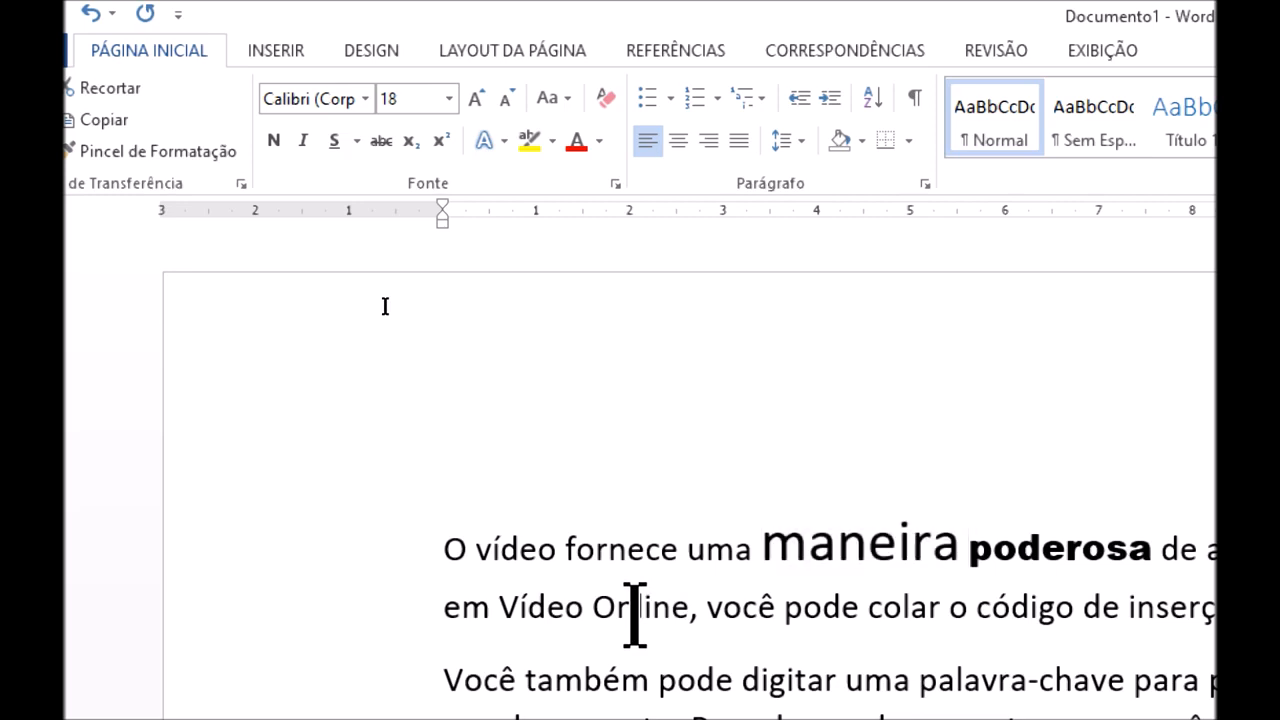
Enlarge the word "Online" in the second line with Grow Font until it reaches size 18.
double_click(637, 607)
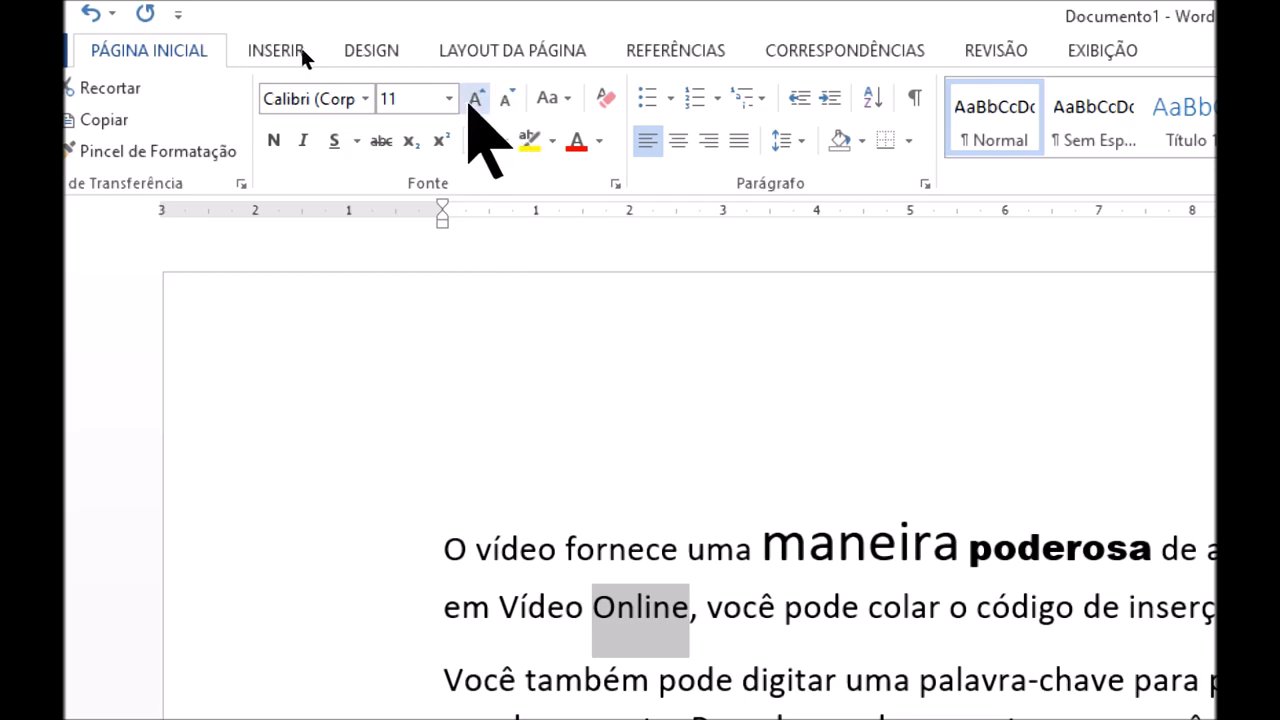
click(476, 98)
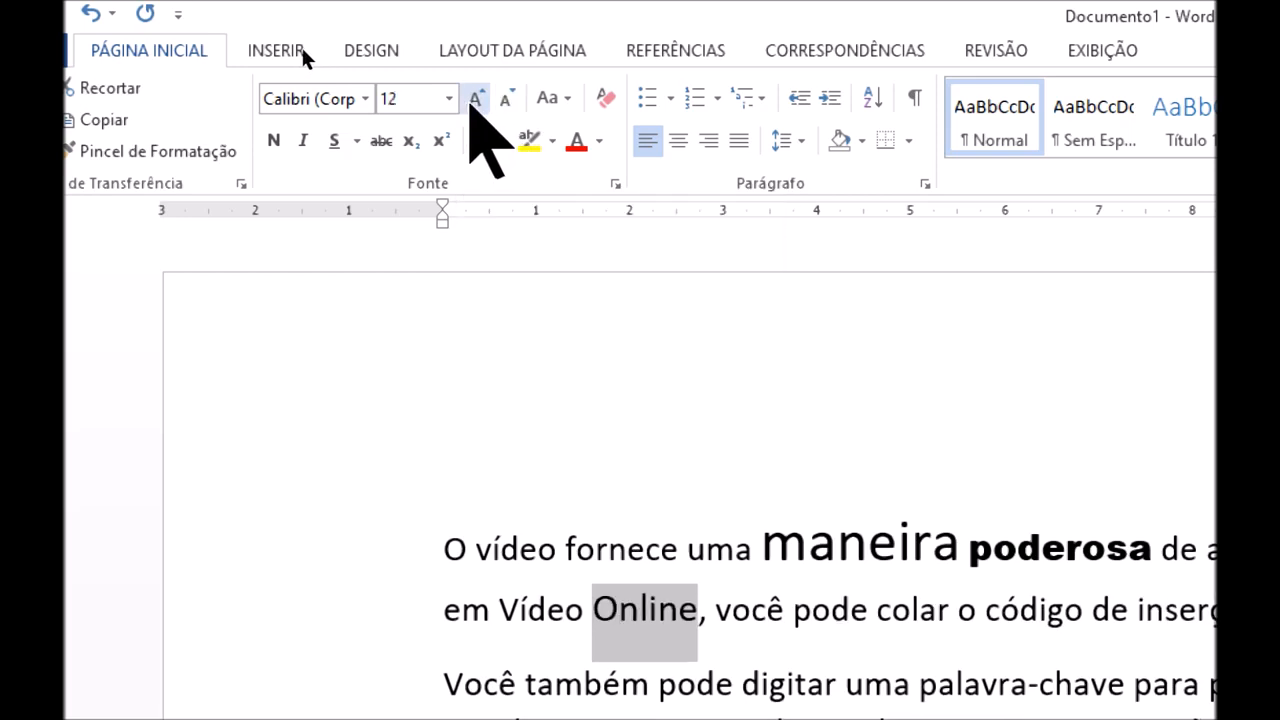
click(476, 98)
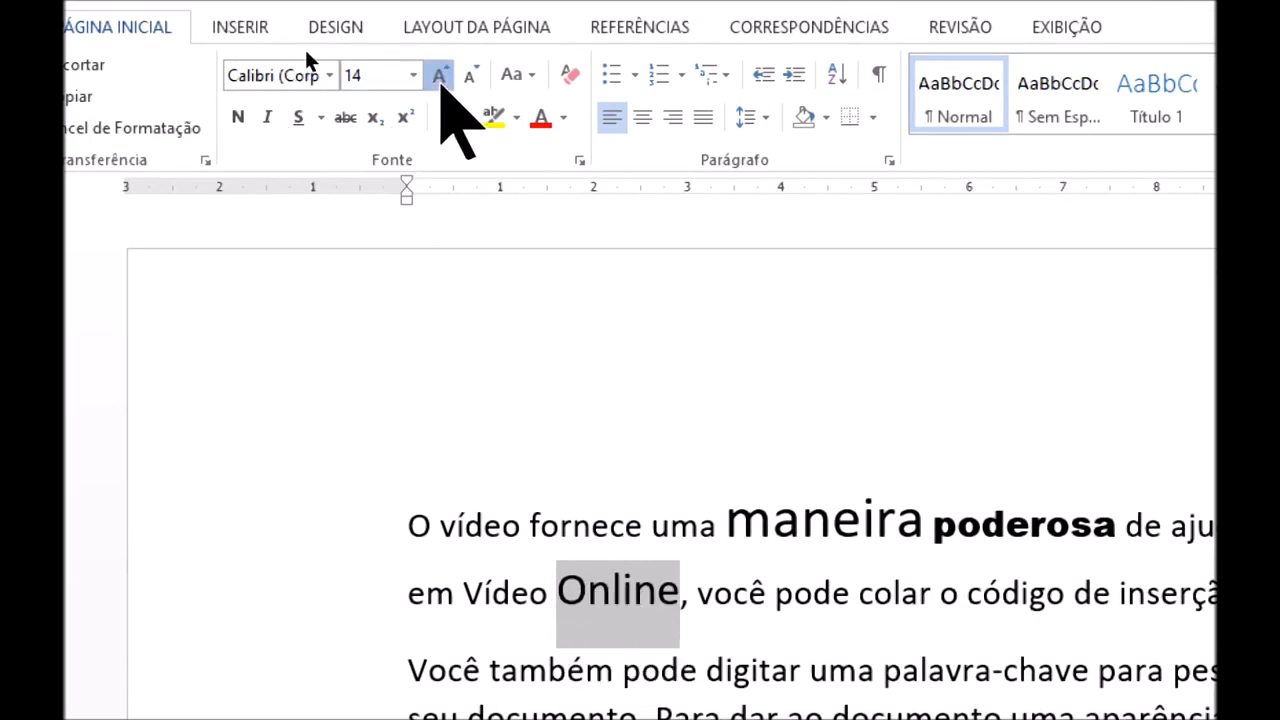
click(440, 79)
click(440, 77)
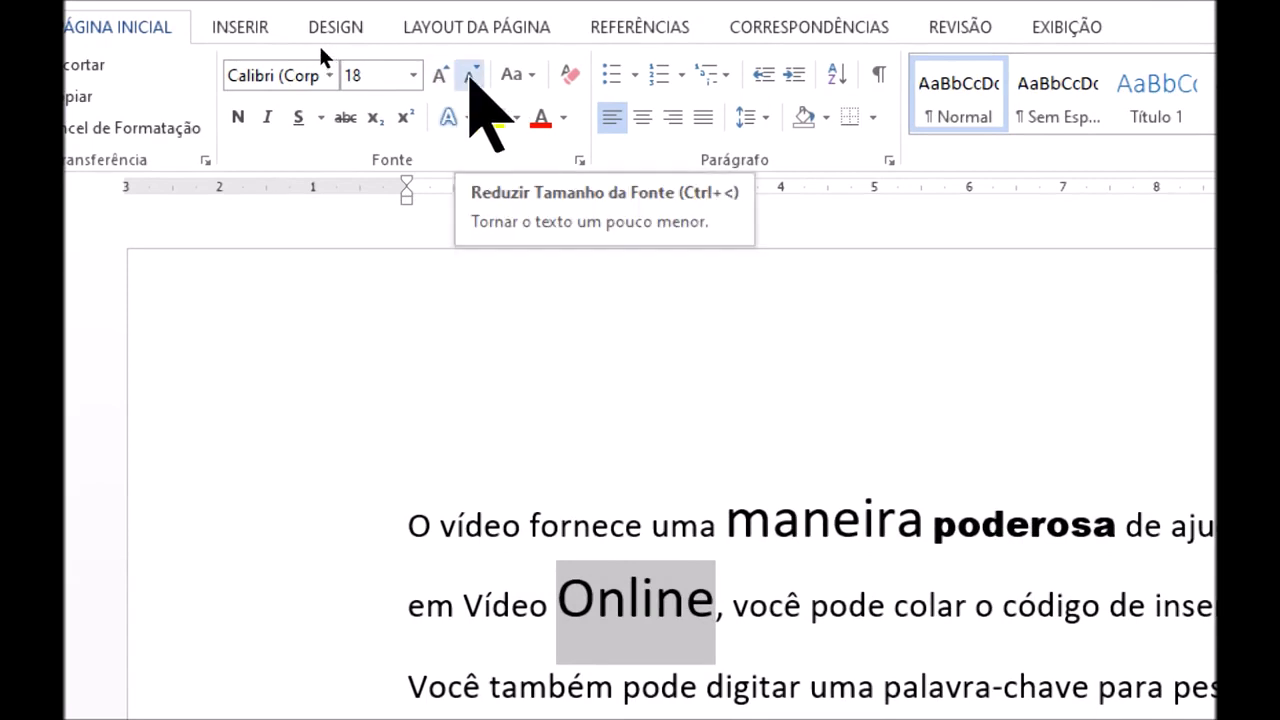
Shrink the word "Online" with Shrink Font until it reaches size 8.
click(470, 75)
click(470, 75)
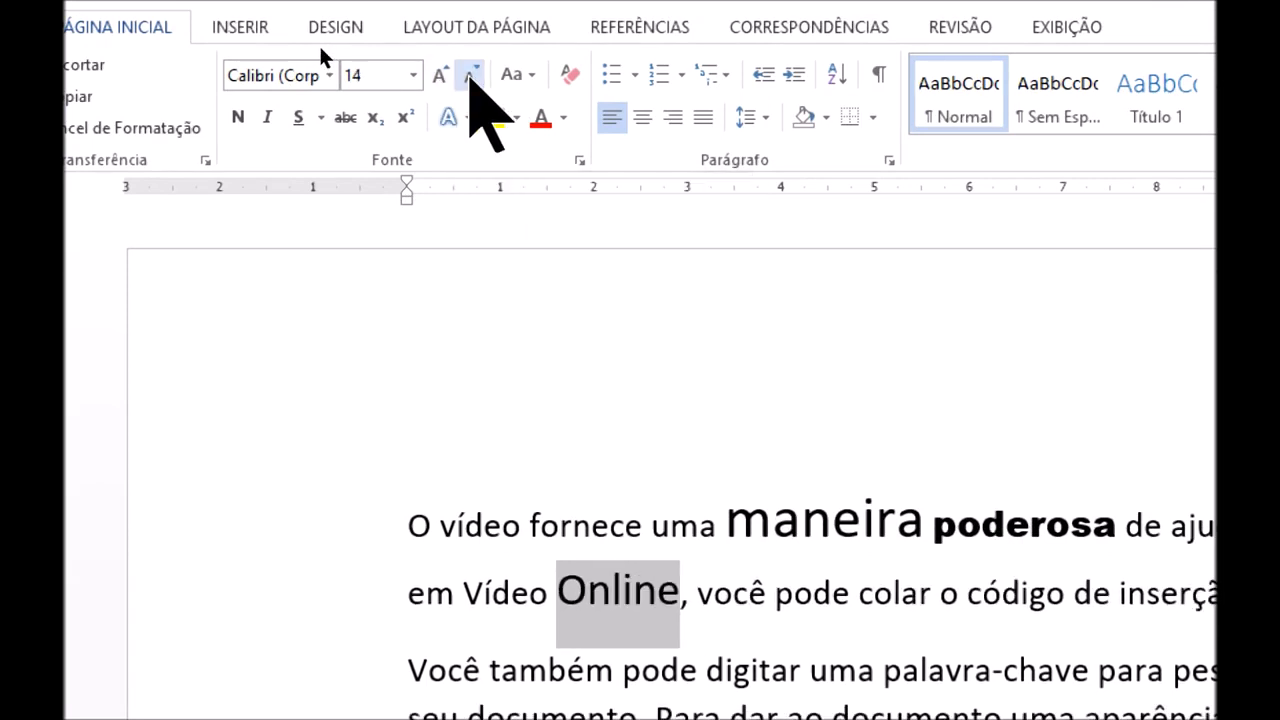
click(470, 75)
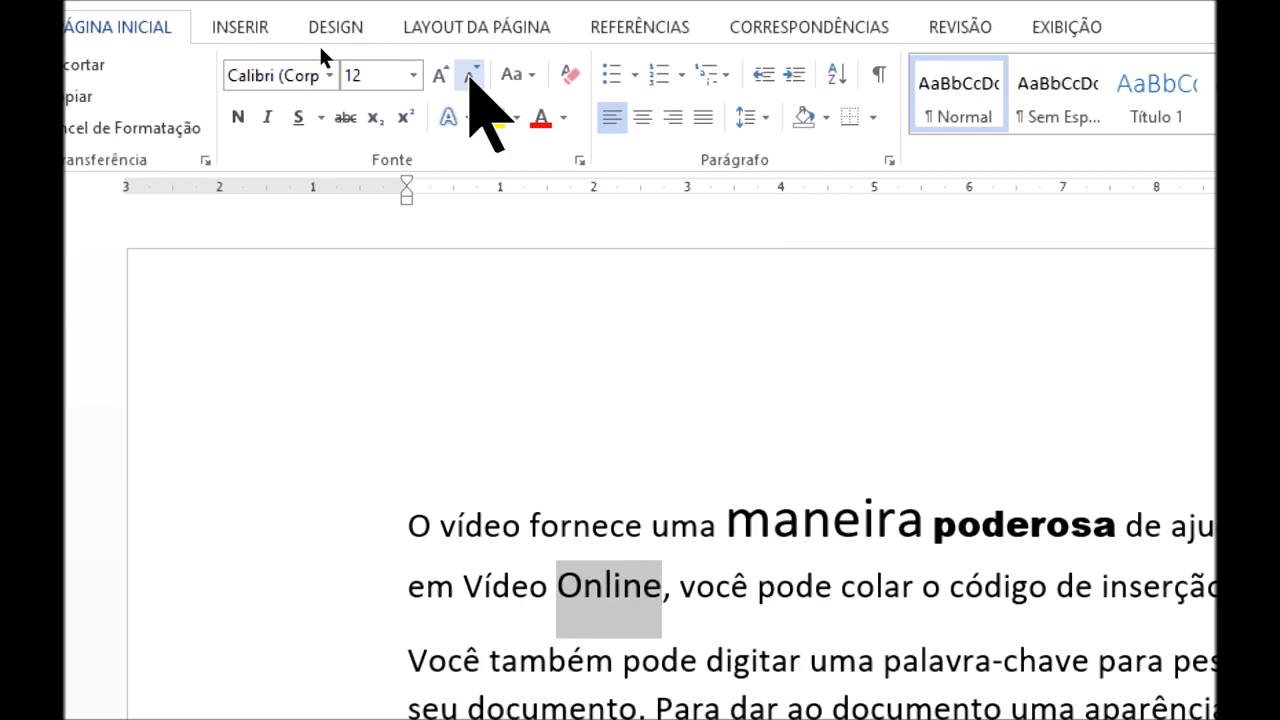
click(470, 75)
click(470, 75)
click(470, 75)
click(470, 75)
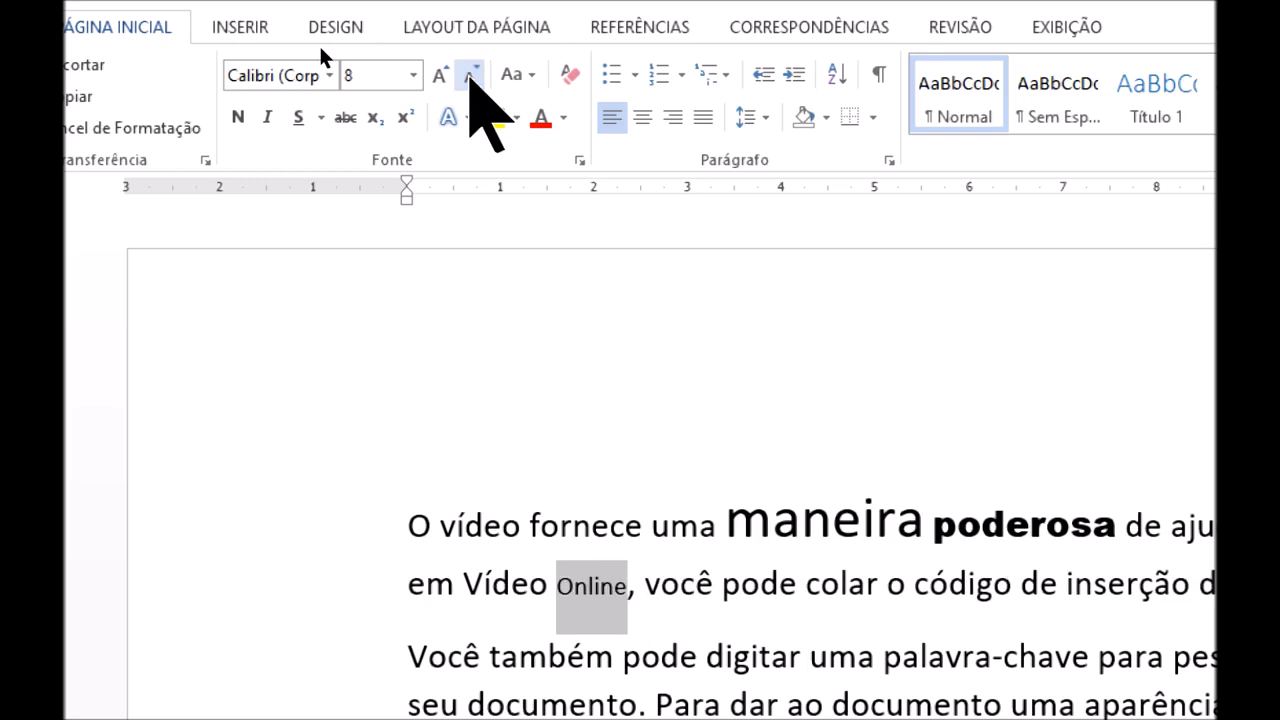
Enlarge the word "Online" with Grow Font to size 11 and briefly view the list of available sizes.
click(440, 75)
click(440, 75)
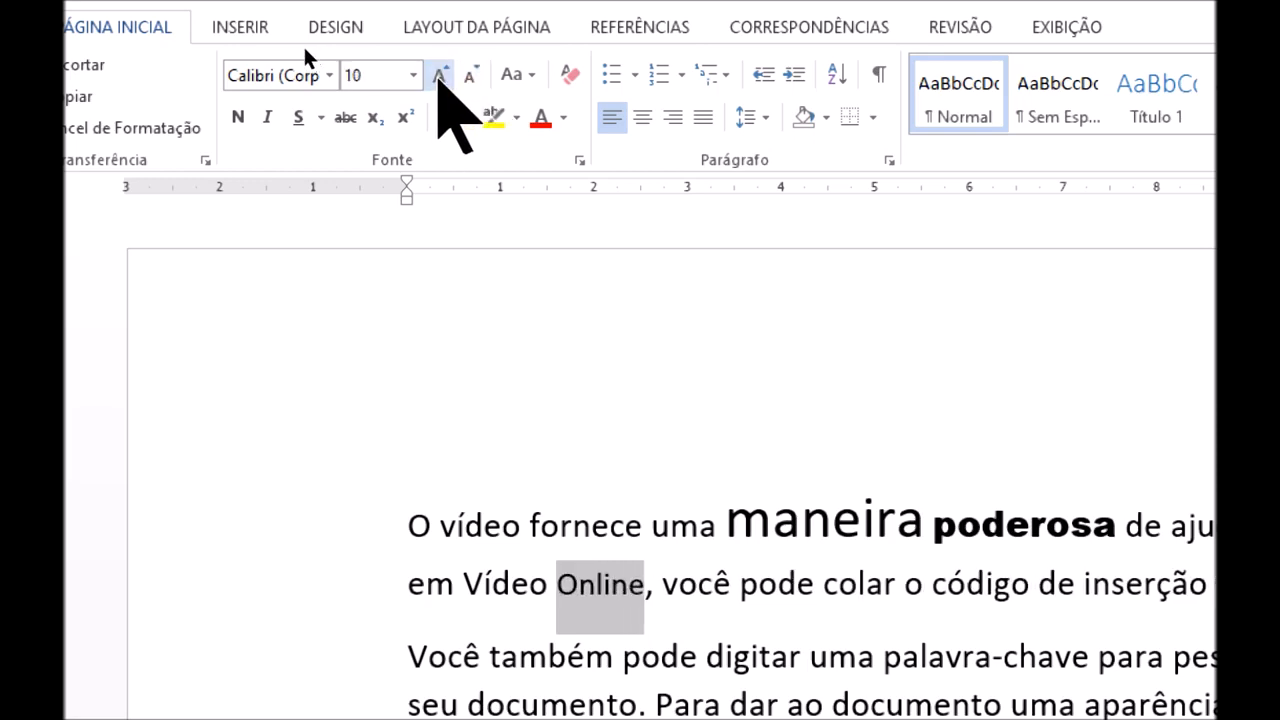
click(440, 75)
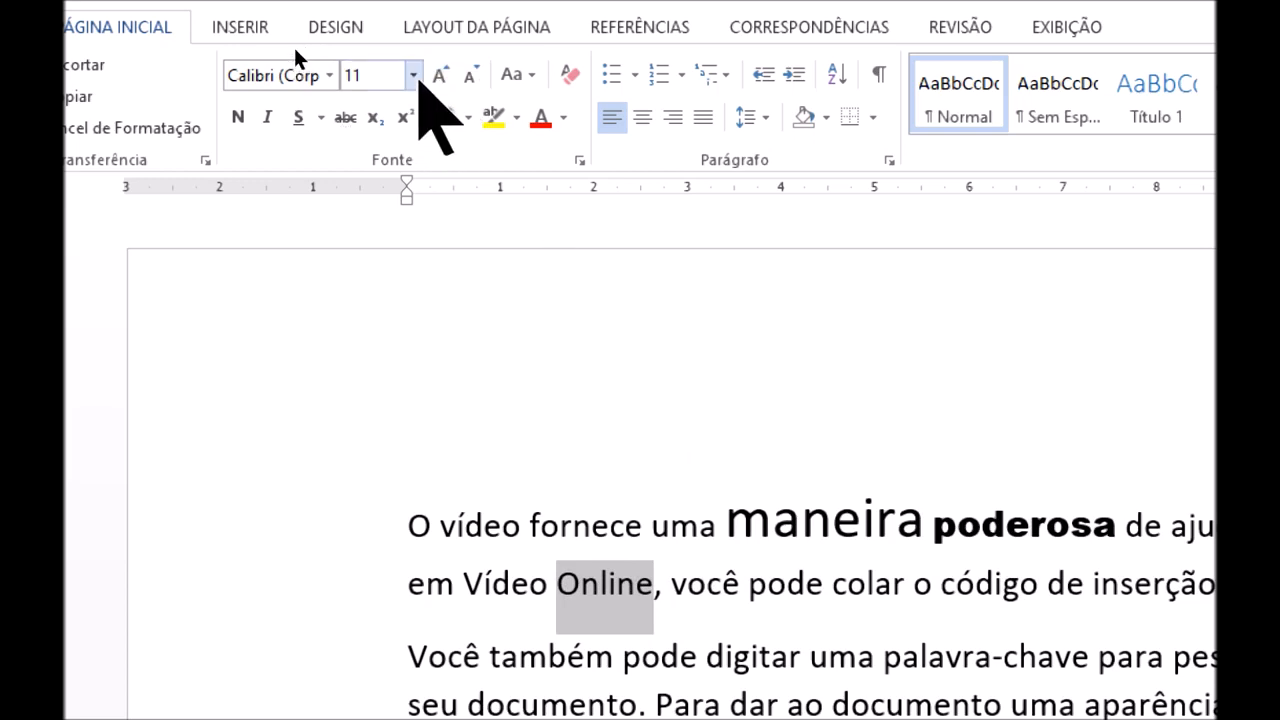
click(413, 75)
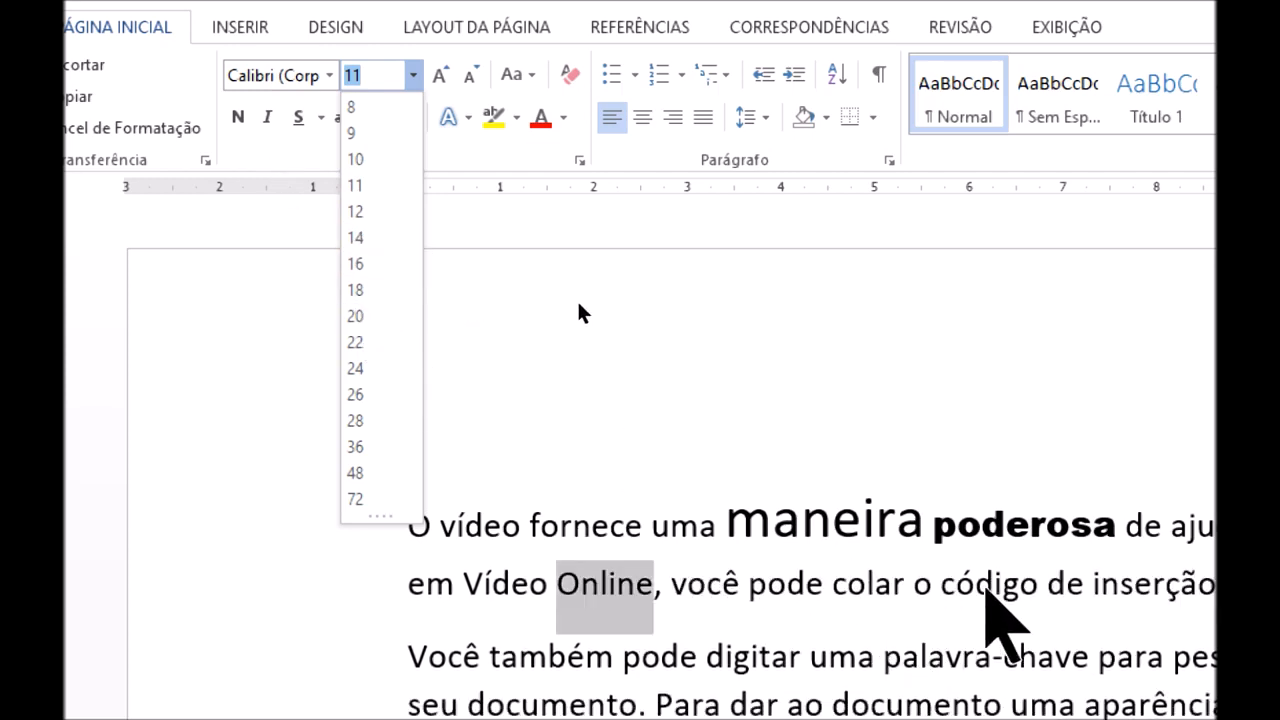
click(980, 591)
Enlarge the word "código" in the second line to size 14 with Grow Font, and set its size to 10.
click(989, 588)
double_click(987, 590)
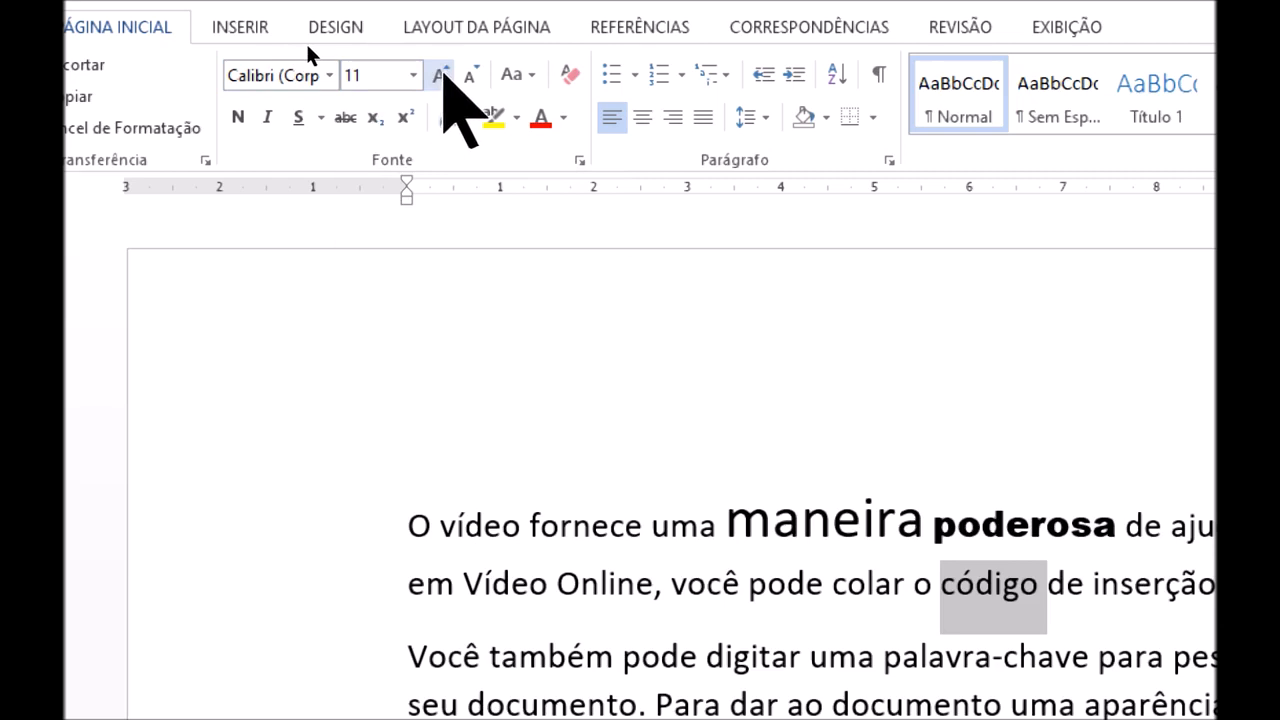
click(442, 76)
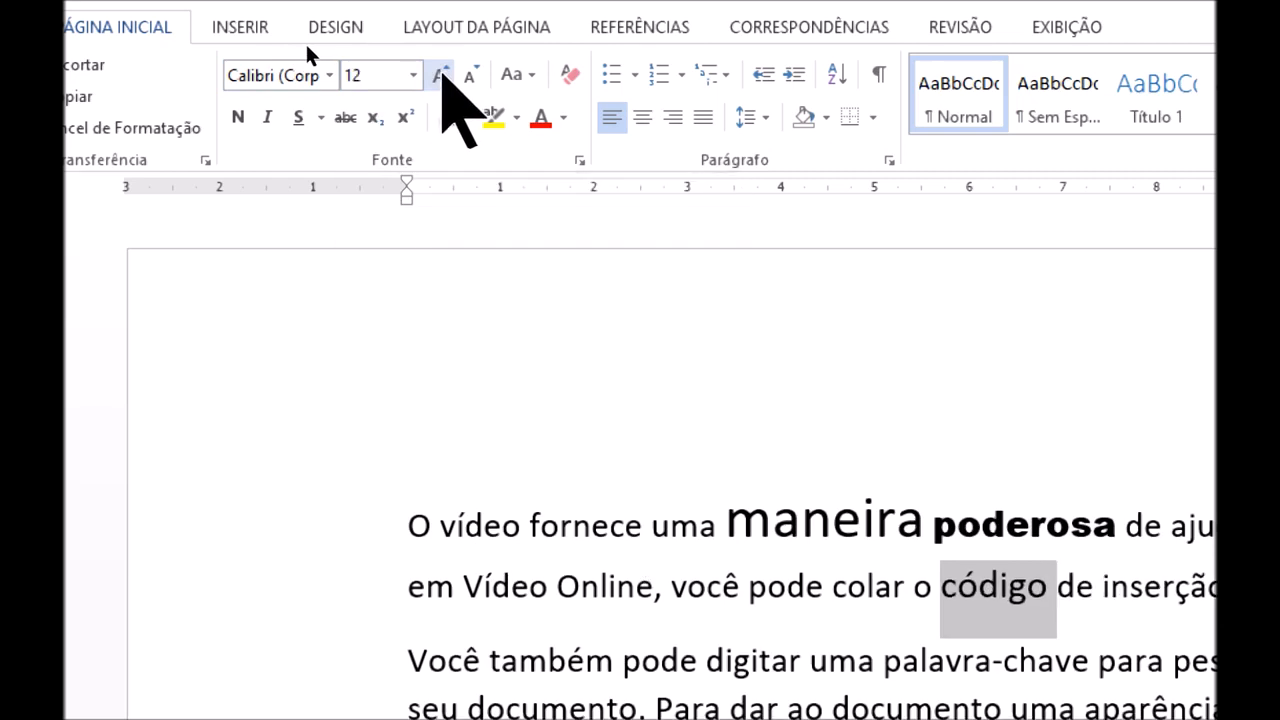
click(442, 76)
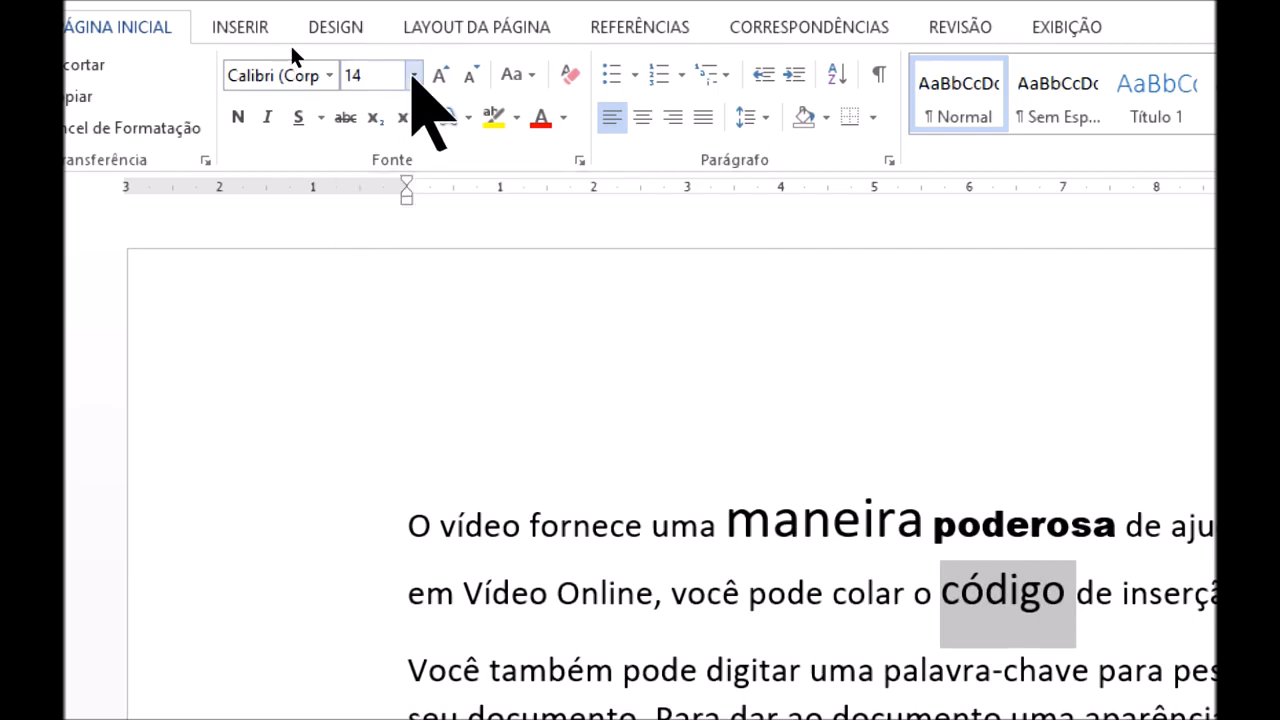
click(413, 76)
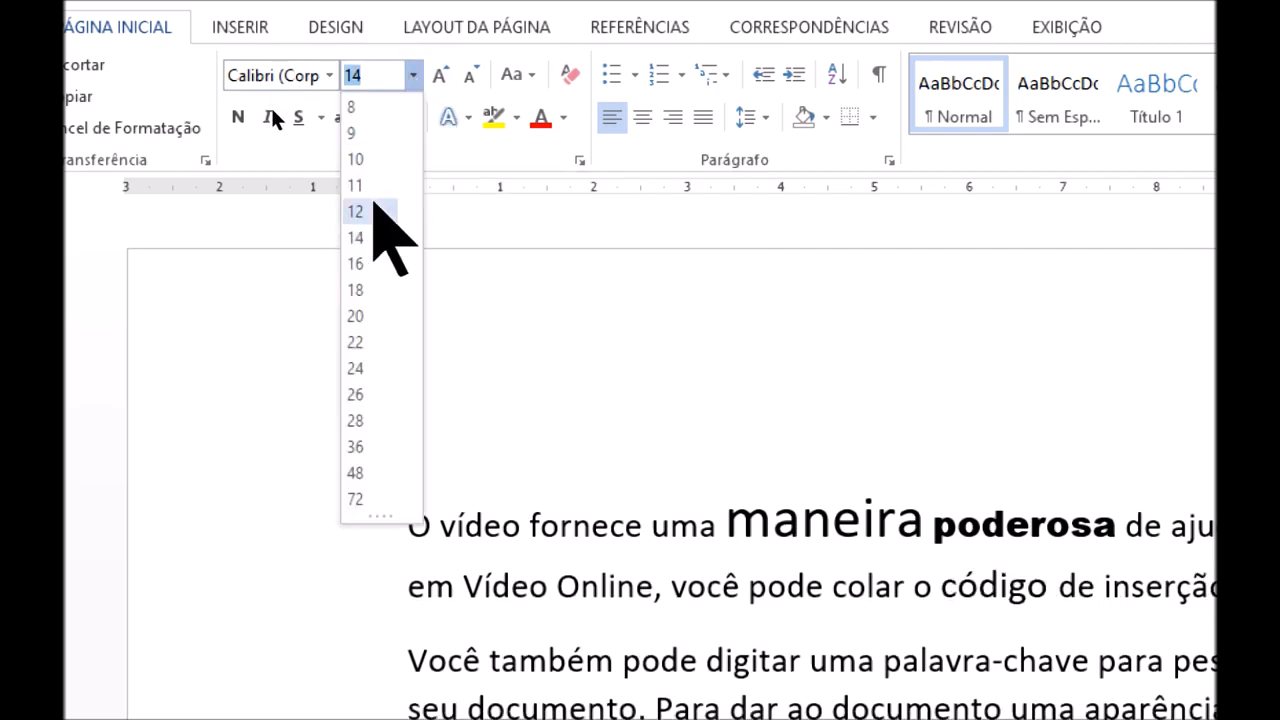
click(368, 159)
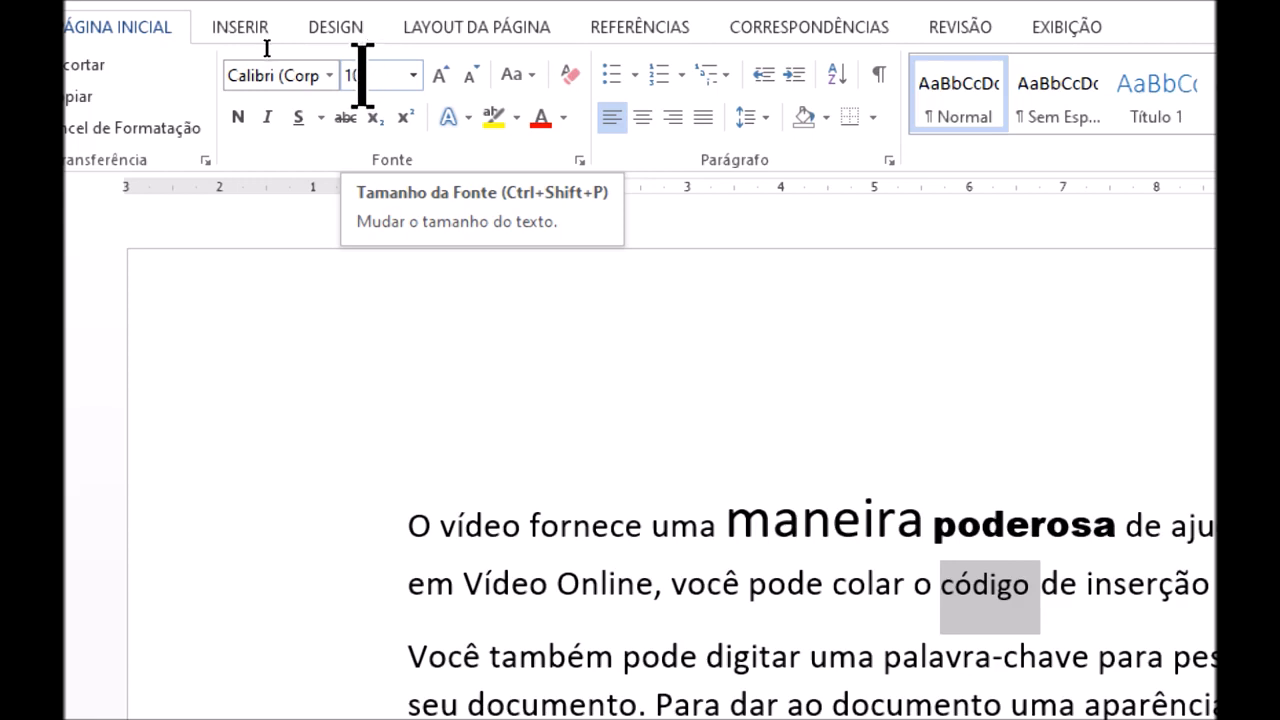
Enter a custom font size of 13 for the word "código".
click(378, 75)
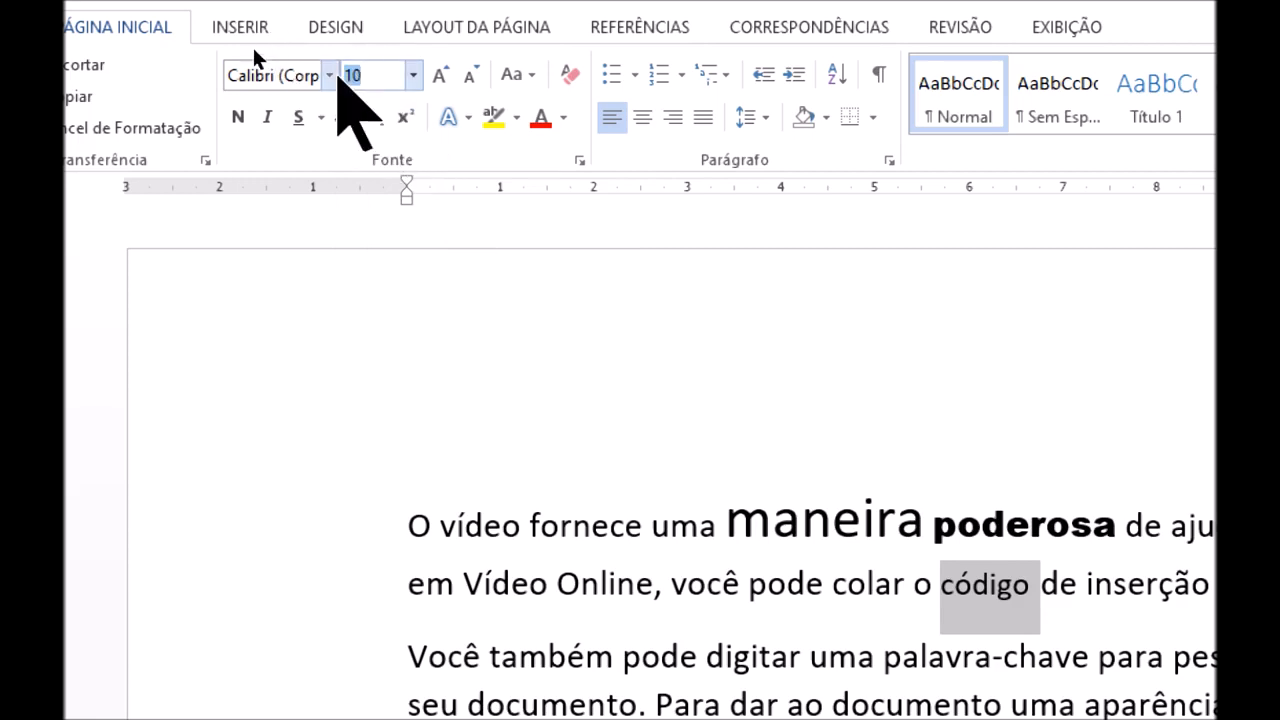
key(BackSpace)
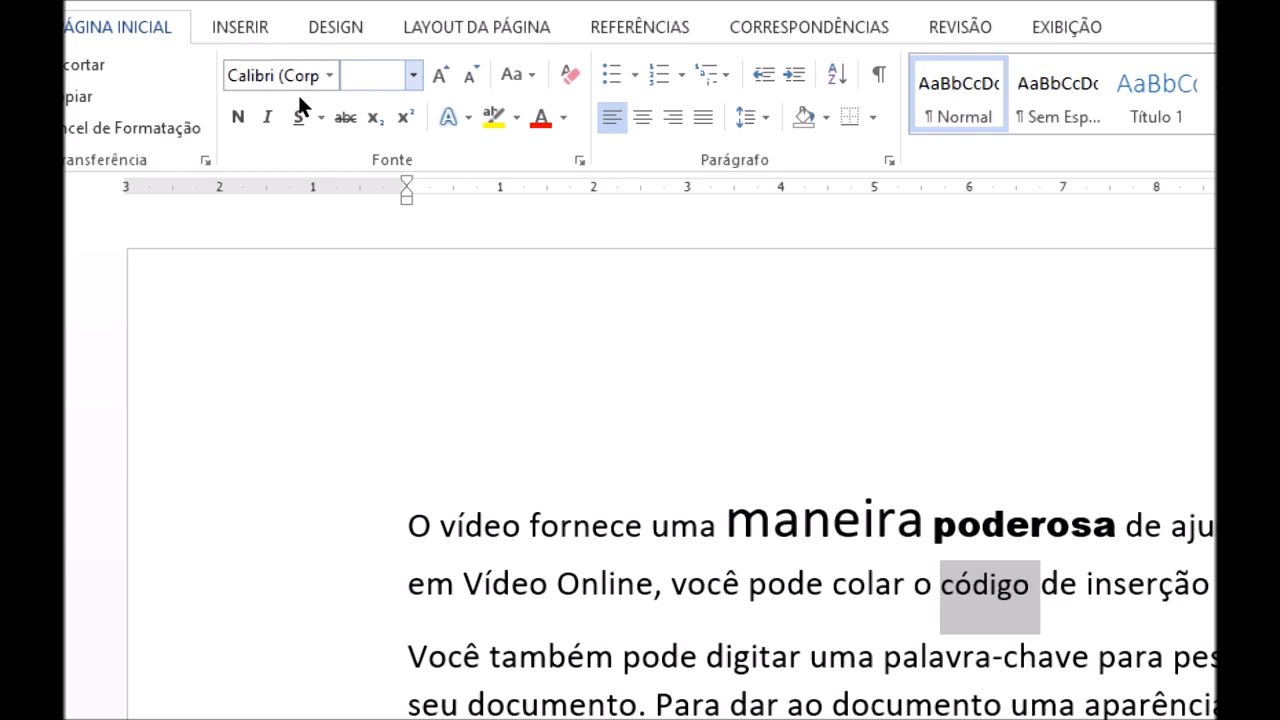
text(13)
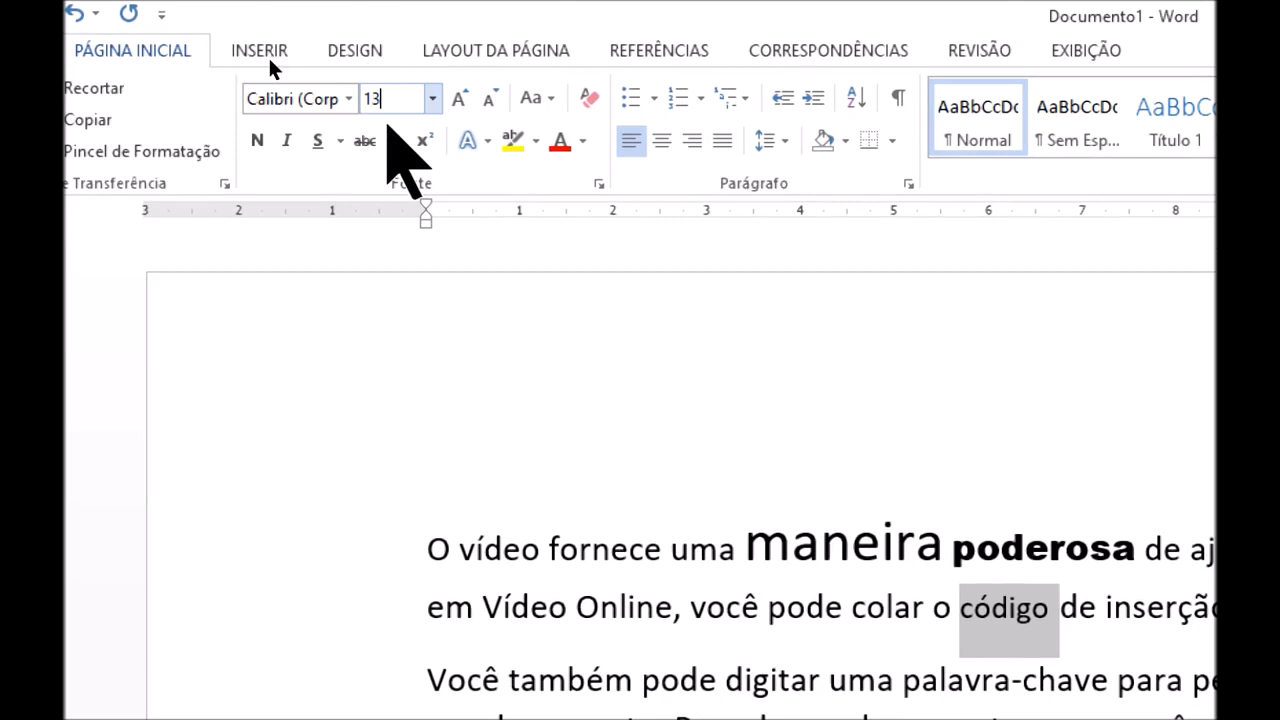
key(Return)
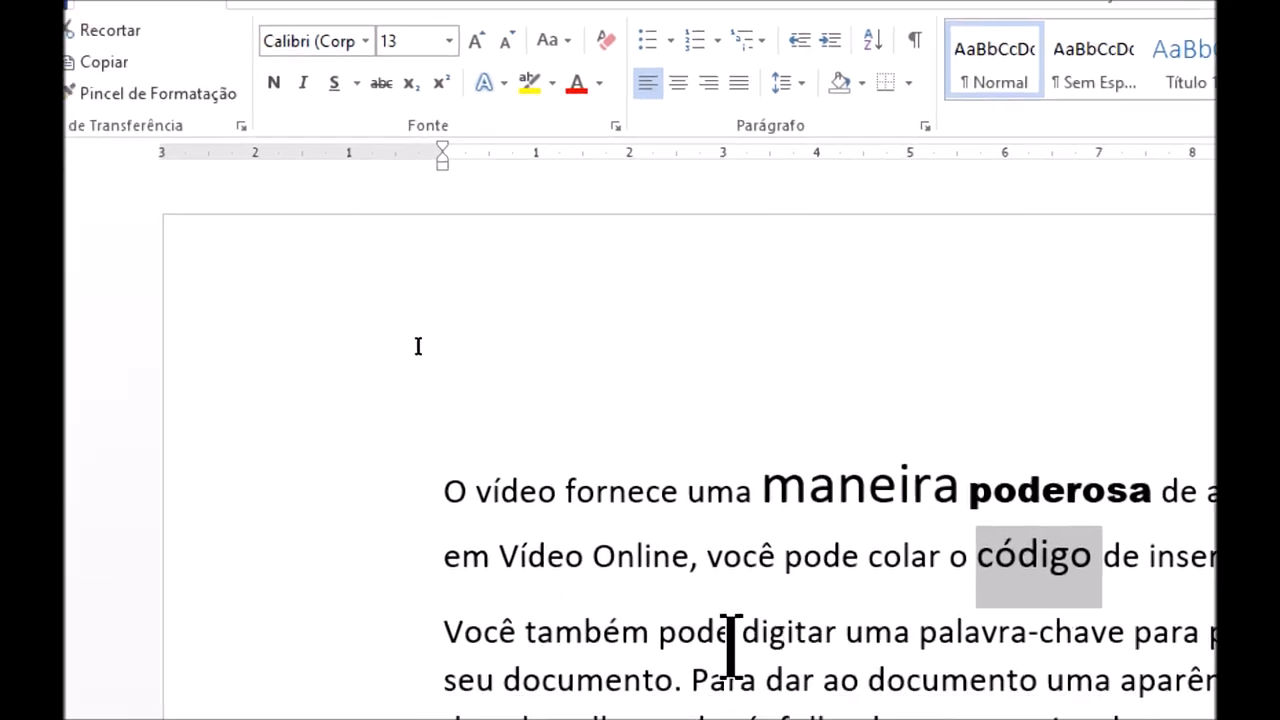
Apply bold, italic and underline to the word "fornece" in the first line.
double_click(636, 490)
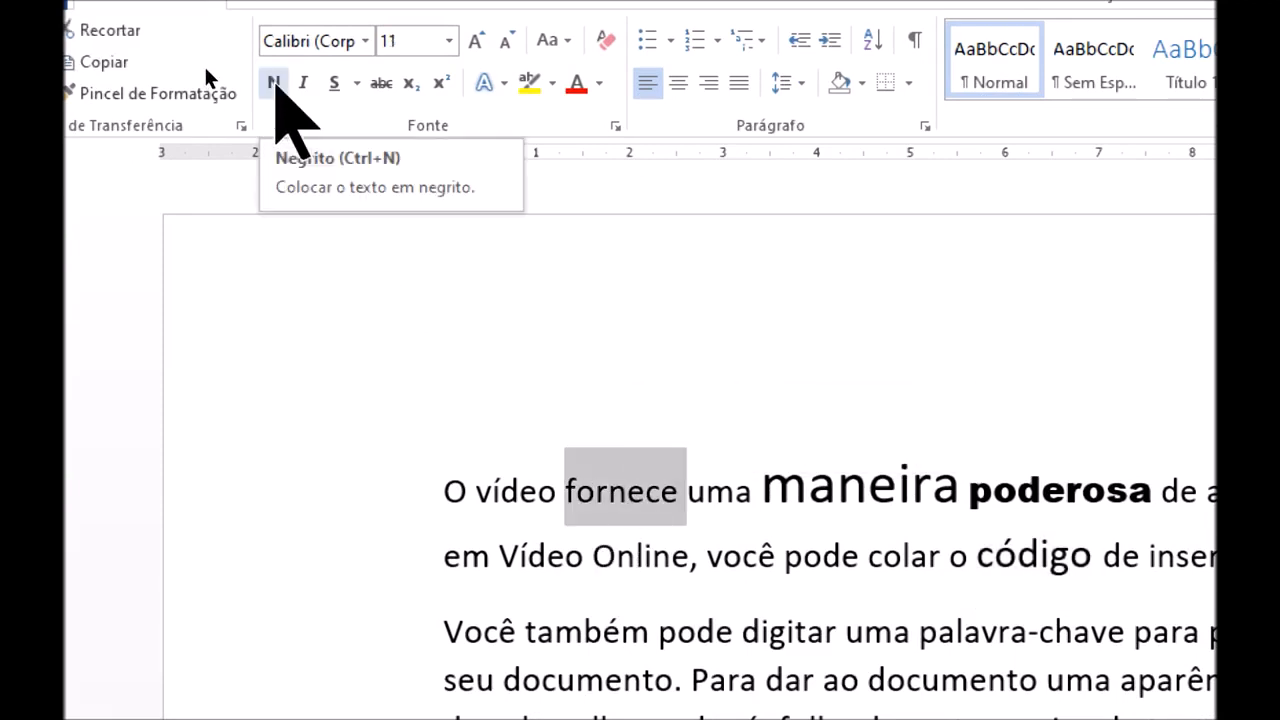
click(276, 86)
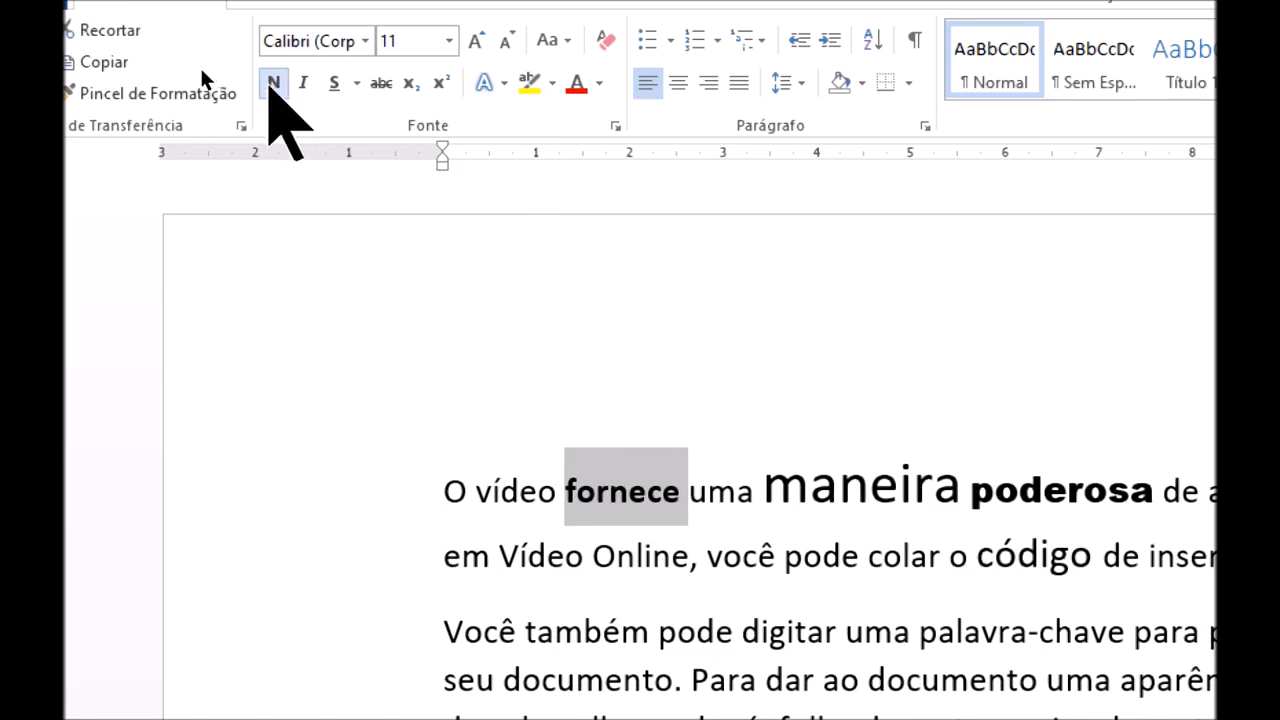
click(306, 84)
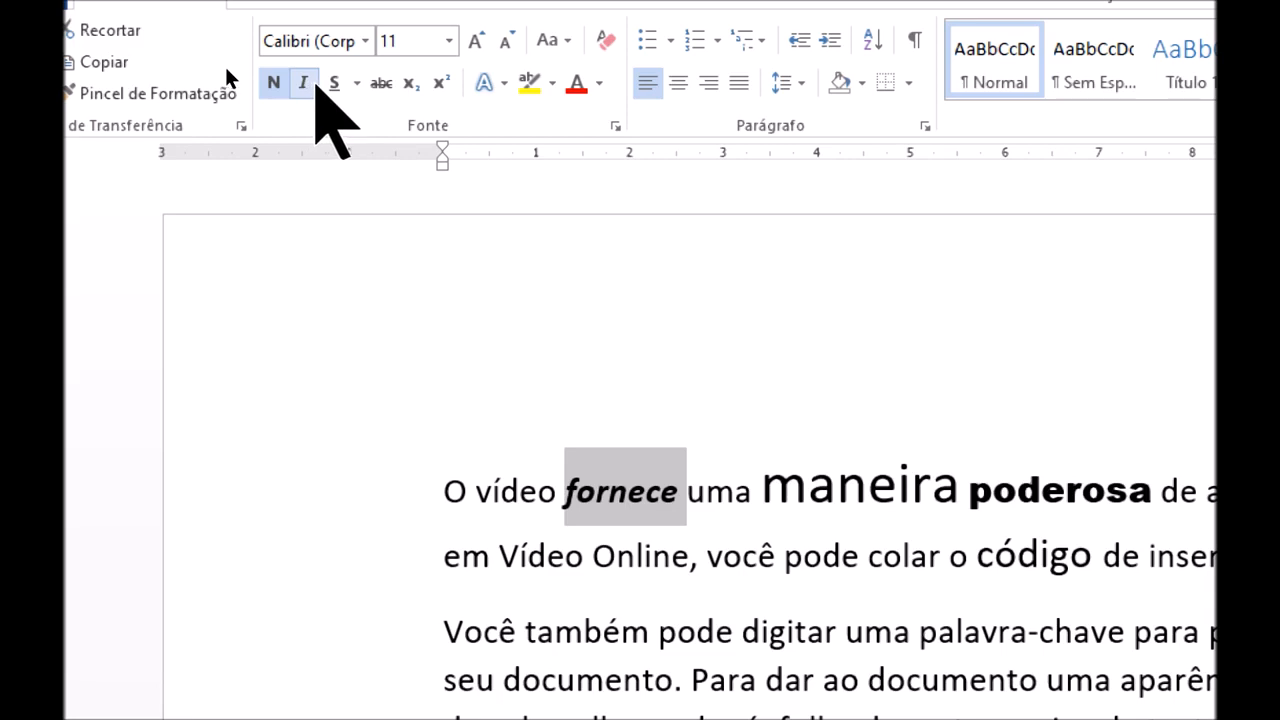
click(336, 84)
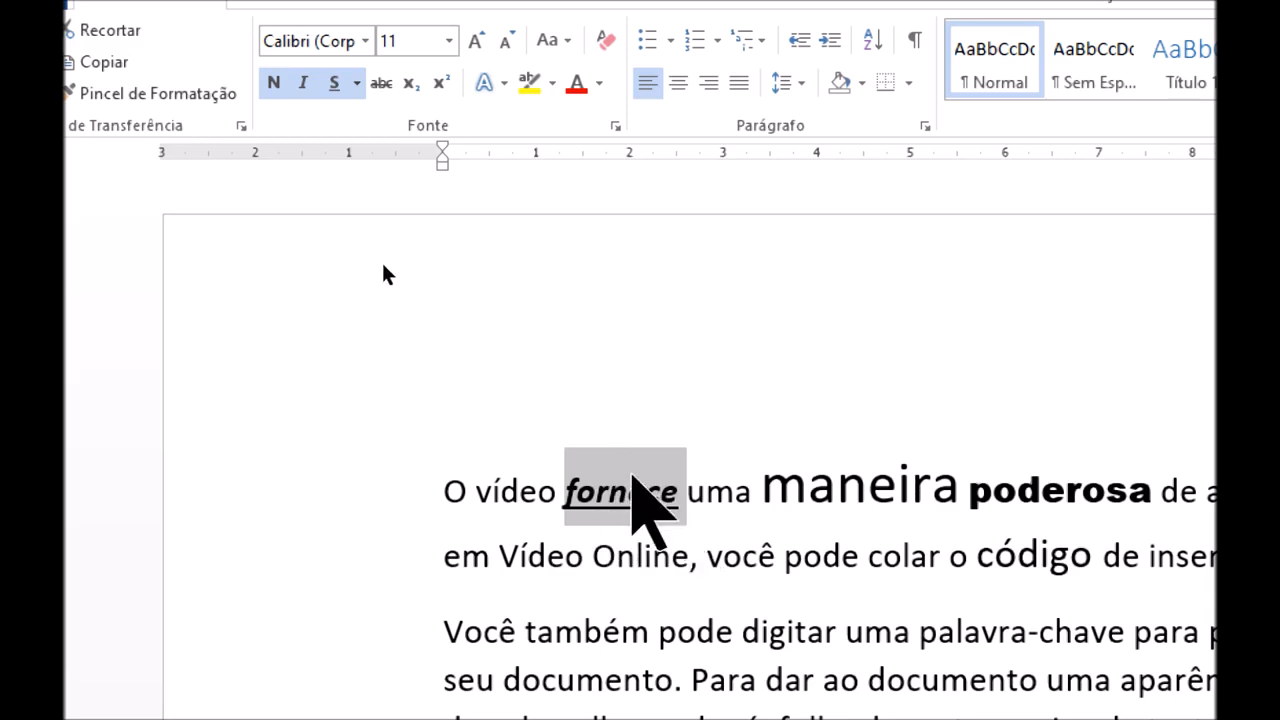
Remove the underline, italic and bold formatting from the word "fornece".
click(335, 80)
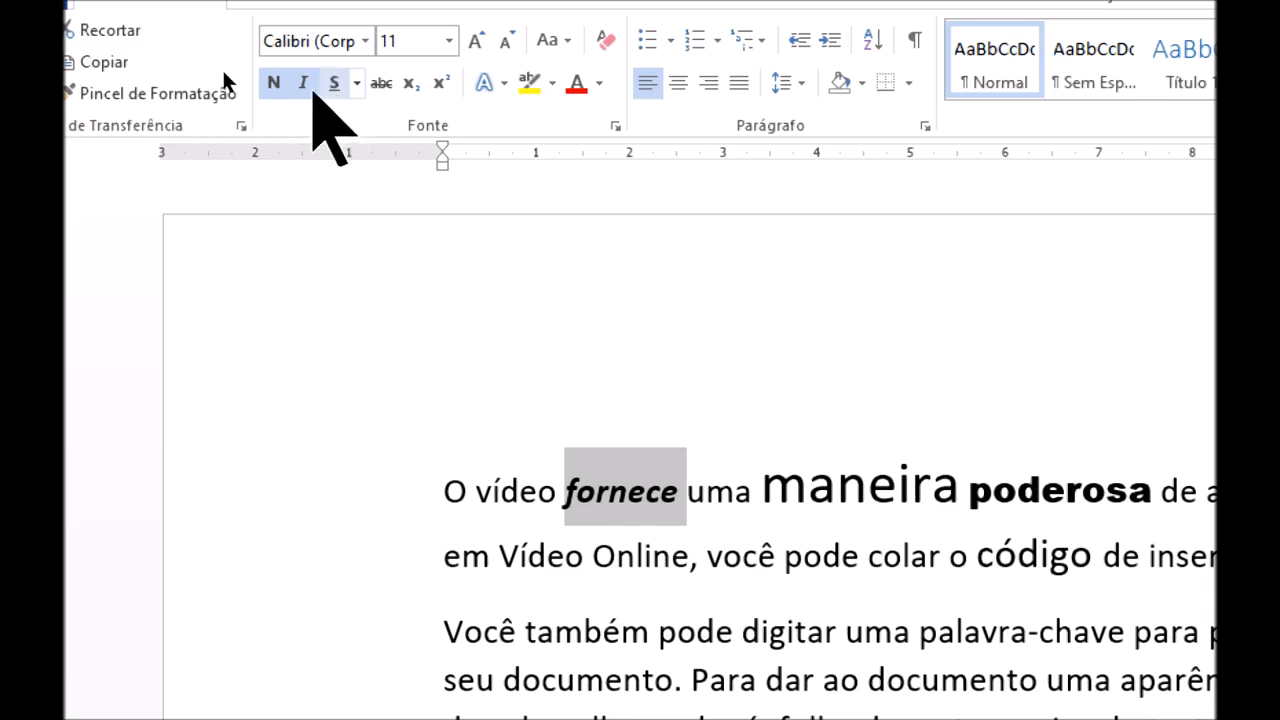
click(303, 84)
click(268, 80)
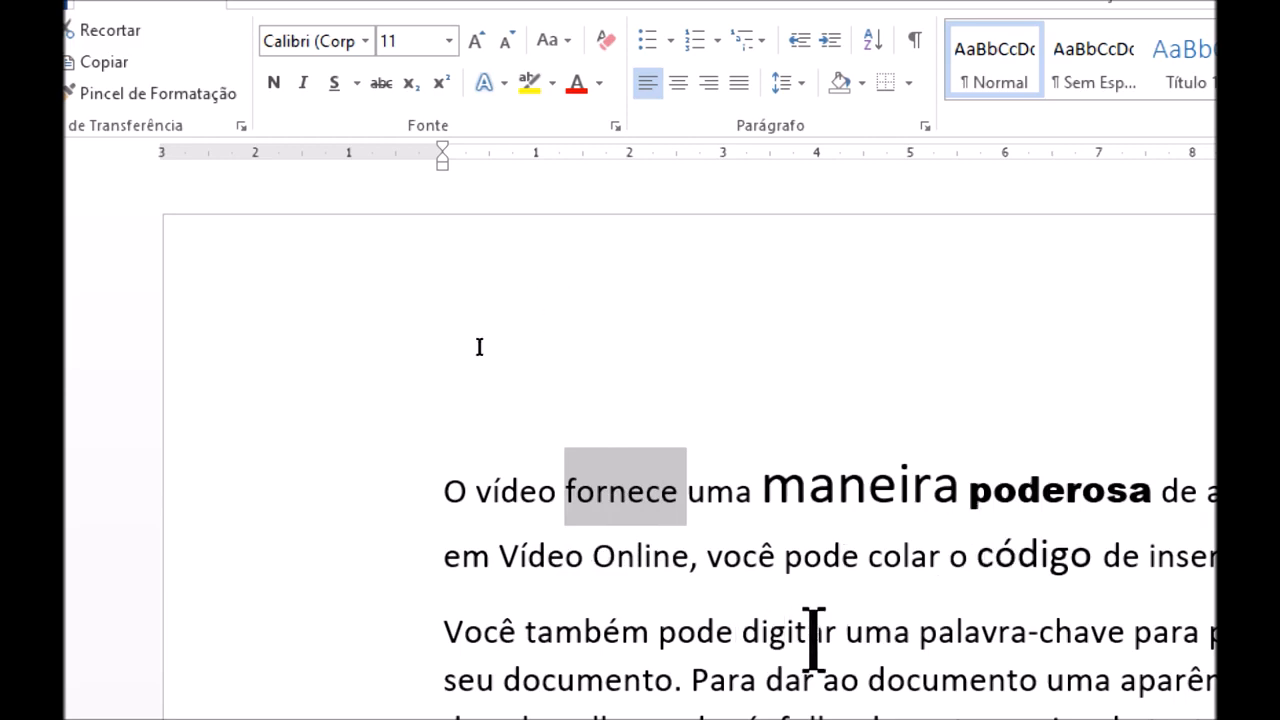
Apply strikethrough to the word "código" in the second line and deselect it.
double_click(1028, 555)
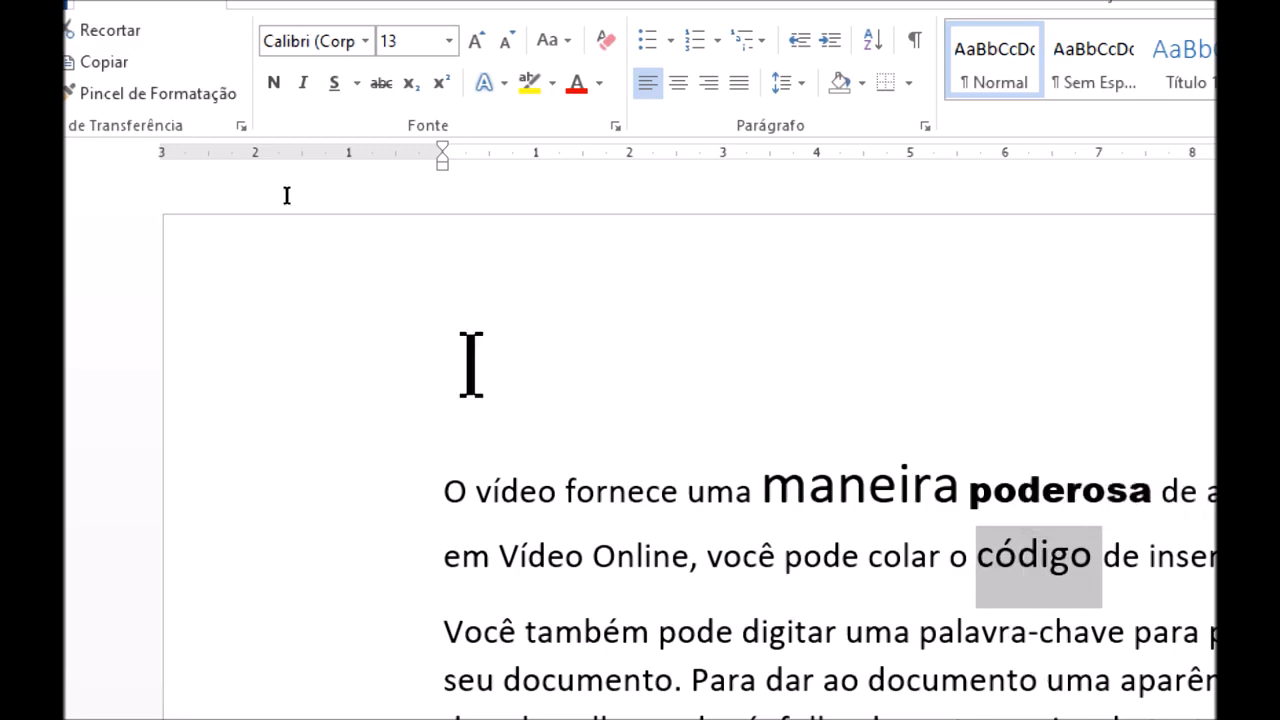
click(382, 88)
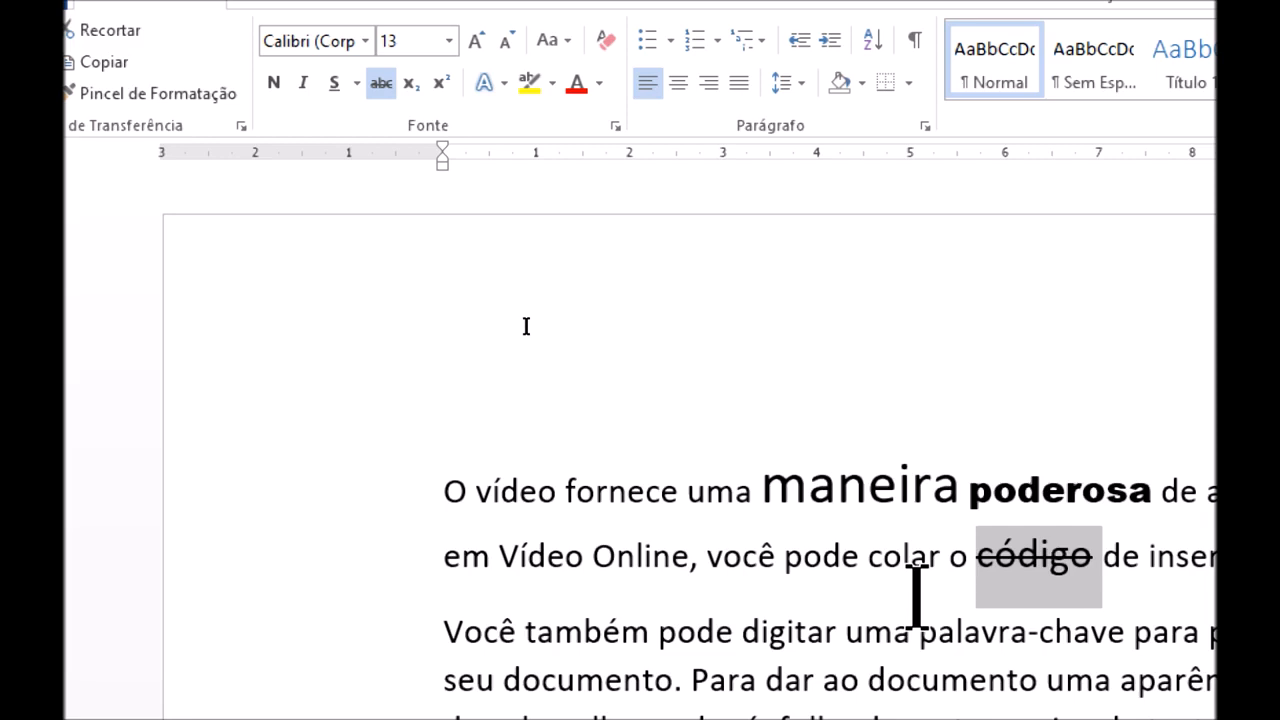
click(757, 651)
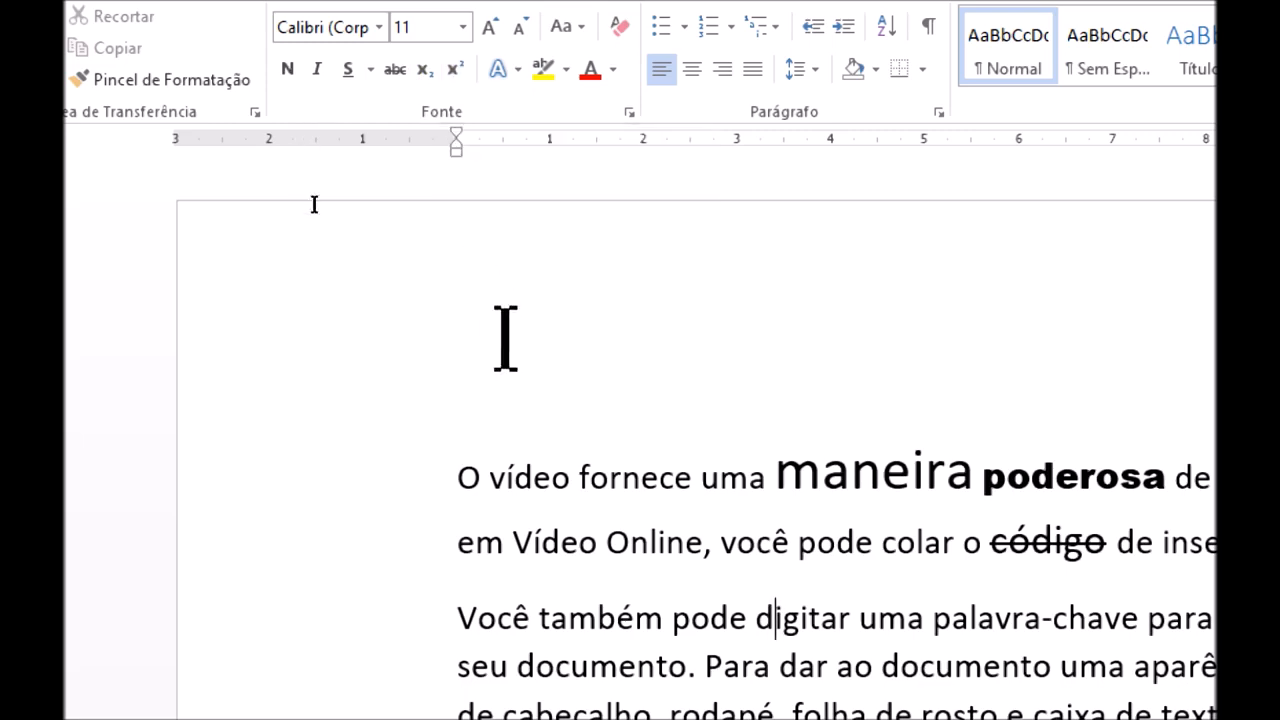
Set the document zoom to 250% and enter "Profa" on the empty line below the last paragraph.
scroll(551, 528, down, 10)
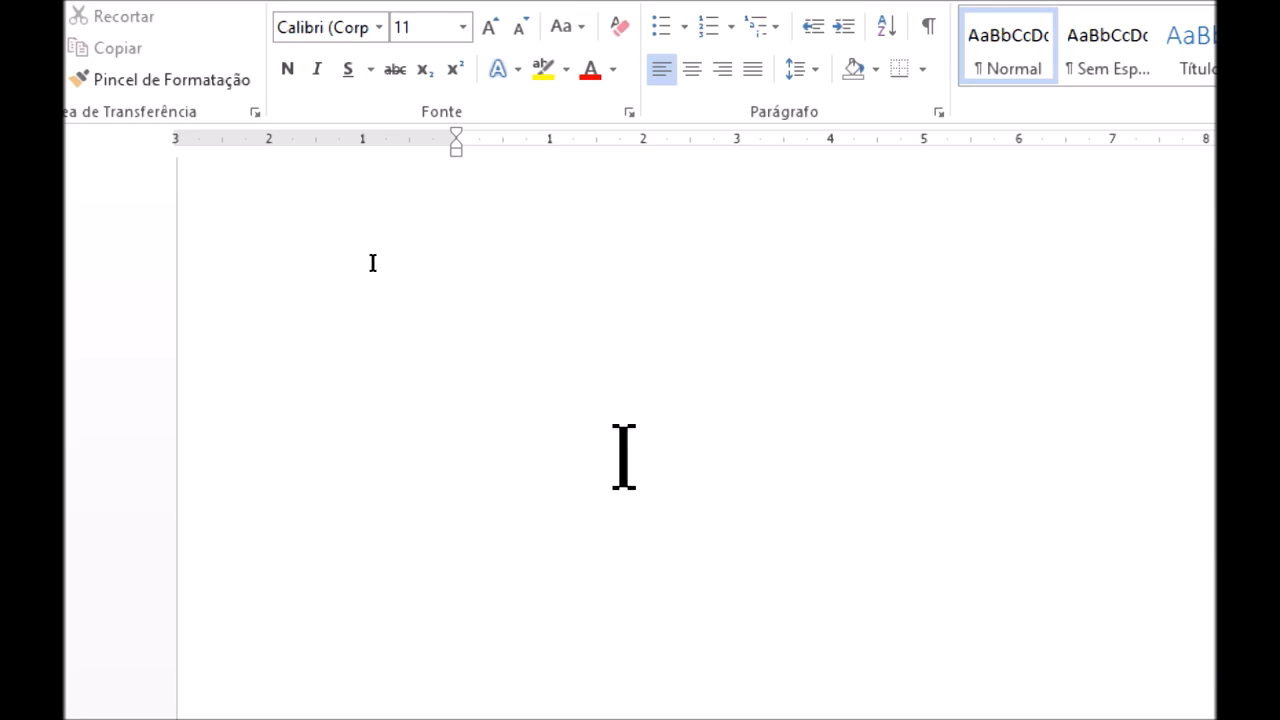
scroll(624, 457, up, 2)
click(493, 615)
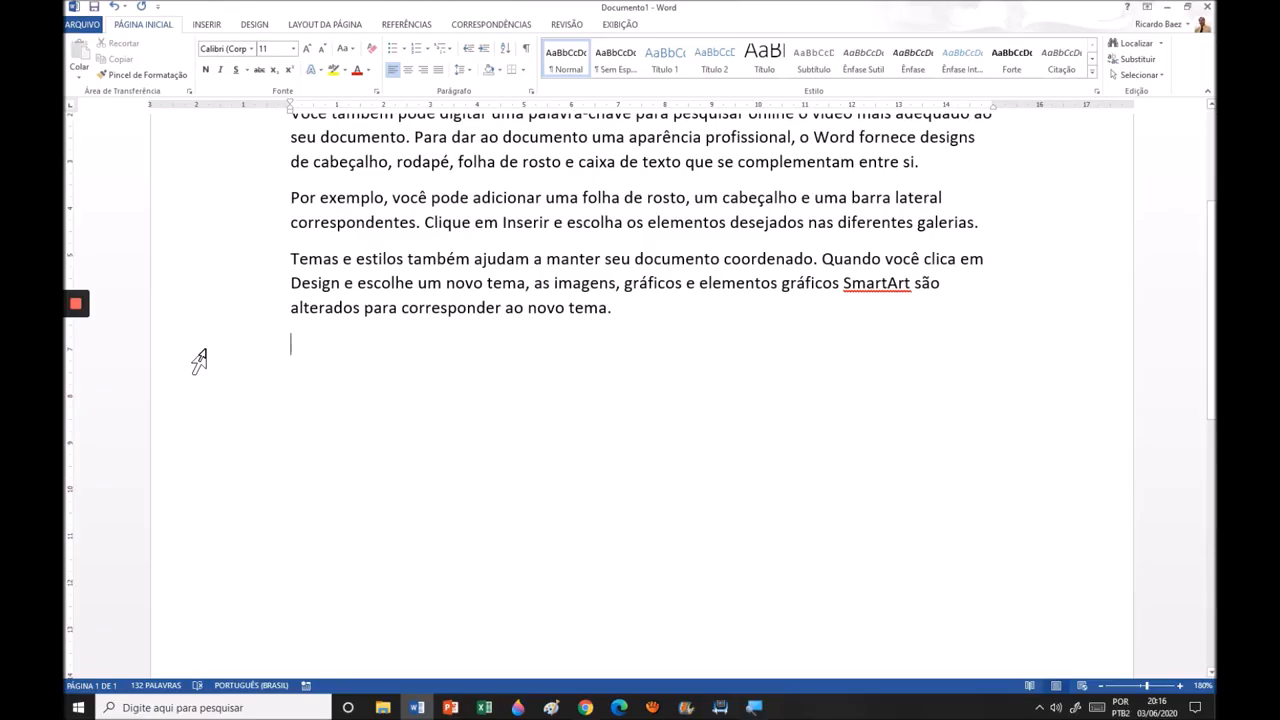
click(1181, 686)
click(1181, 686)
click(1181, 686)
click(1181, 686)
click(1181, 686)
click(1181, 686)
click(1181, 686)
drag(681, 672, 515, 672)
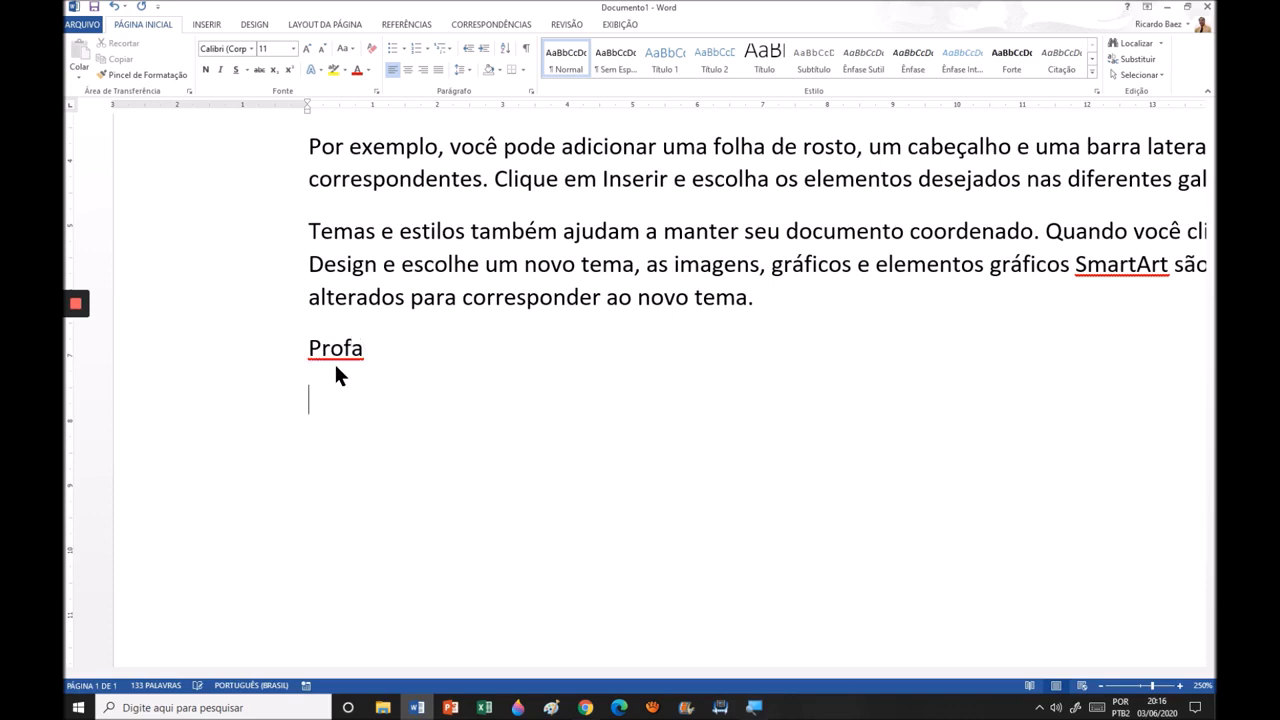
Add the sample entries "Sra", "X2", "H2O" and "CO2" below "Profa", each on its own line.
text(Sra)
key(Return)
text(X2)
key(Return)
text(h)
key(BackSpace)
text(H2)
text(O)
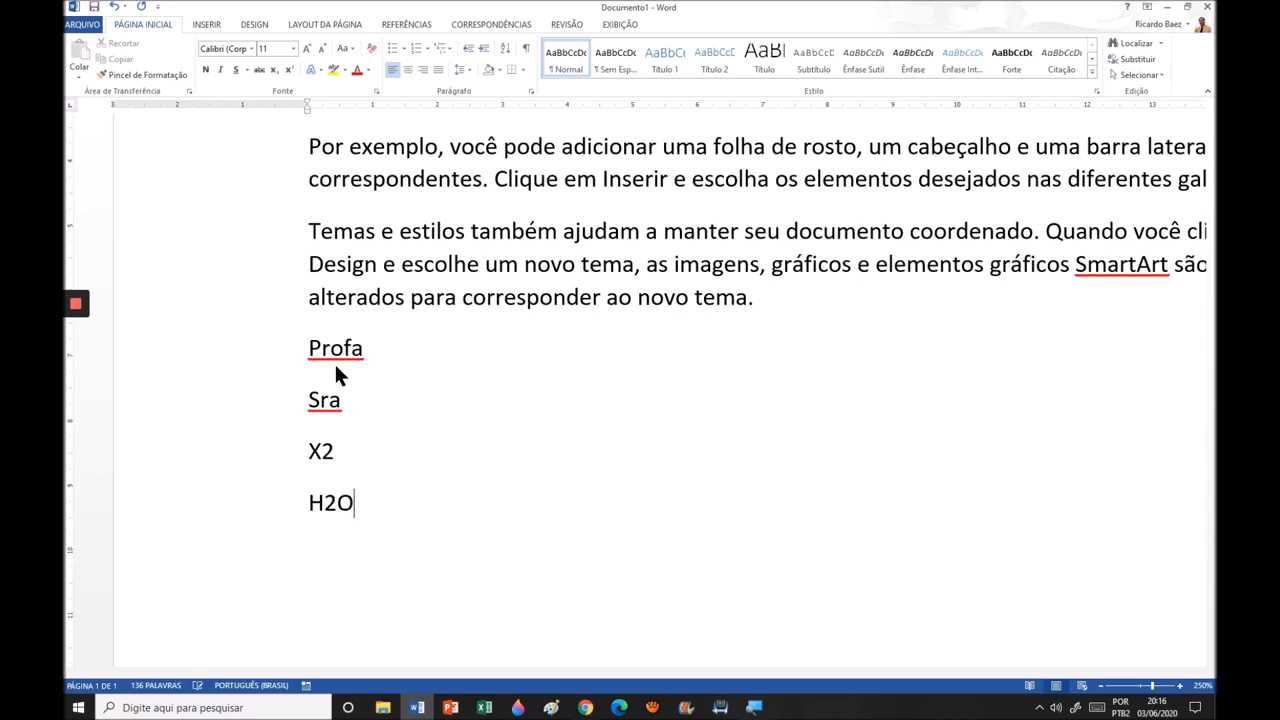
key(Return)
text(CO2)
key(Return)
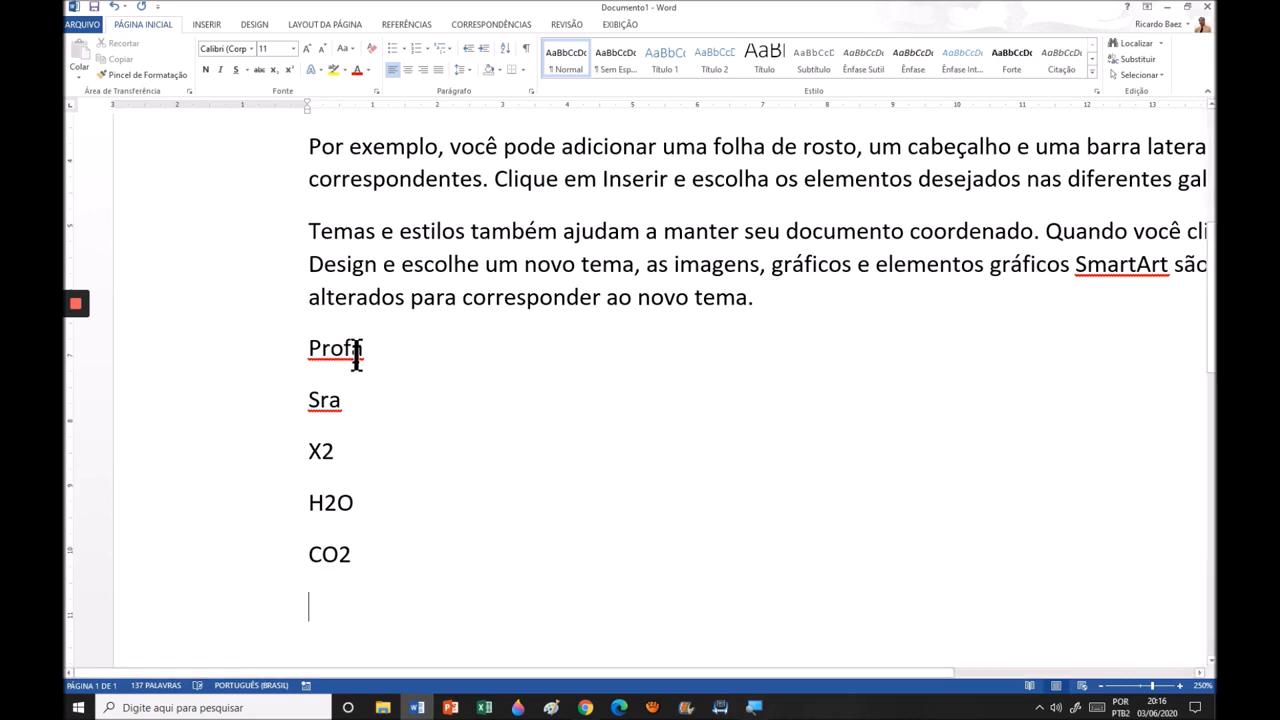
Apply superscript to the final "a" in "Profa" and "Sra" and to the "2" in "X2".
drag(360, 354, 374, 366)
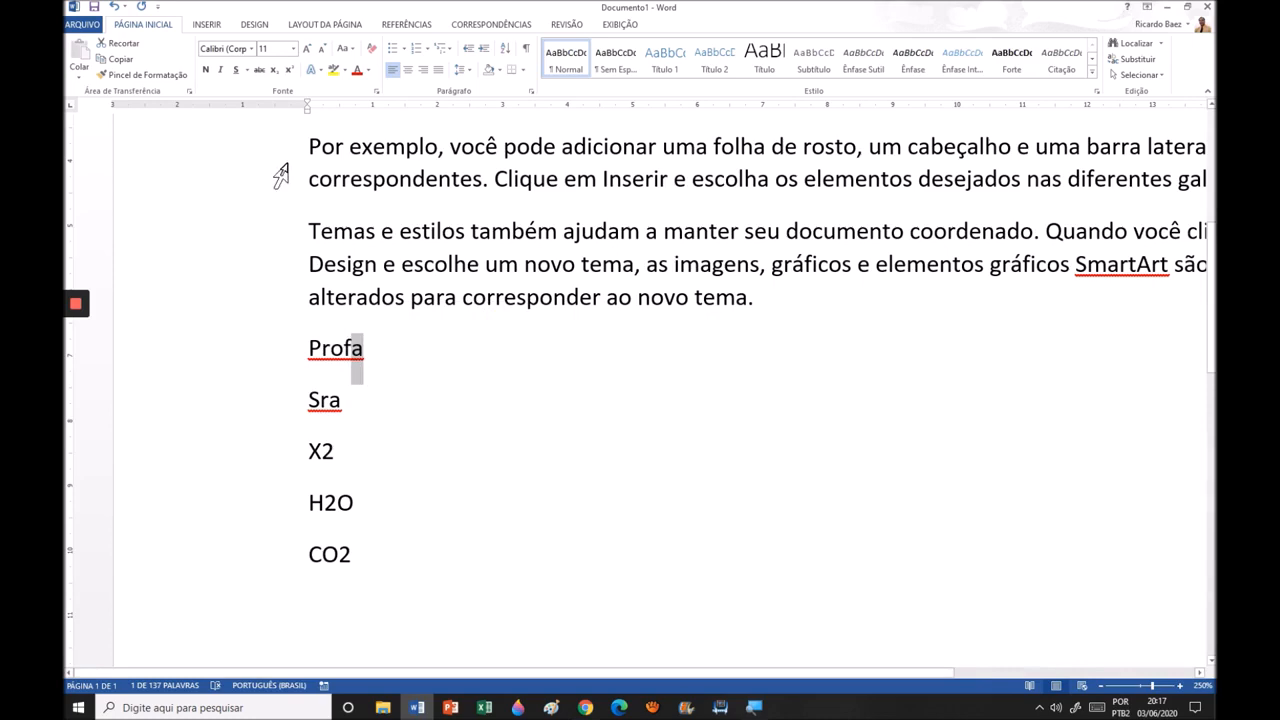
click(291, 70)
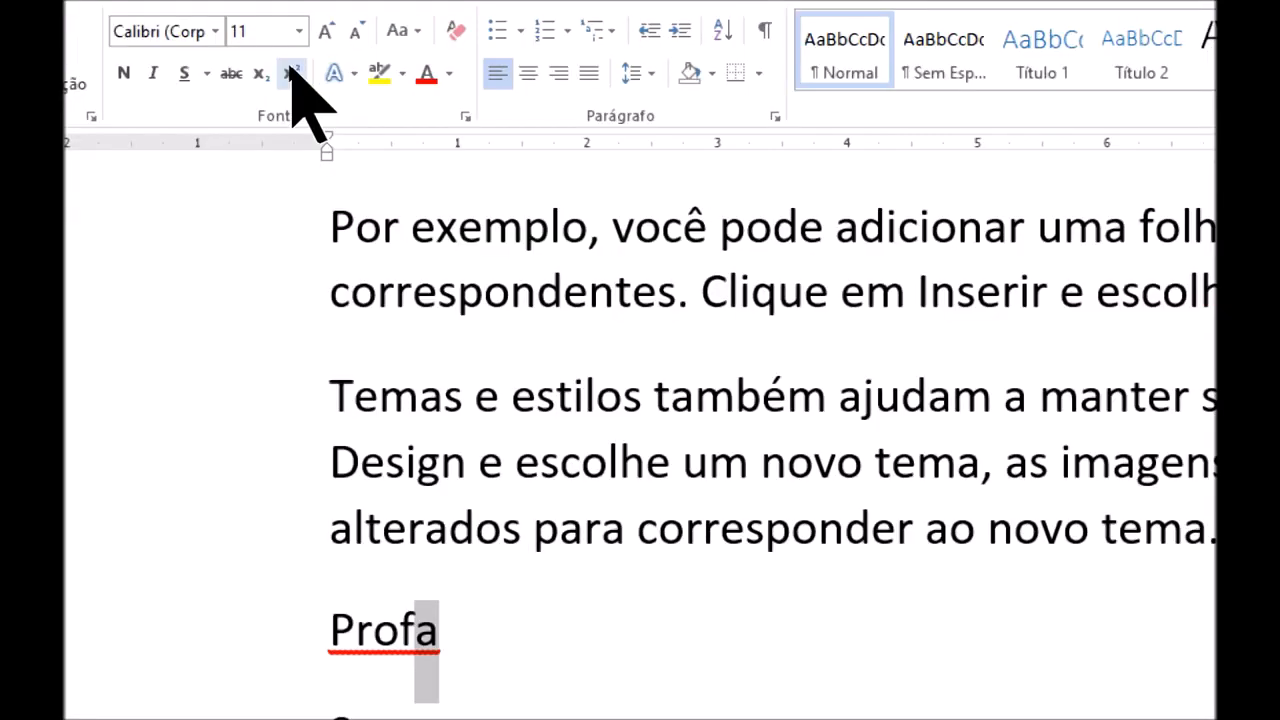
click(289, 73)
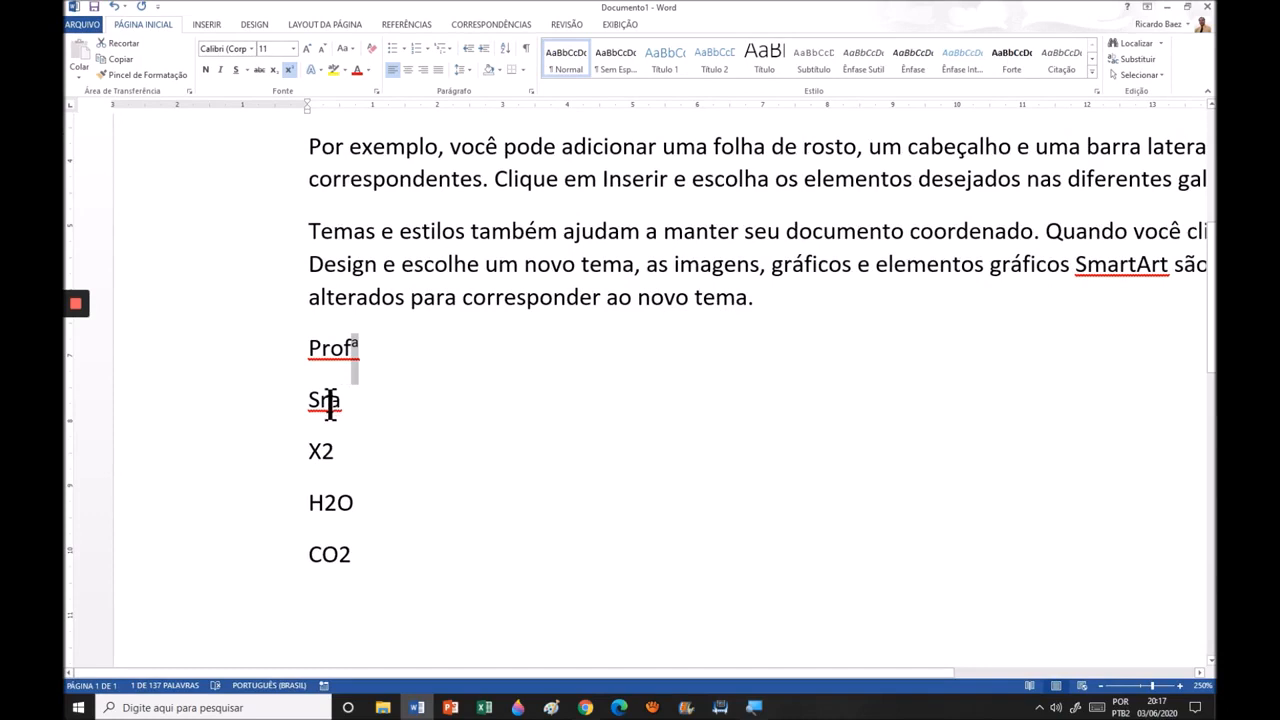
drag(332, 400, 341, 401)
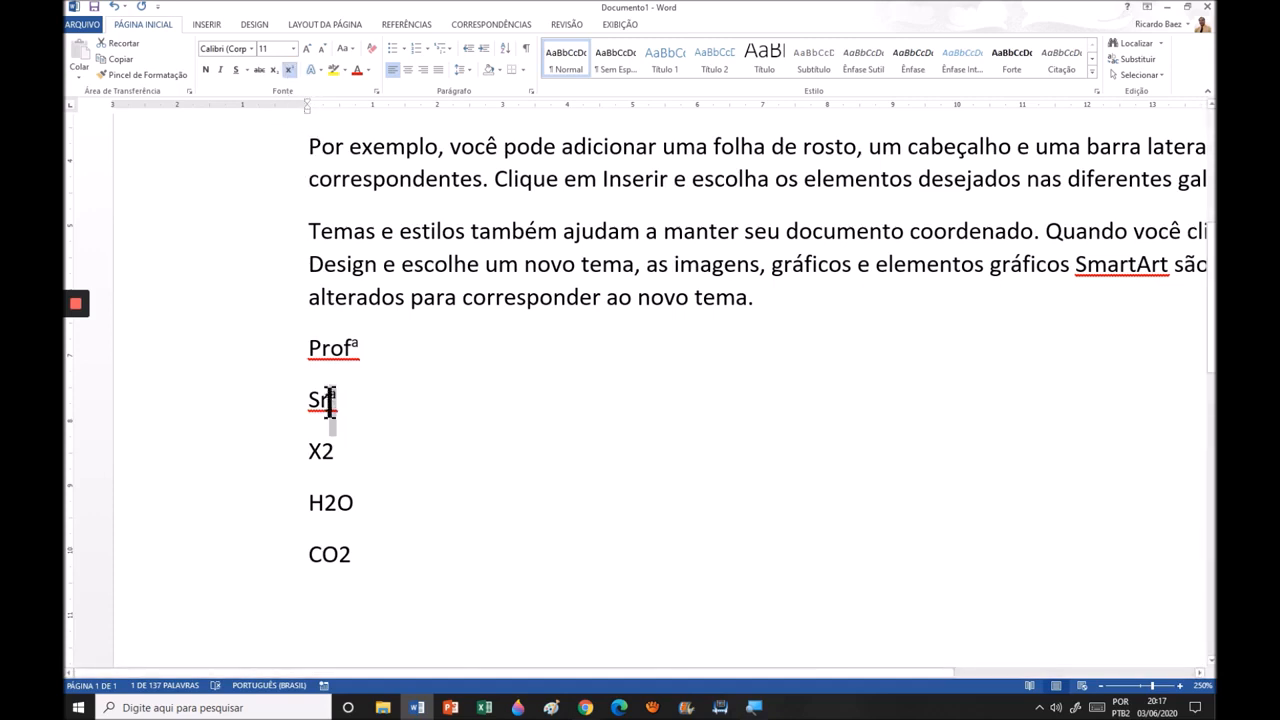
drag(321, 452, 334, 452)
click(289, 71)
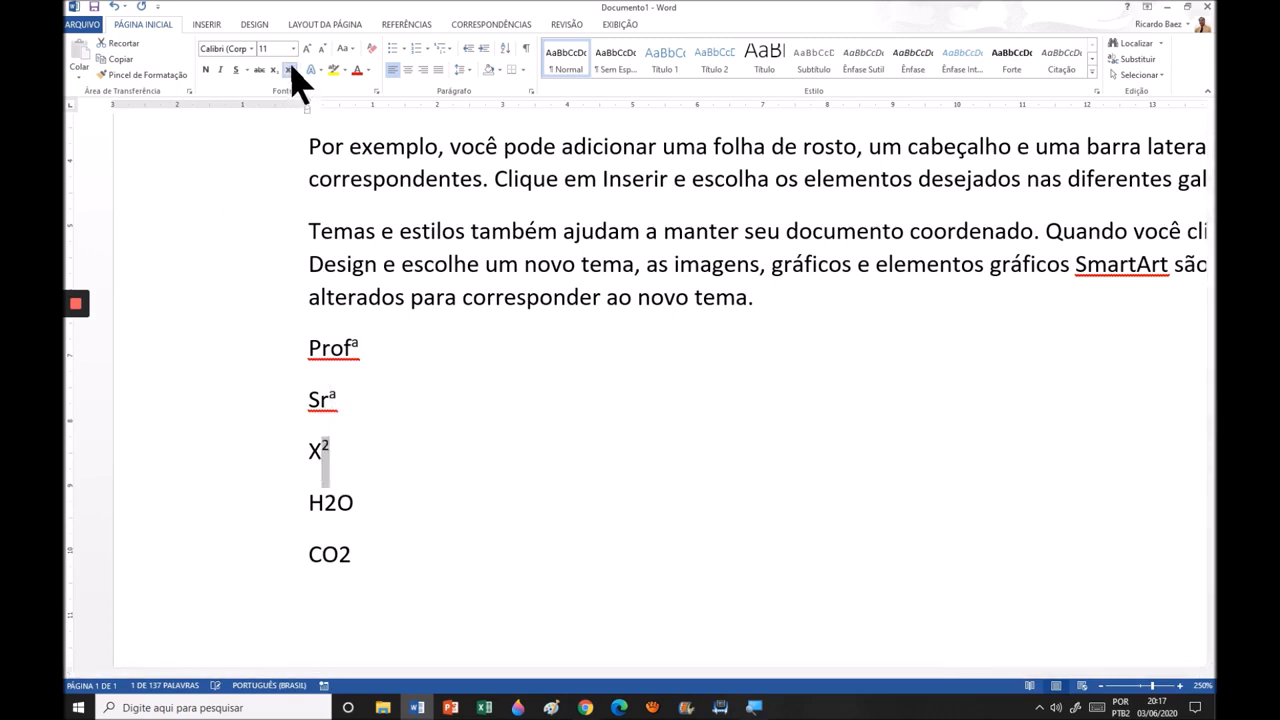
click(344, 455)
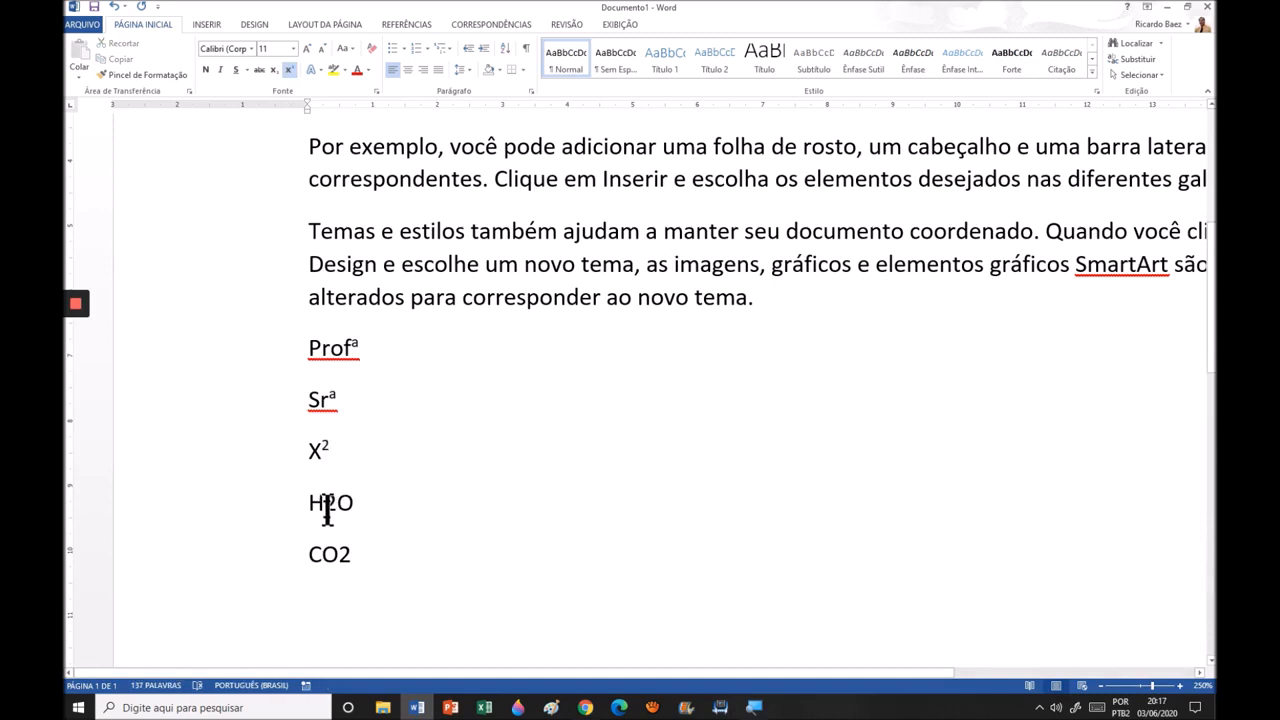
Apply subscript to the "2" in "H2O" and in "CO2", and deselect the text.
drag(323, 507, 334, 507)
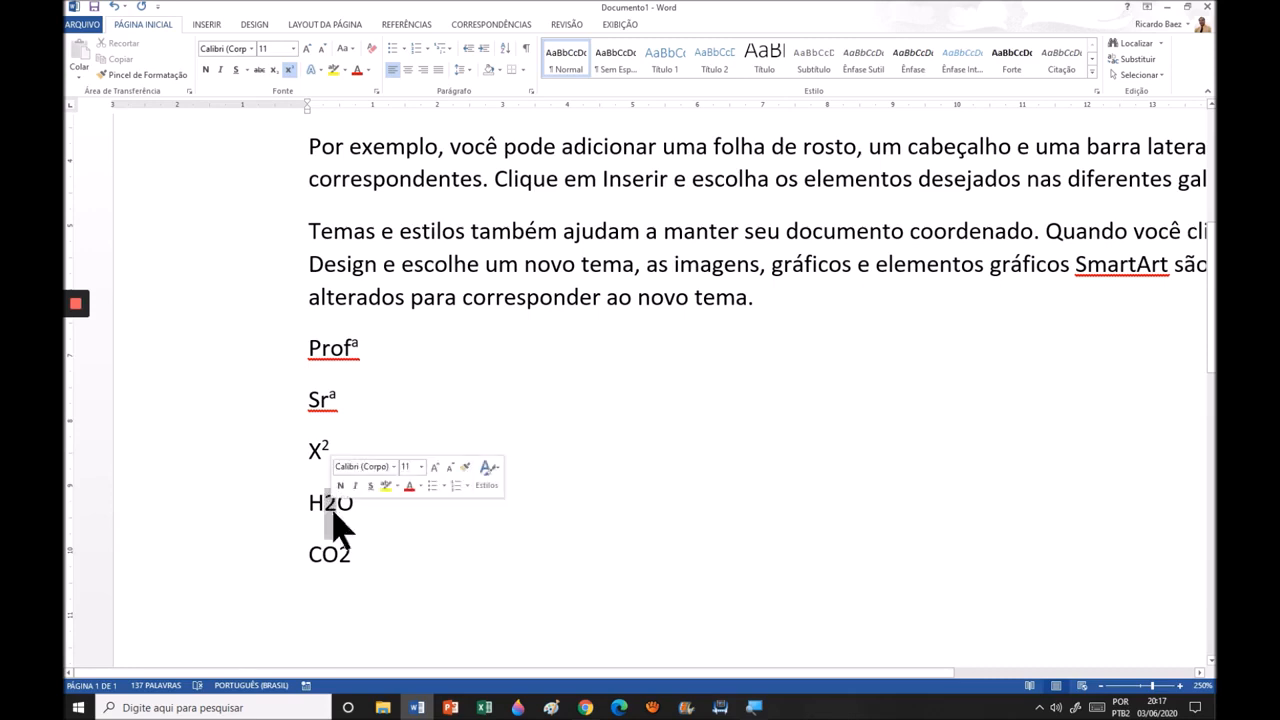
click(276, 70)
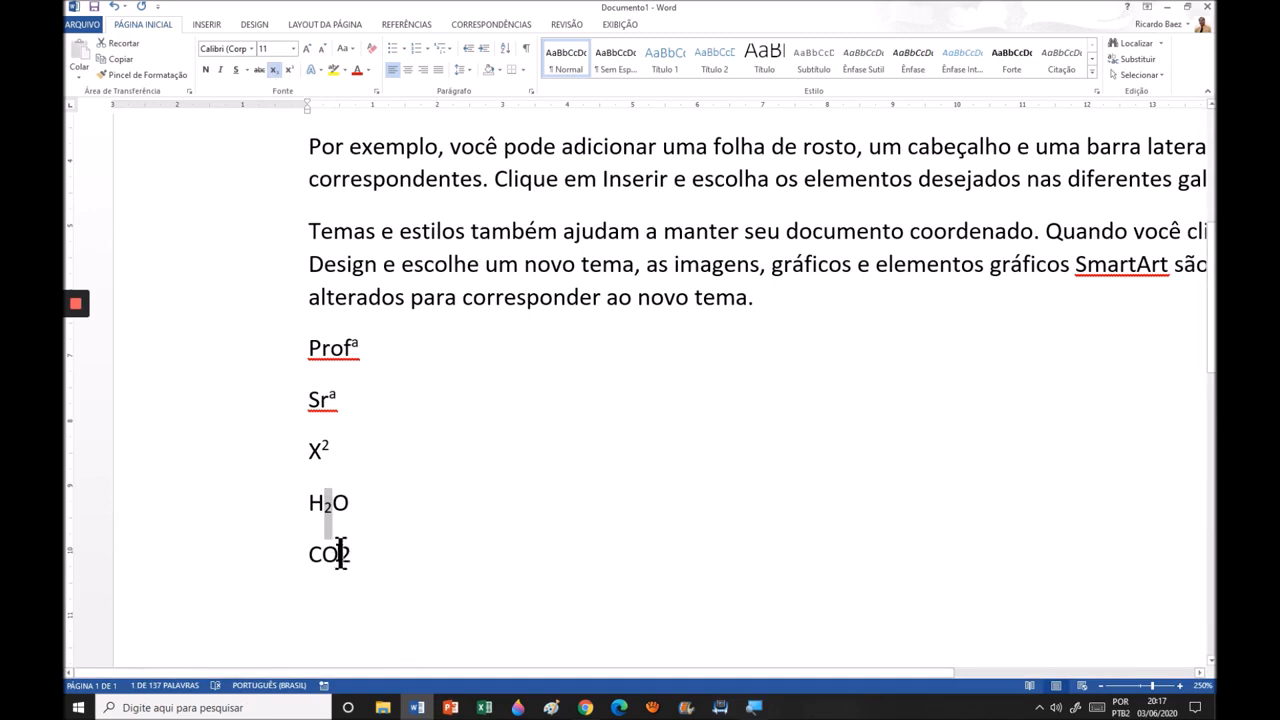
drag(340, 553, 352, 553)
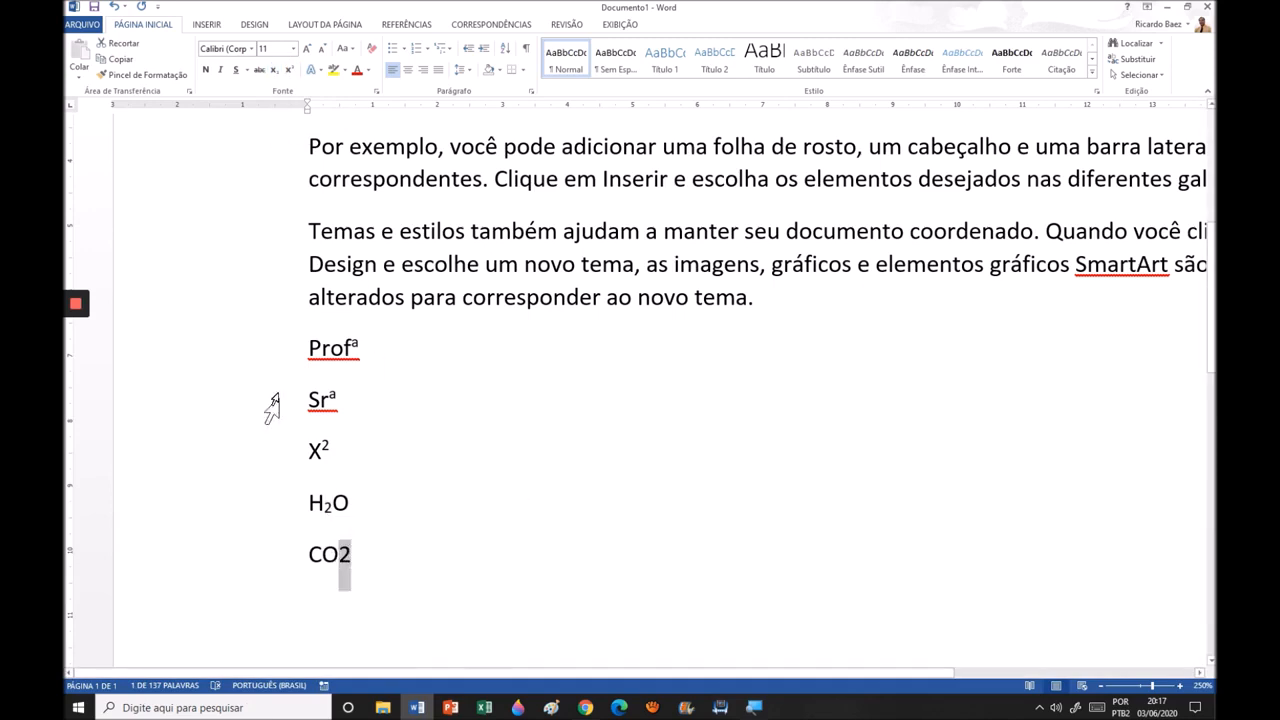
click(273, 69)
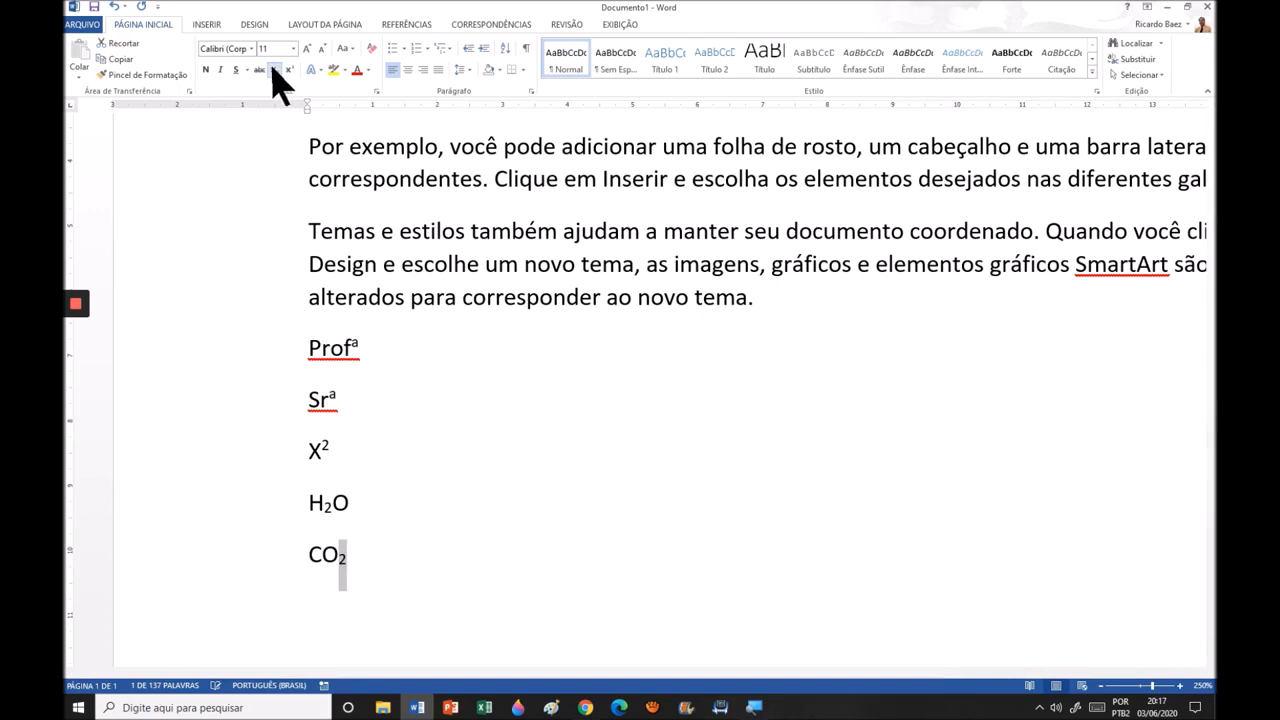
click(370, 560)
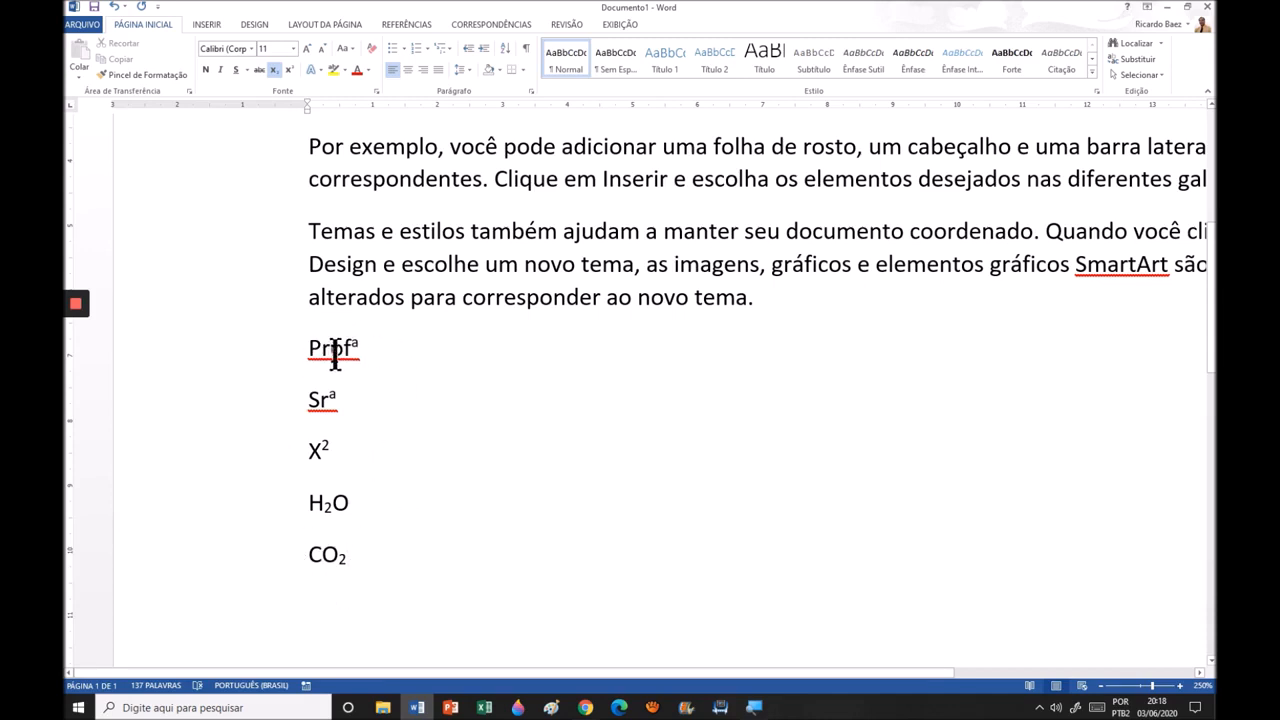
Delete all five sample lines from "Profa" to "CO2" at the end of the document.
drag(255, 358, 284, 560)
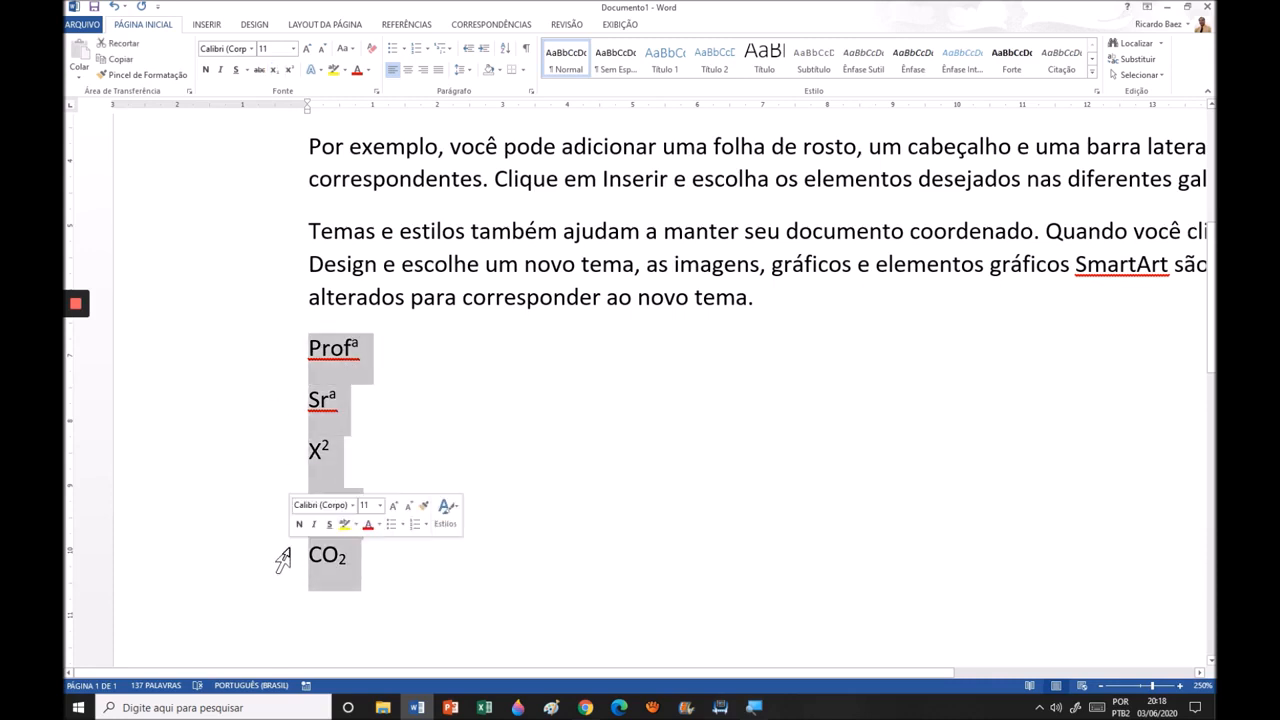
key(Delete)
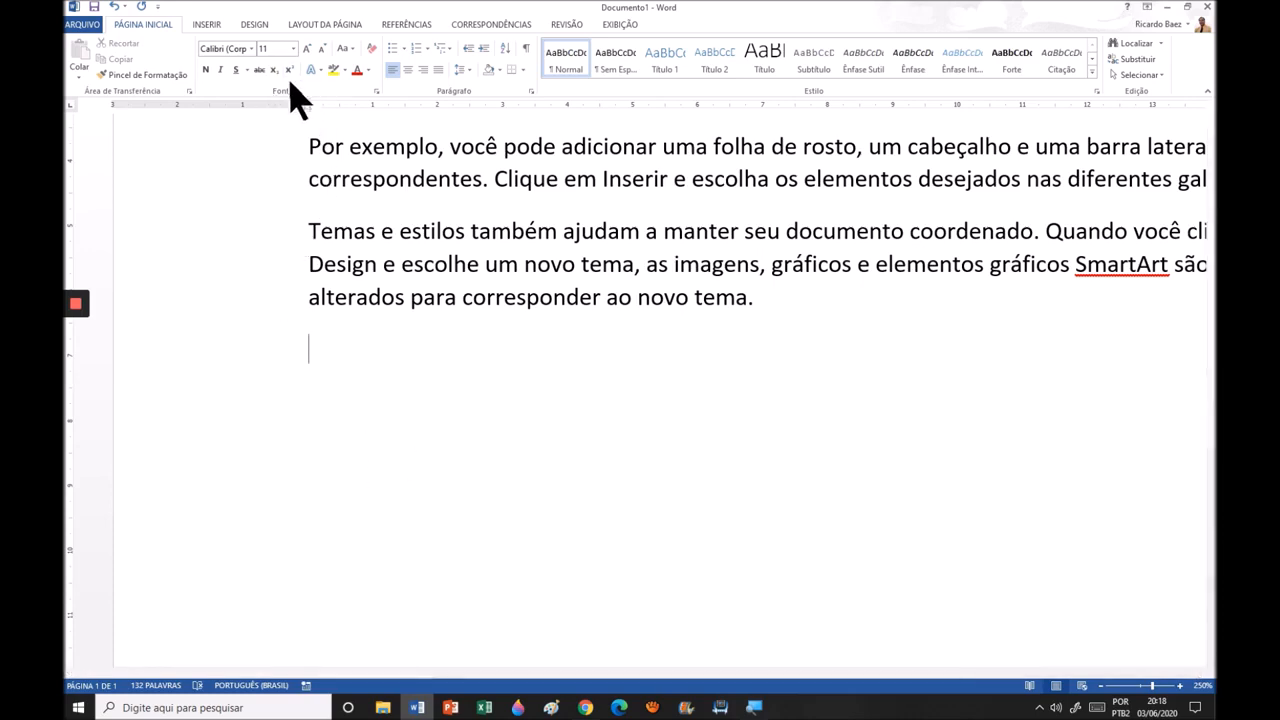
Apply the blue shadowed text effect preset to the word "Online" in the second line and deselect it.
scroll(837, 349, up, 6)
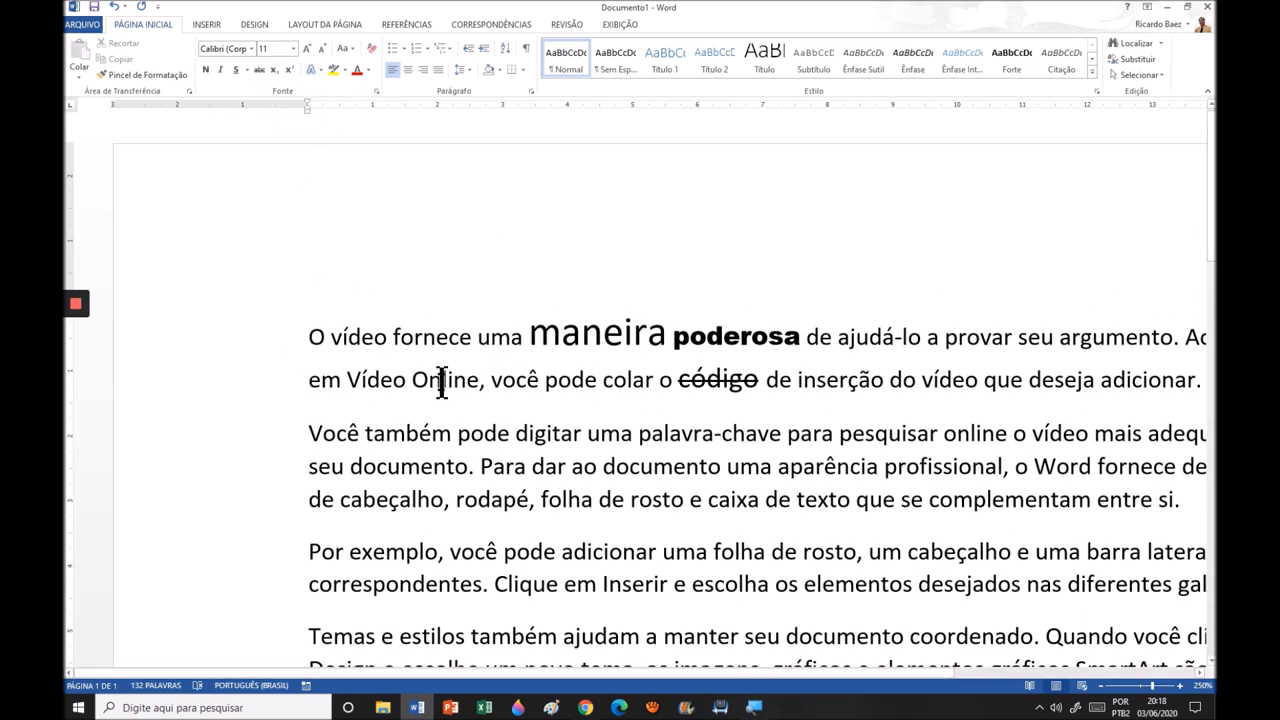
double_click(441, 380)
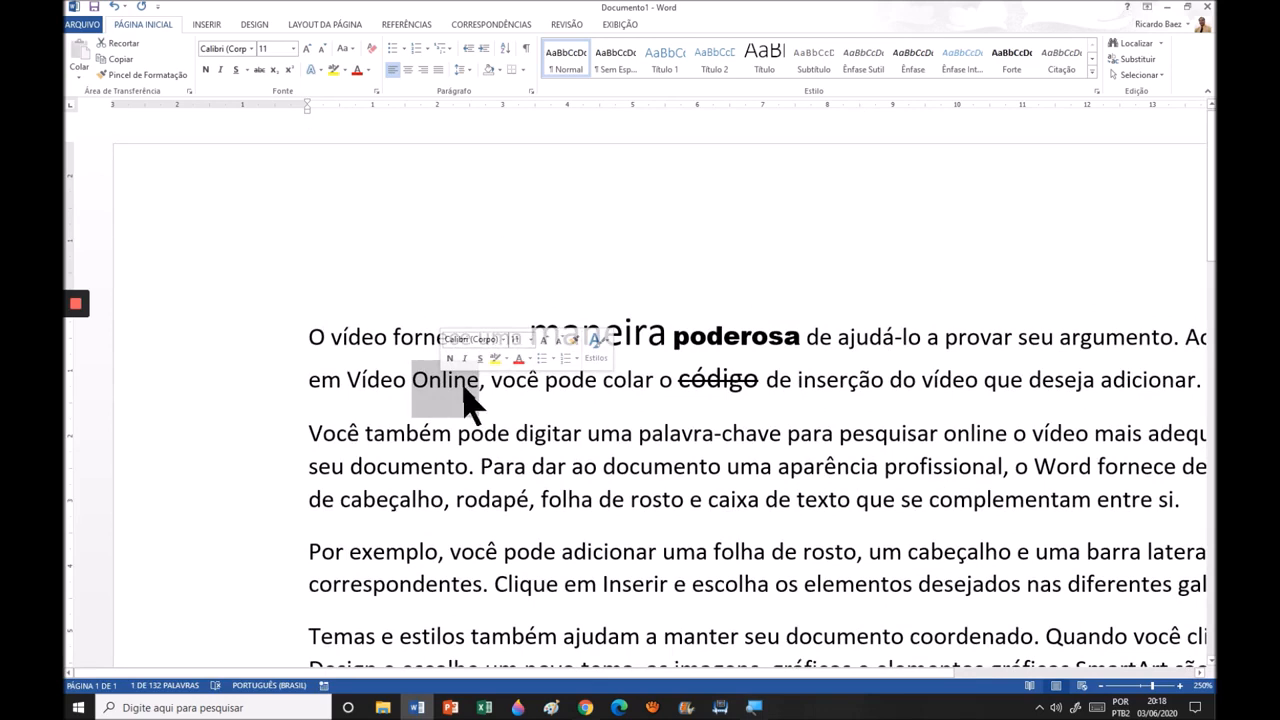
click(317, 72)
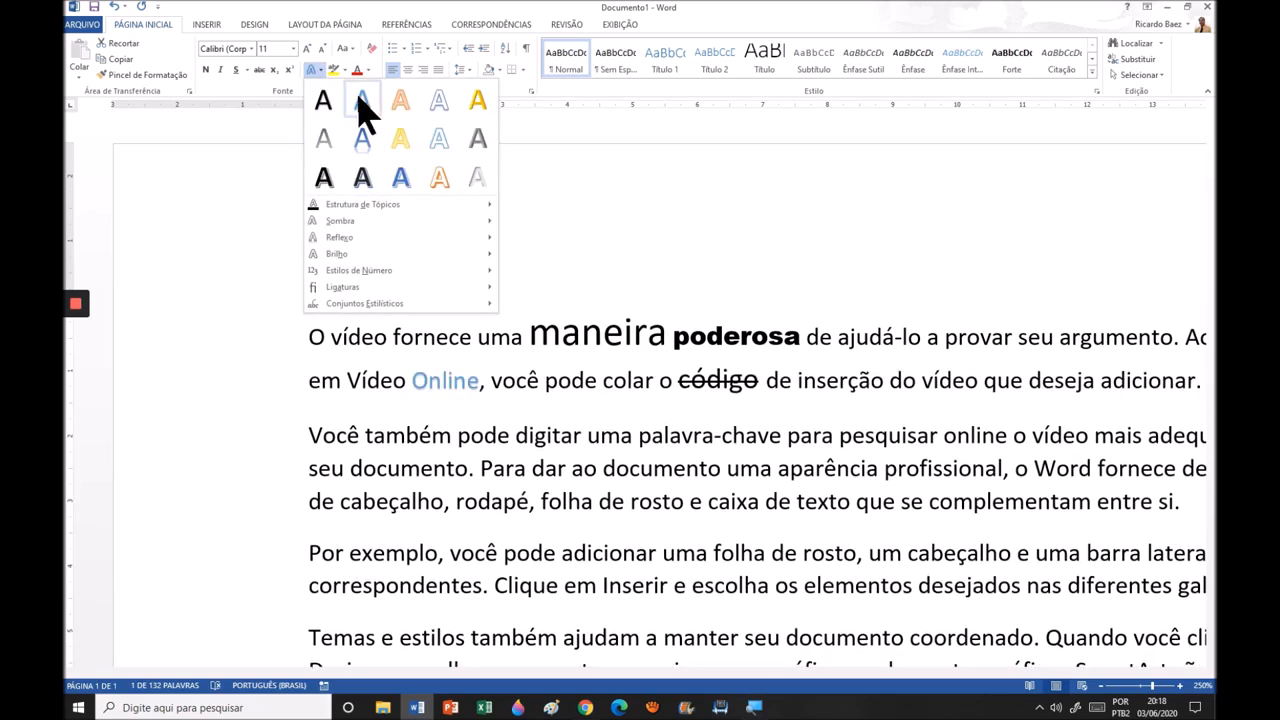
click(400, 180)
click(511, 436)
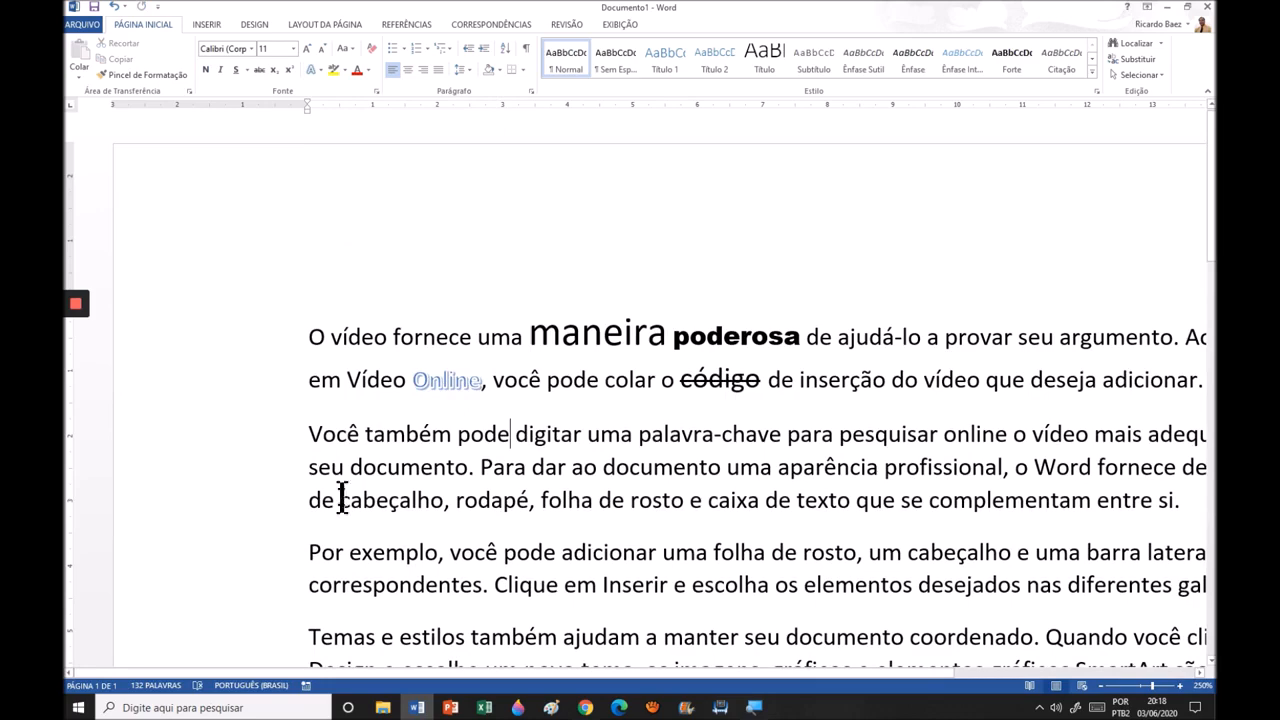
Apply the black text effect preset with a blue shadow to the first line of the second paragraph.
click(251, 436)
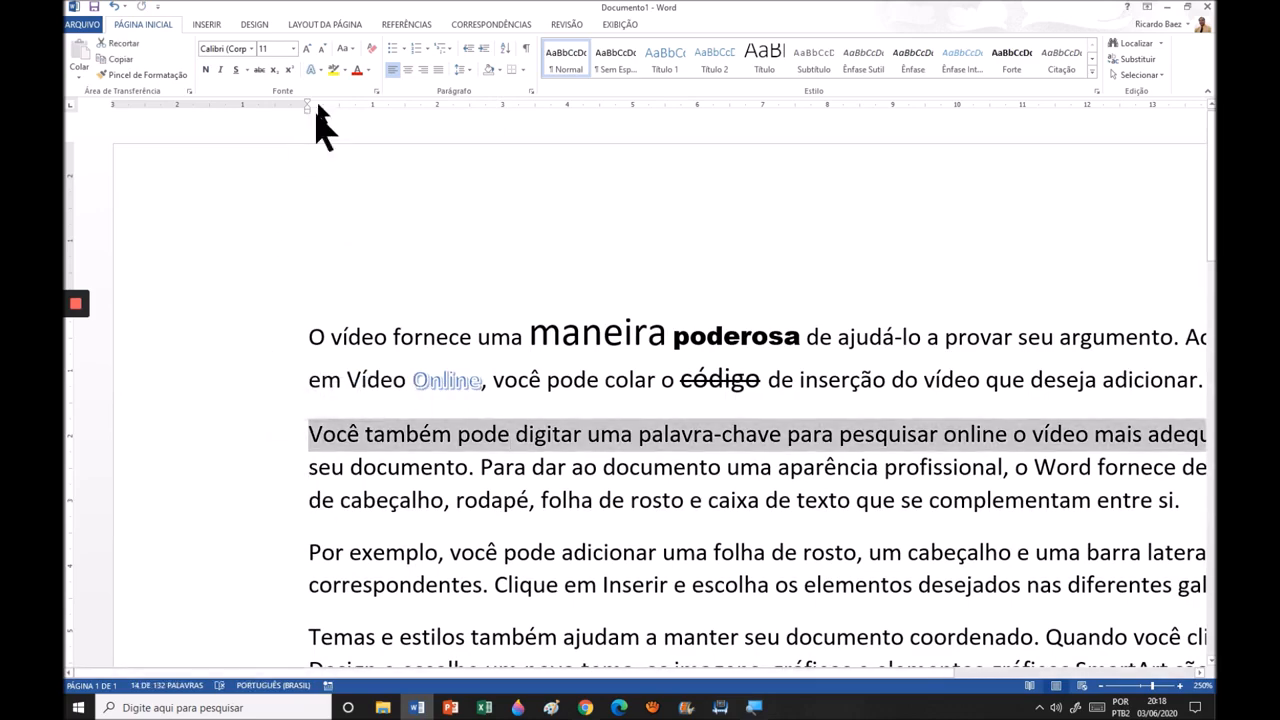
click(318, 70)
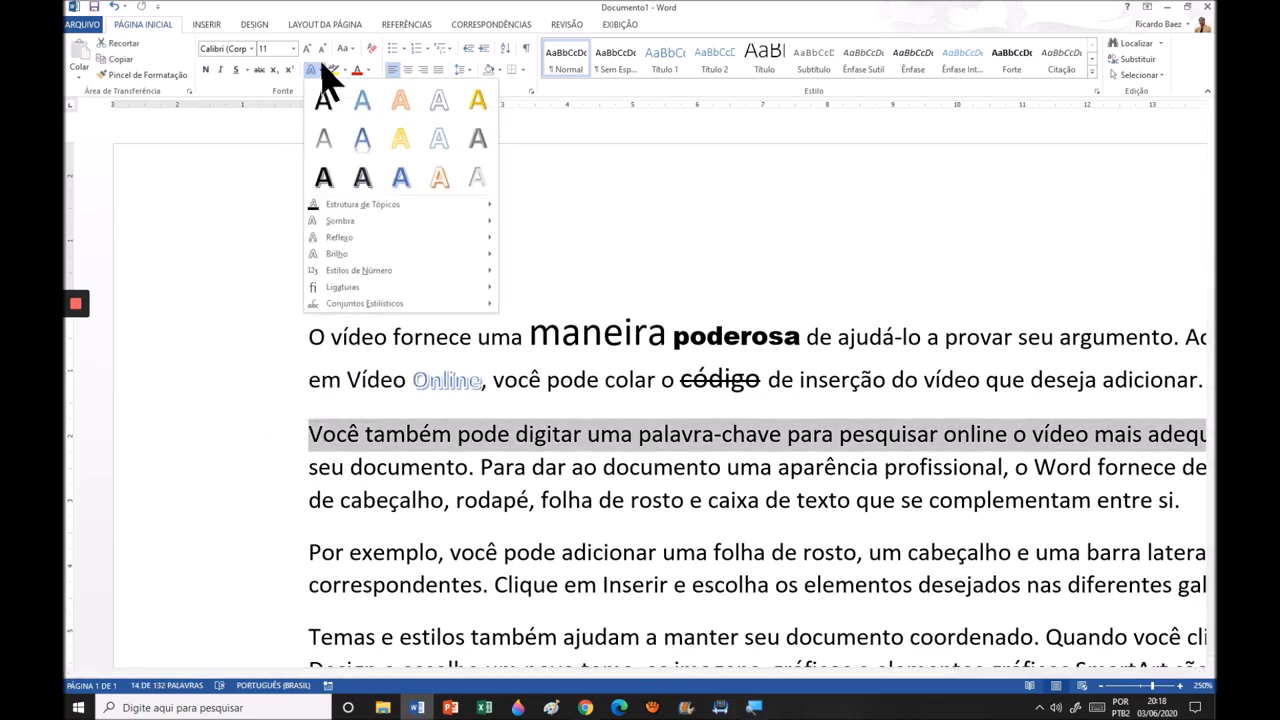
click(366, 176)
click(469, 480)
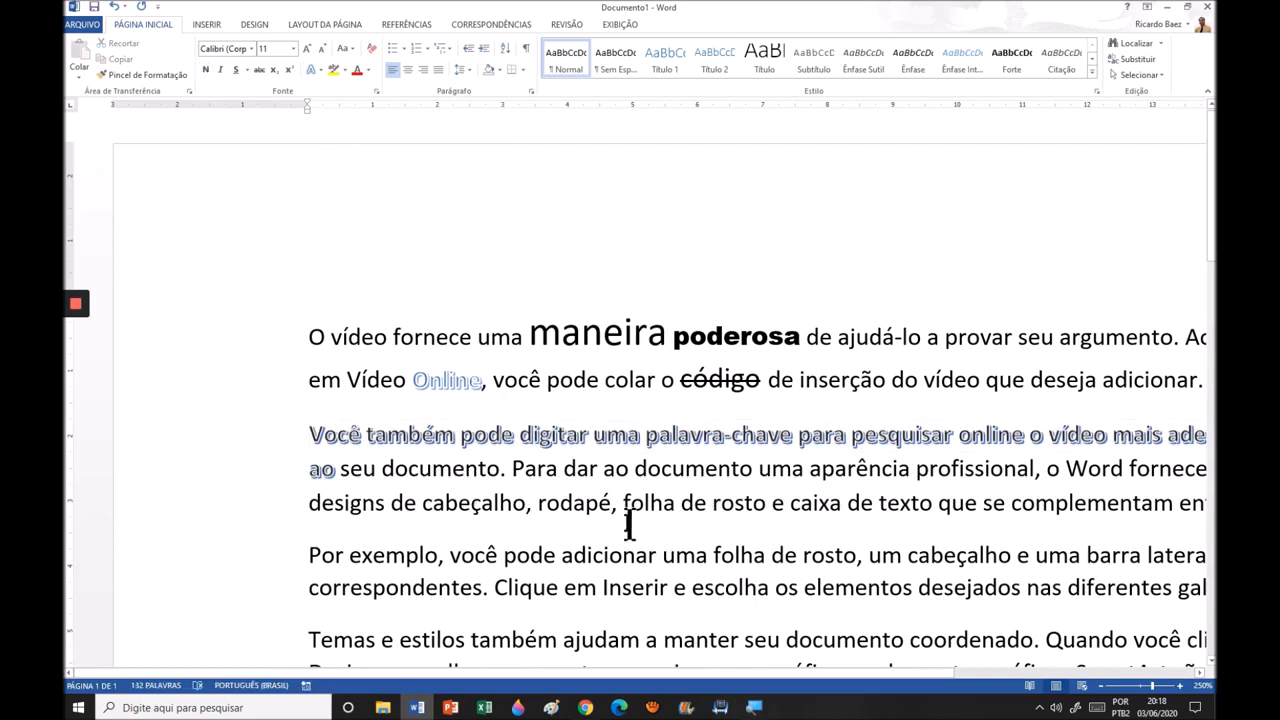
Highlight the word "cabeçalho" in the second paragraph in yellow.
double_click(474, 503)
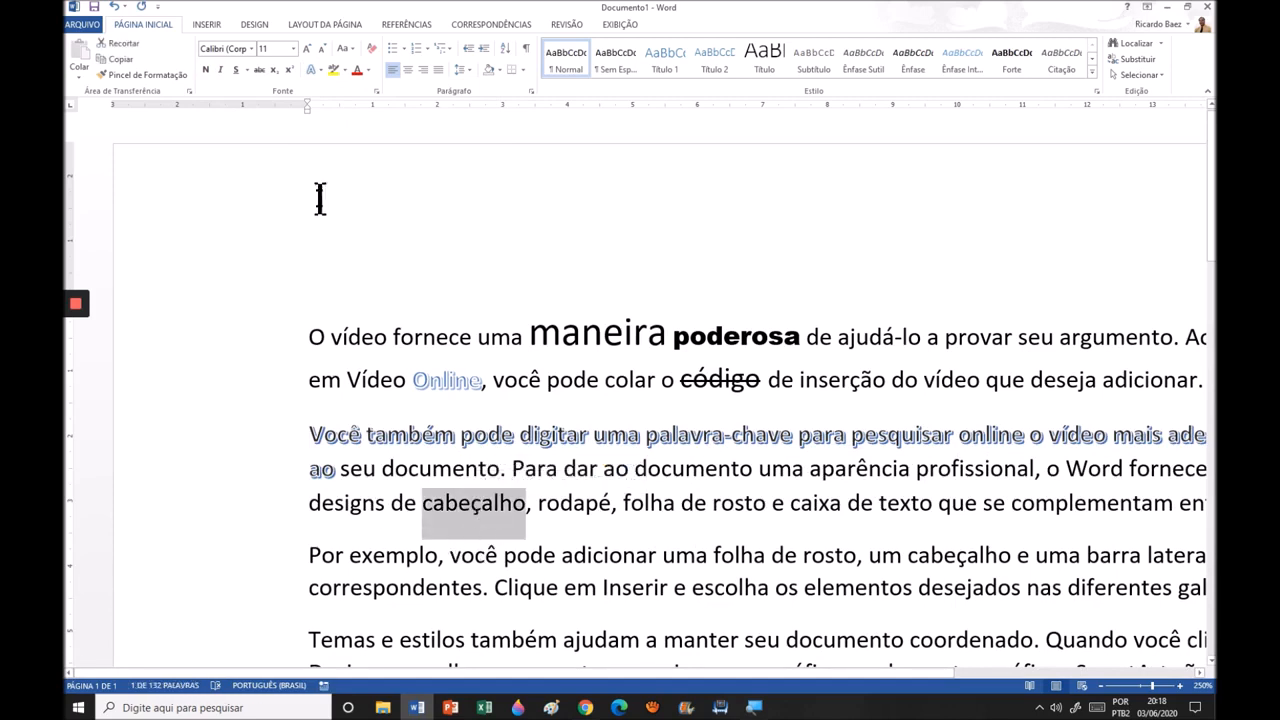
click(346, 70)
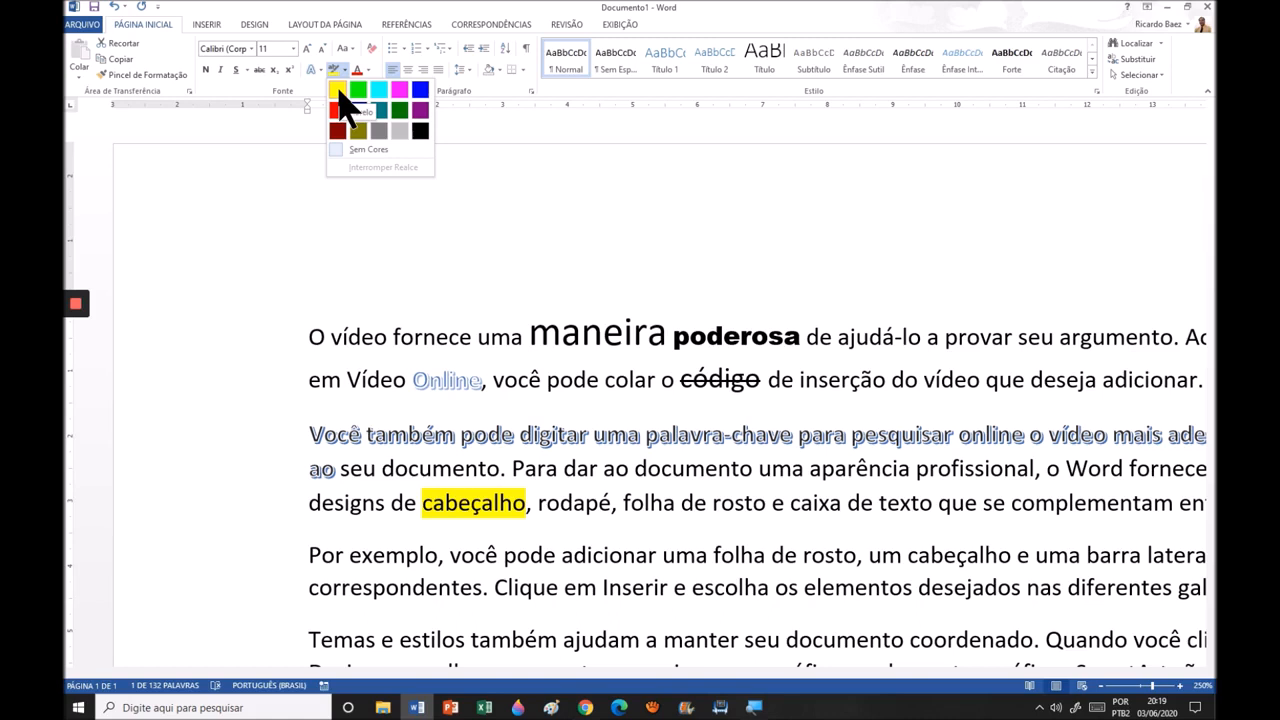
click(340, 97)
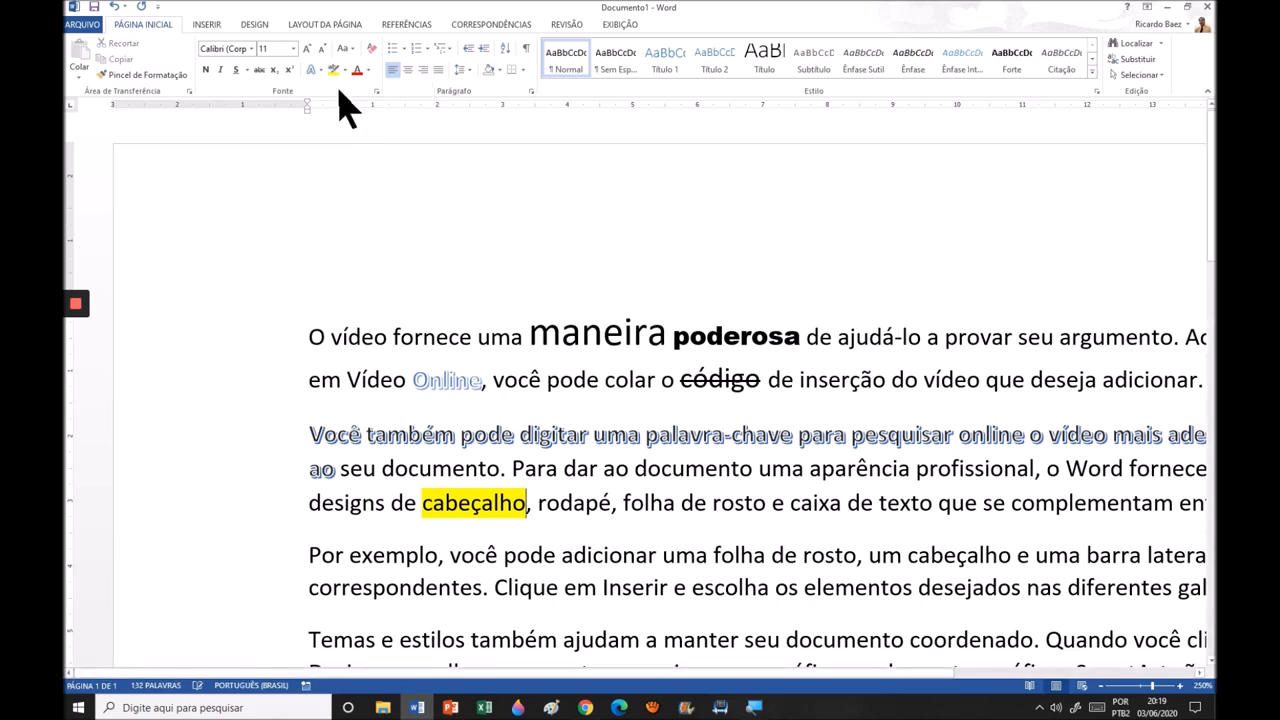
Highlight the phrase "uma folha de rosto" in the third paragraph in green.
click(563, 555)
drag(666, 555, 838, 560)
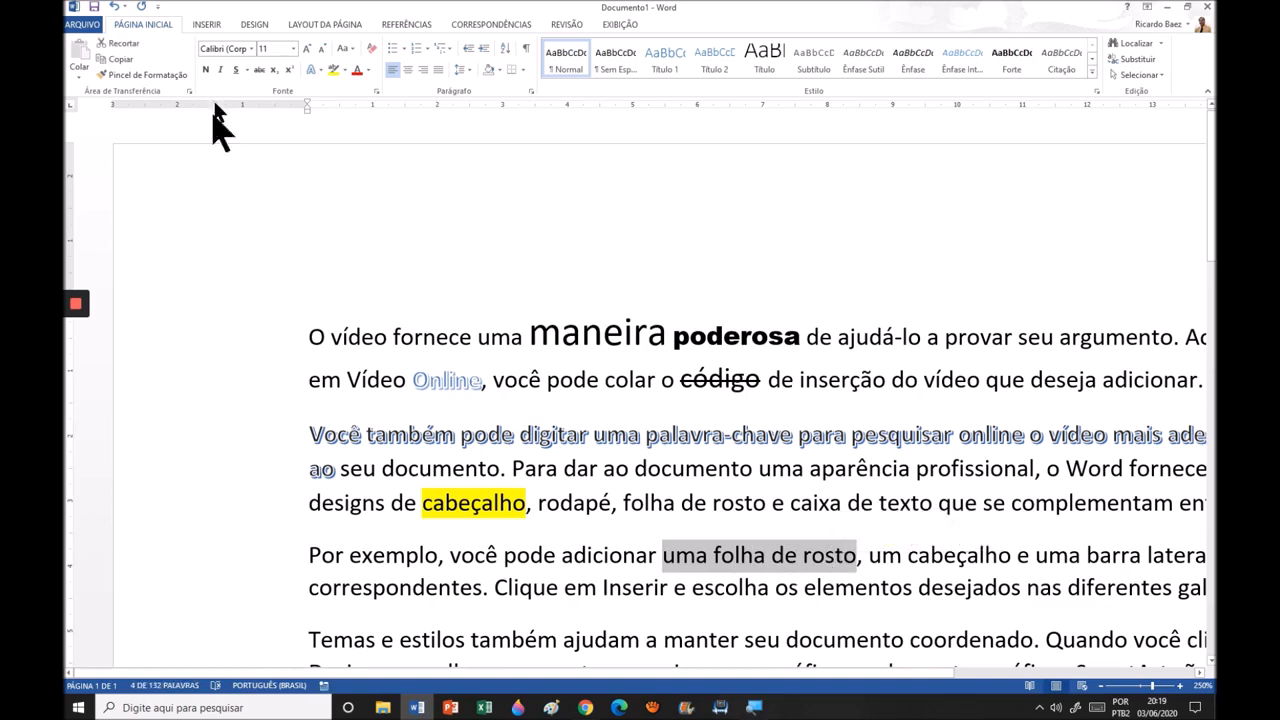
click(344, 70)
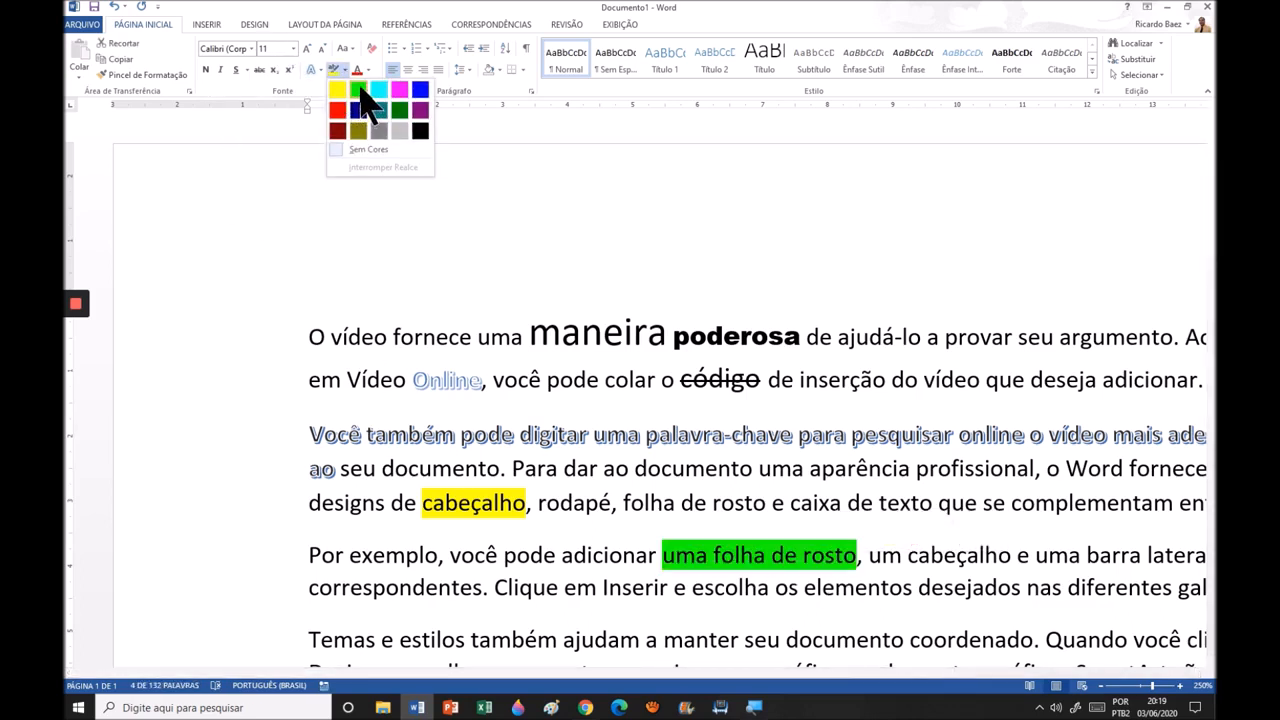
click(360, 90)
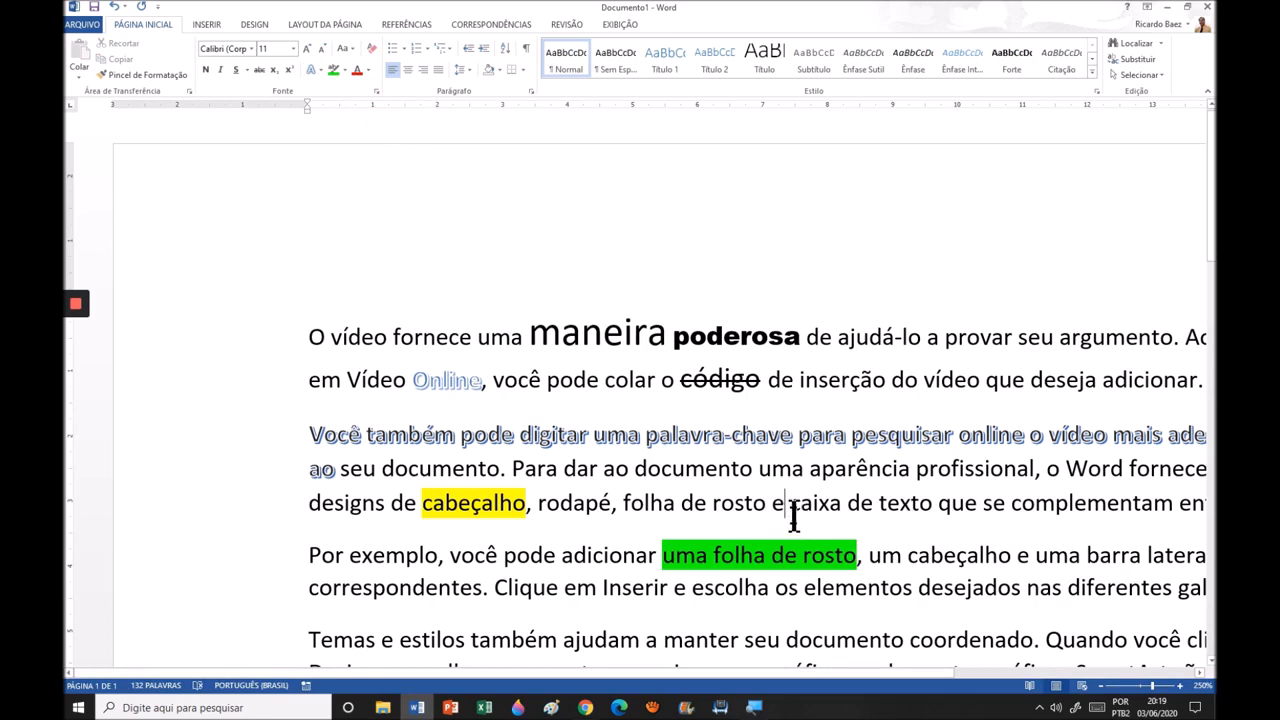
Set the font color of the third paragraph's second line to standard red and deselect it.
click(267, 588)
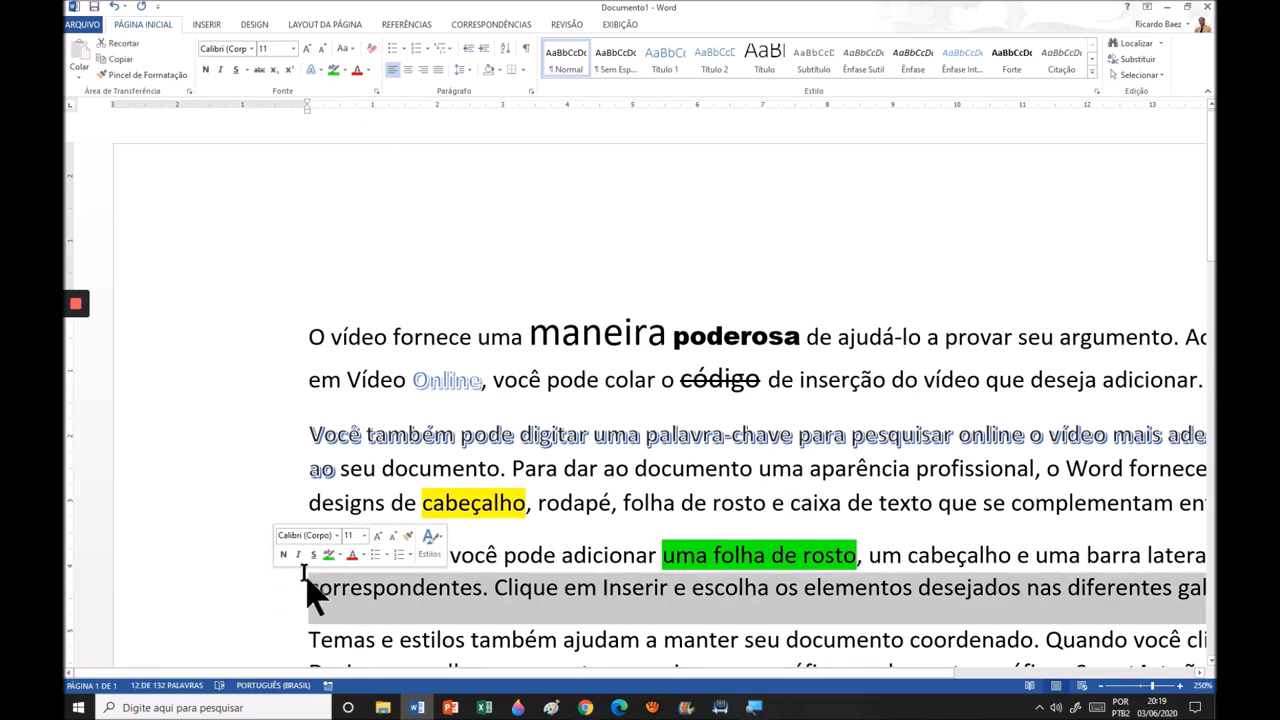
click(368, 68)
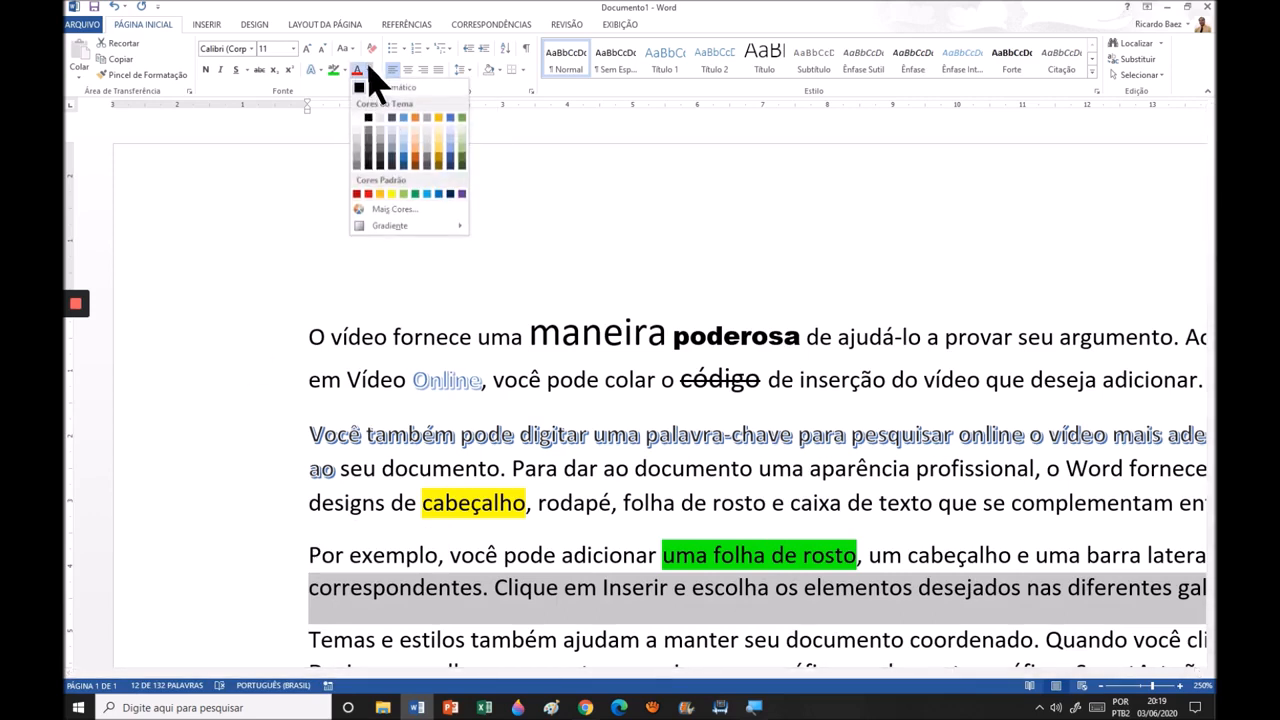
click(369, 194)
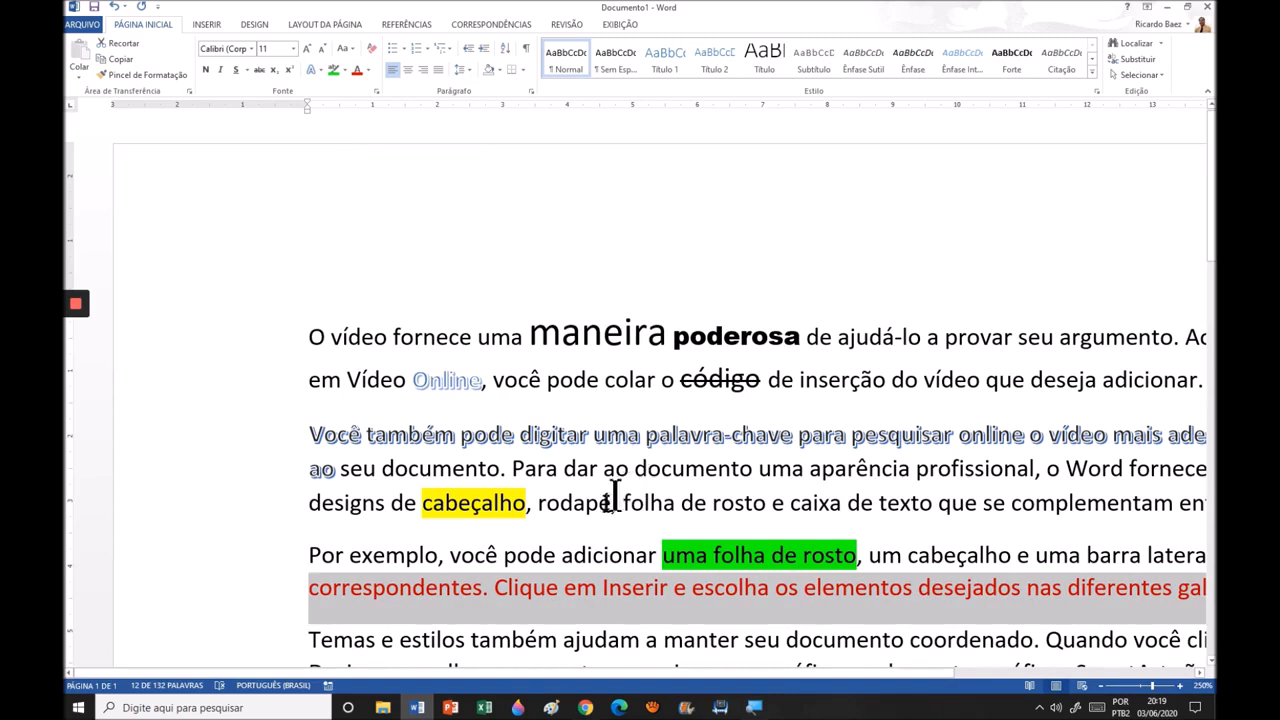
click(573, 560)
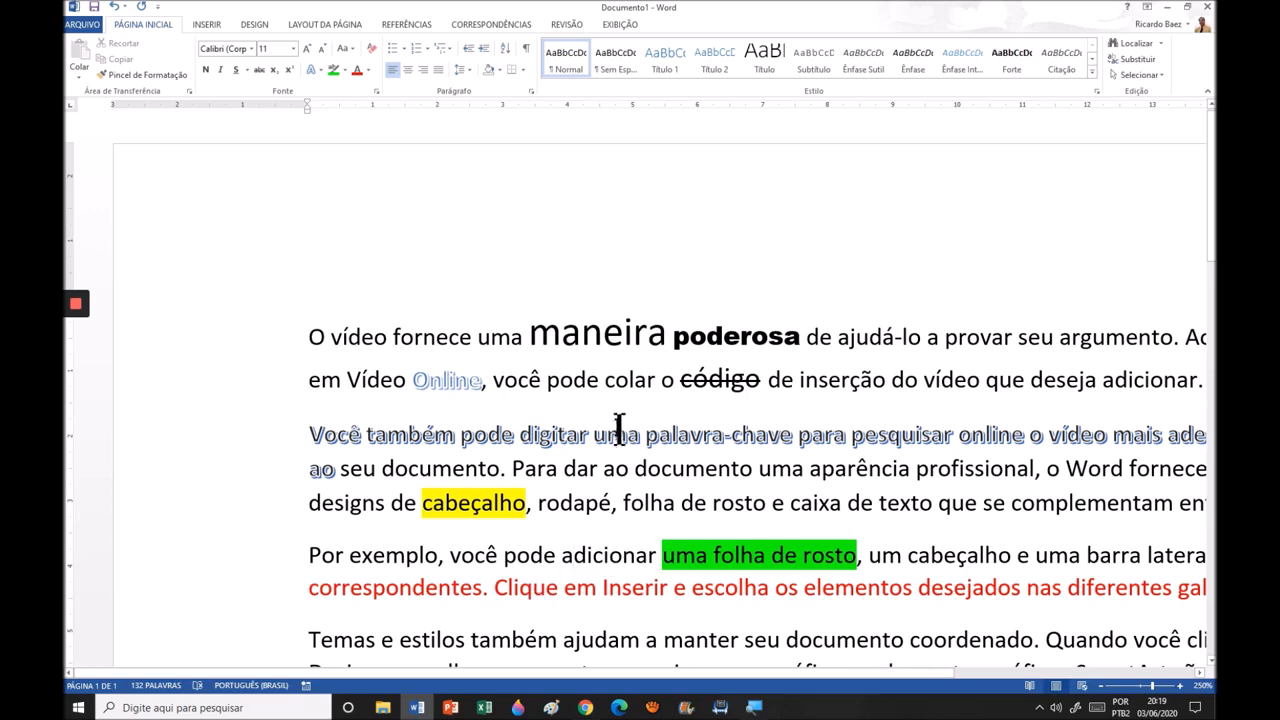
Set the font color of "documento uma aparência" in the second paragraph to a darker theme green and deselect it.
drag(671, 470, 853, 470)
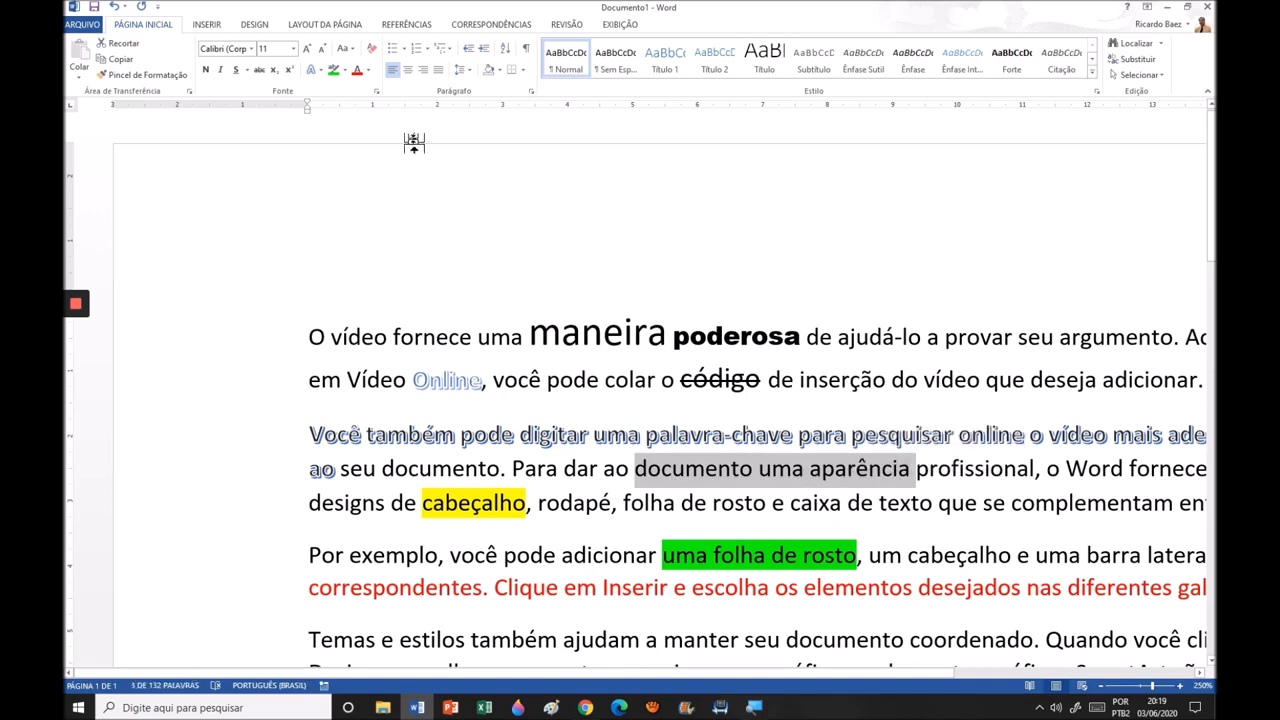
click(367, 70)
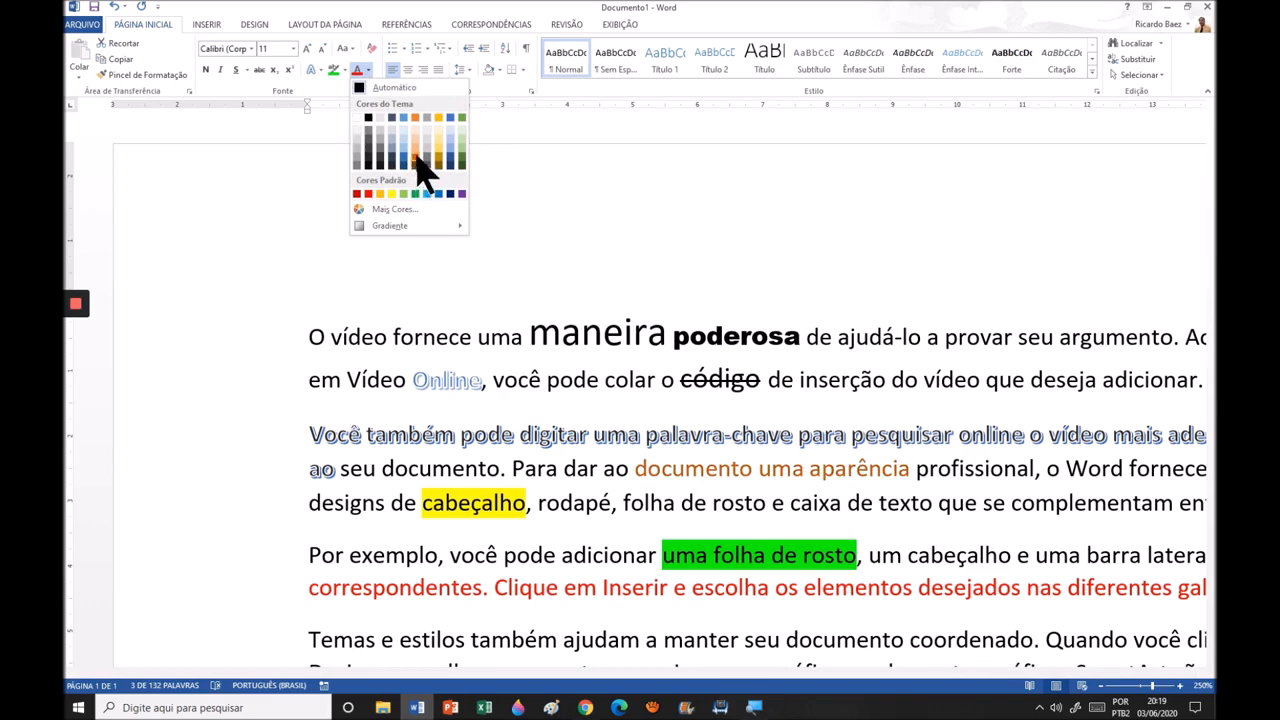
click(462, 157)
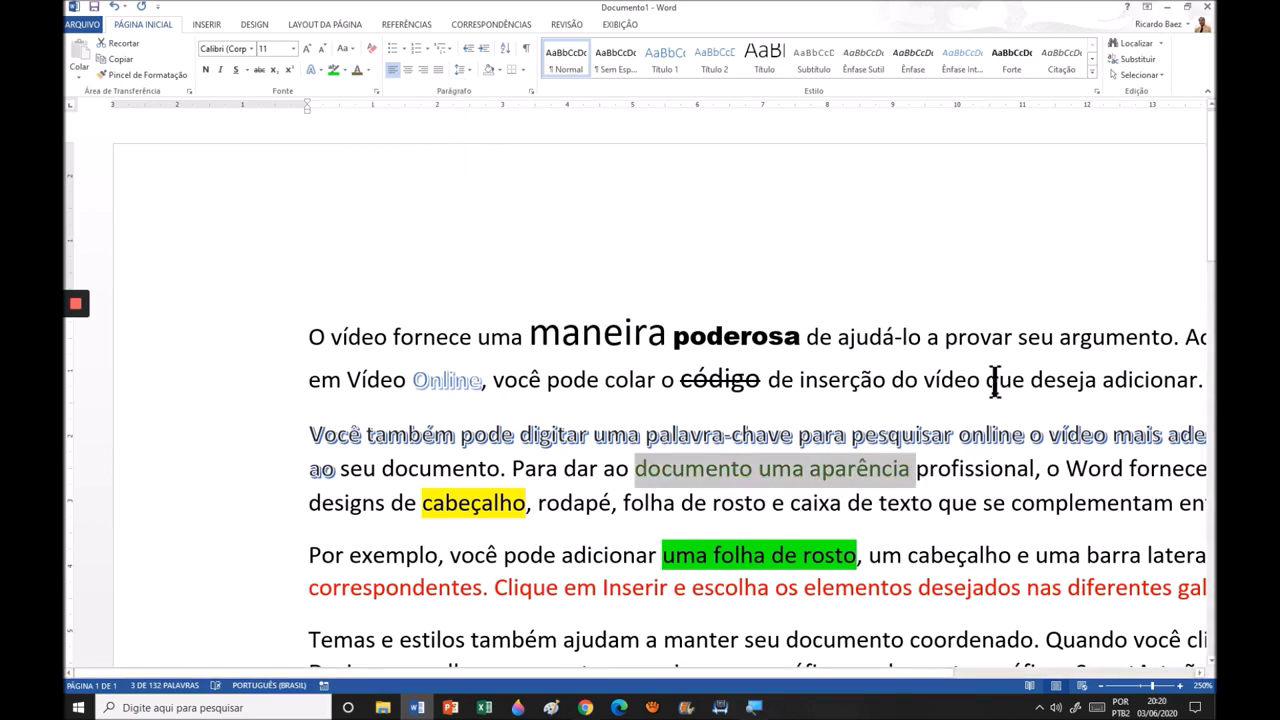
click(1075, 340)
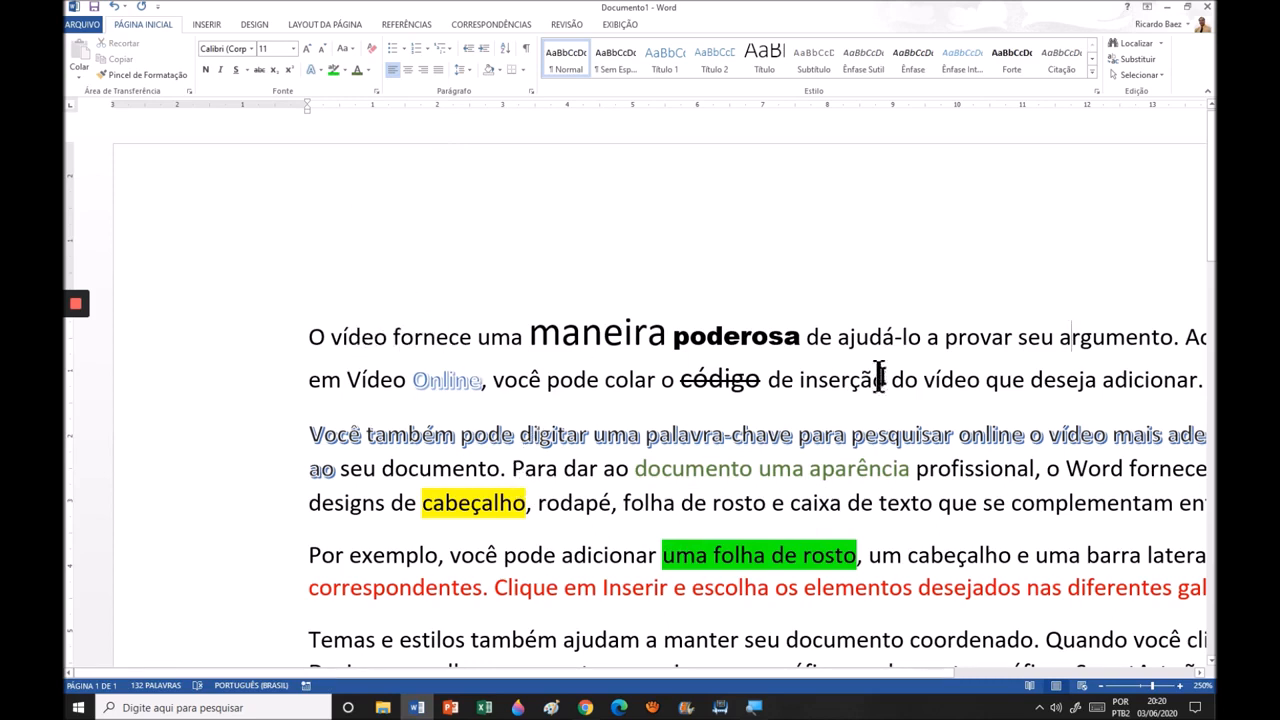
Convert the word "vídeo" before "que deseja adicionar" in the first paragraph to uppercase, then return it to lowercase.
click(944, 388)
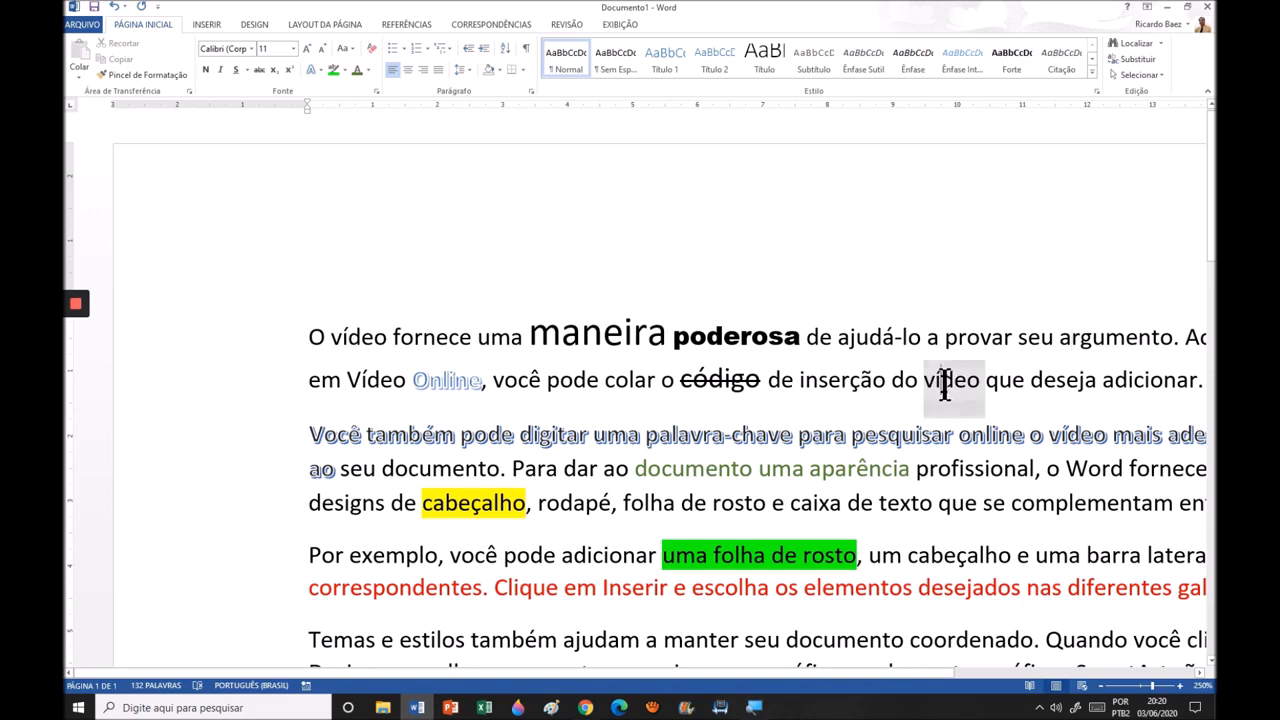
click(344, 48)
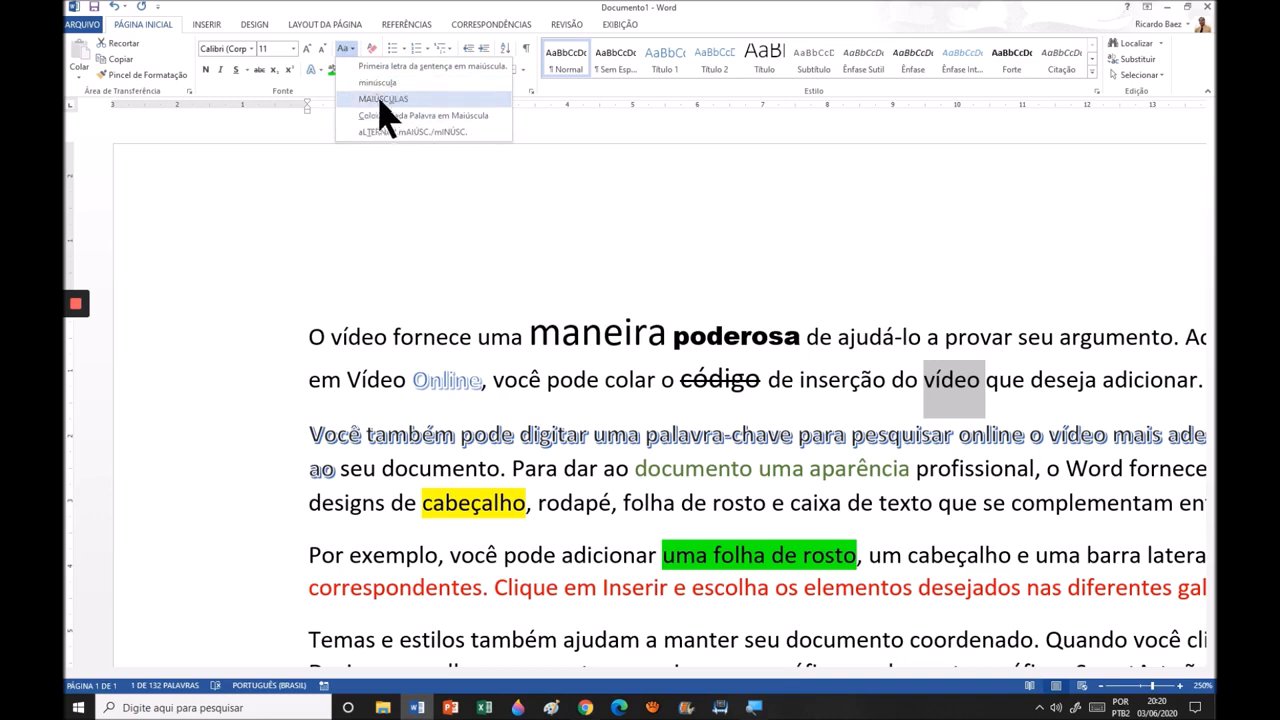
click(390, 100)
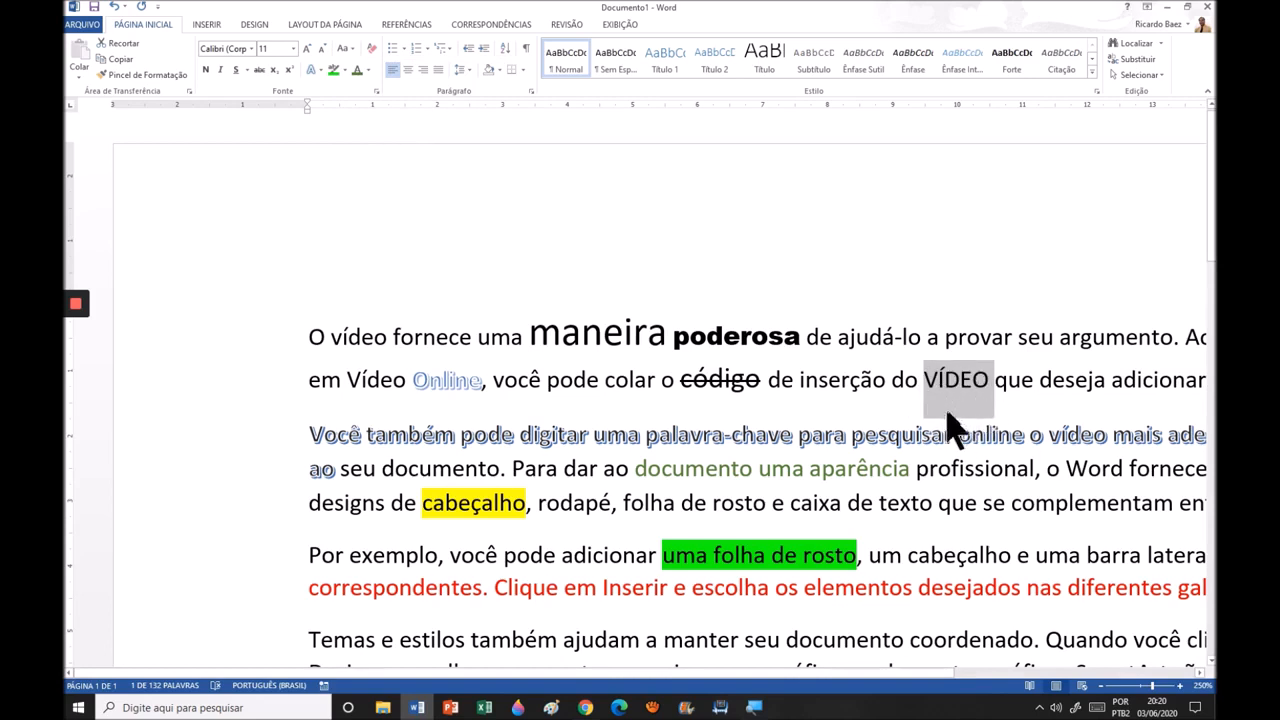
click(349, 49)
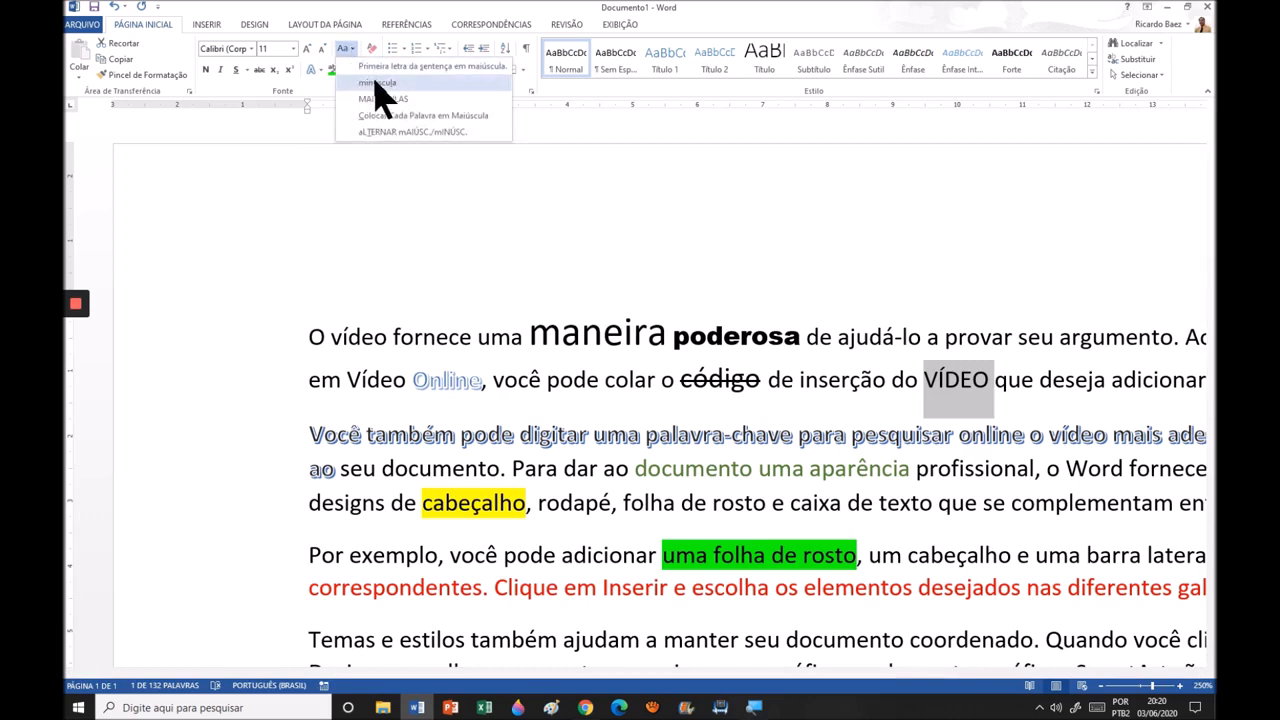
click(377, 84)
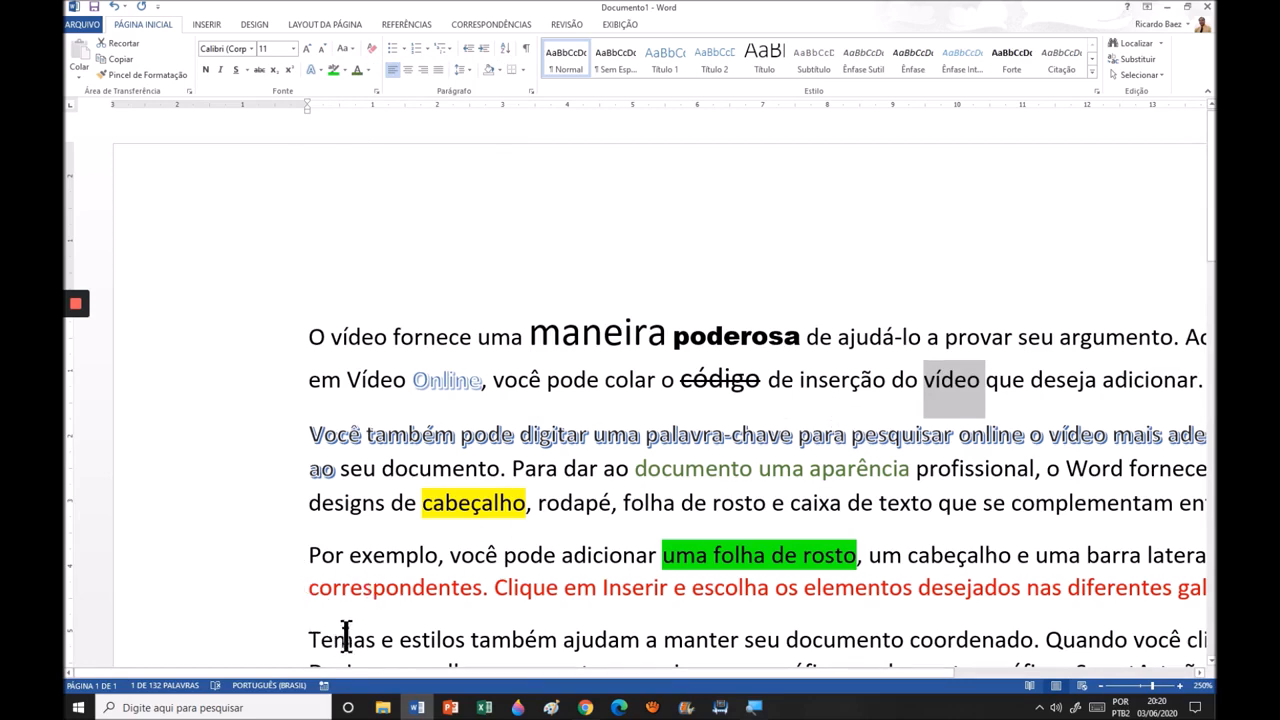
Replace the capital T of "Temas" at the start of the last paragraph with a lowercase t.
scroll(346, 636, down, 3)
click(316, 476)
key(BackSpace)
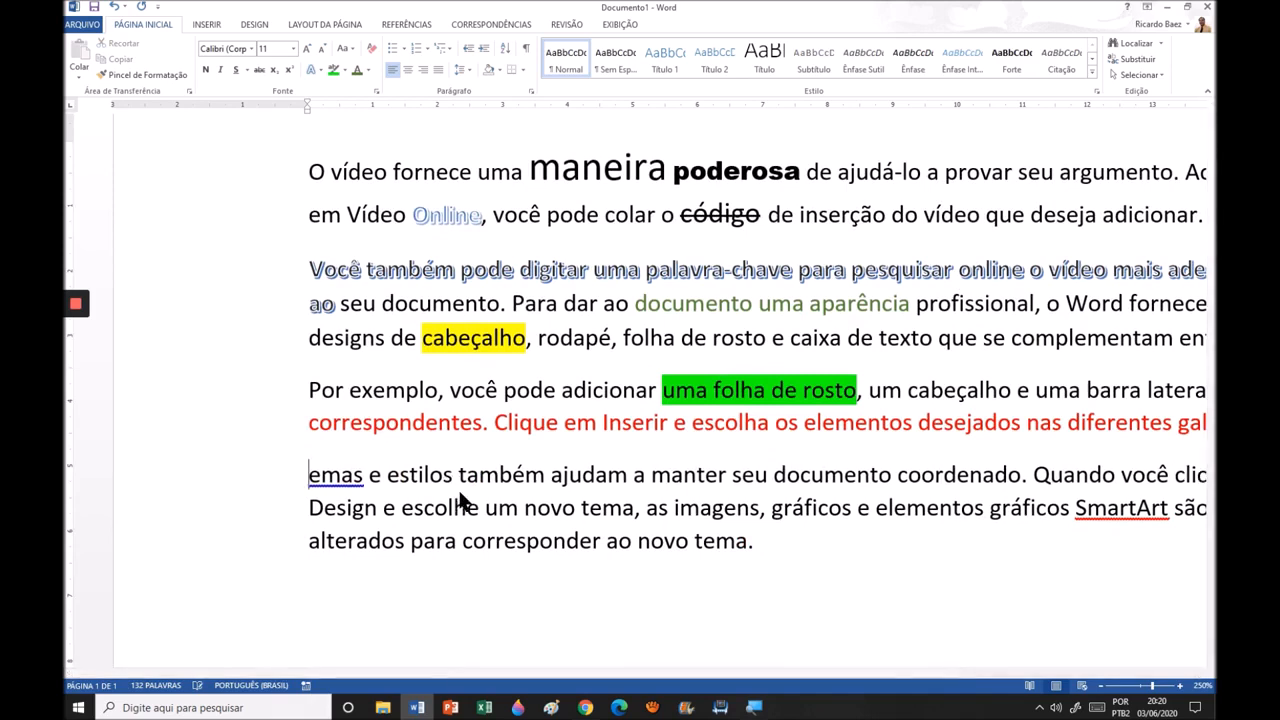
text(t)
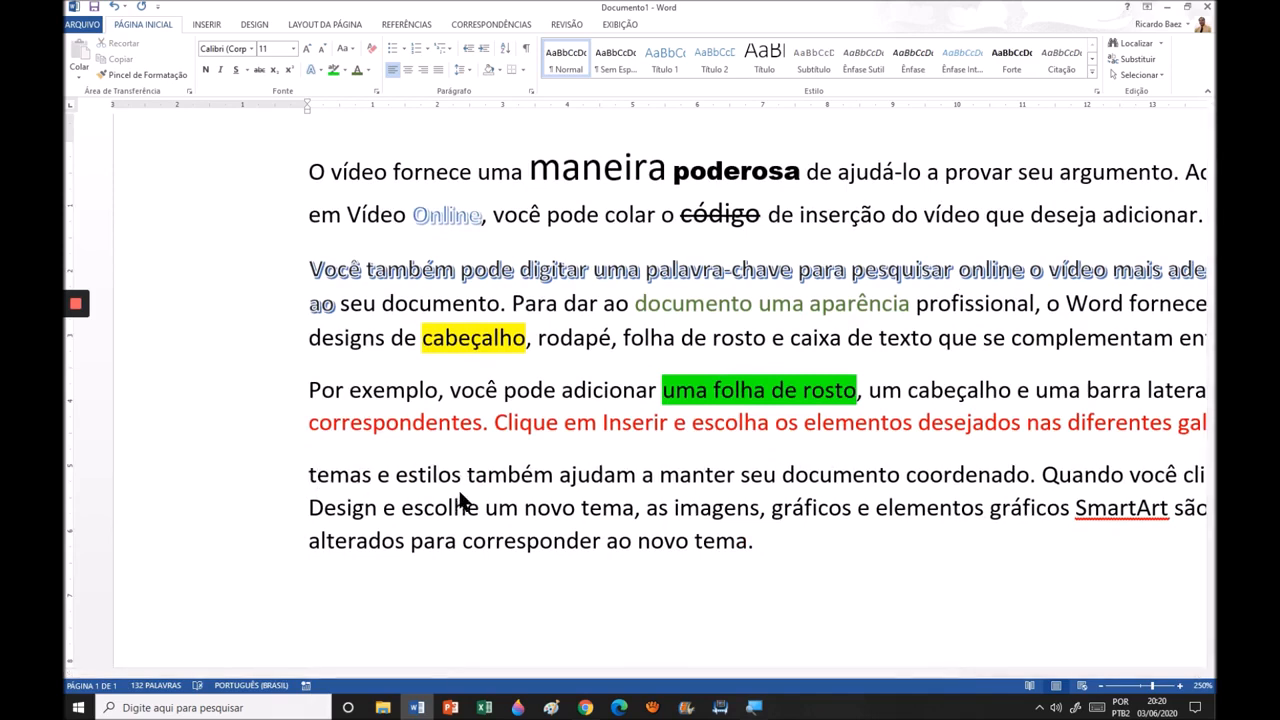
Apply sentence case to the first line of the last paragraph.
click(270, 484)
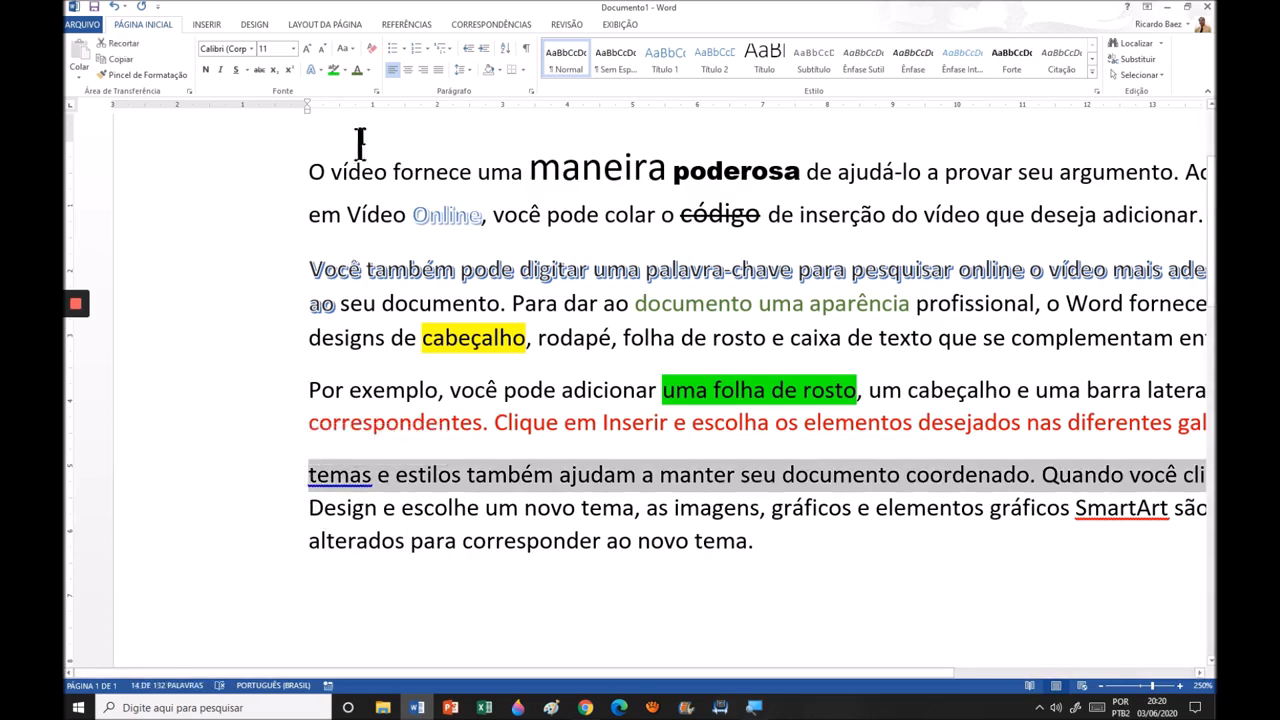
click(351, 46)
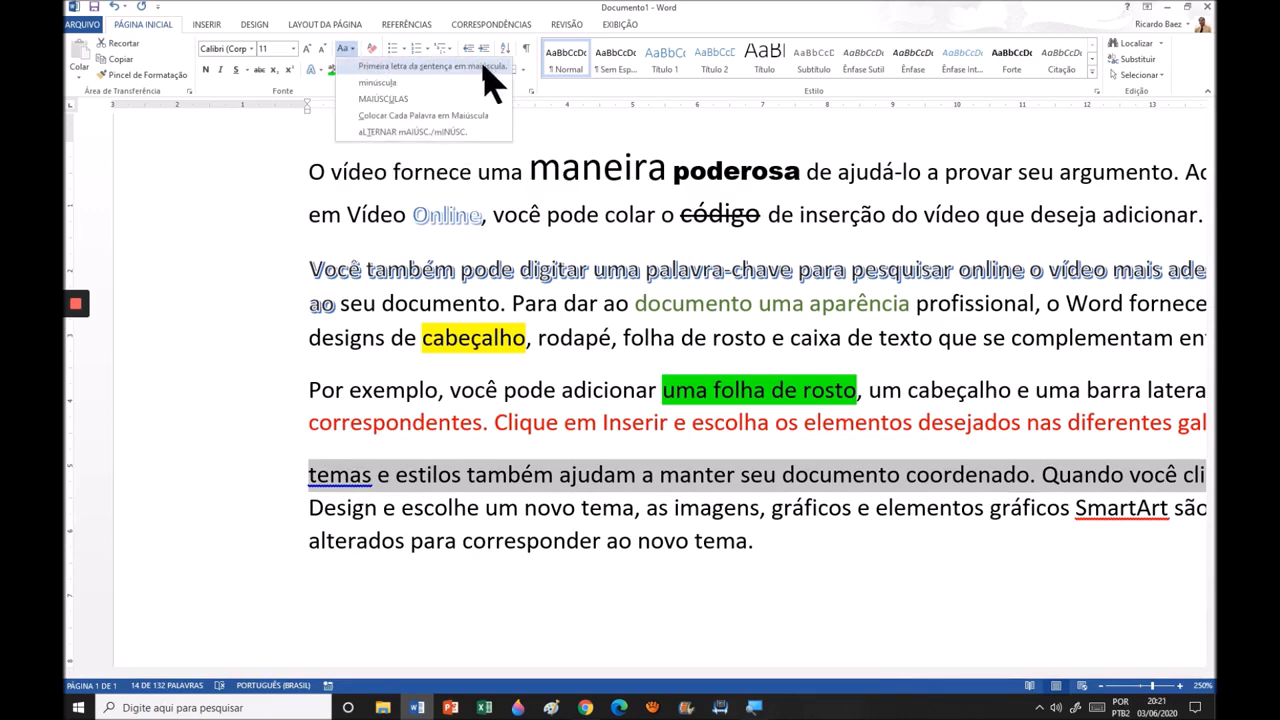
click(430, 66)
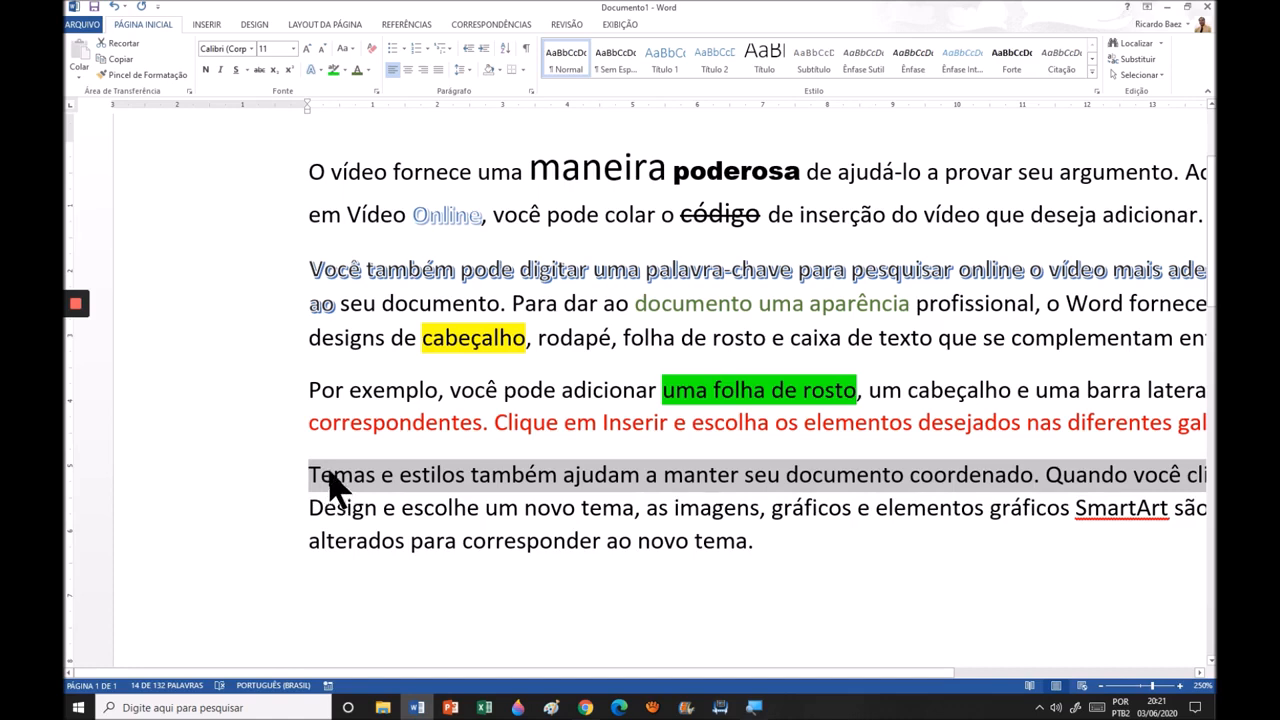
Capitalize each word in the last paragraph's first line, then apply toggle case to the same text.
click(346, 49)
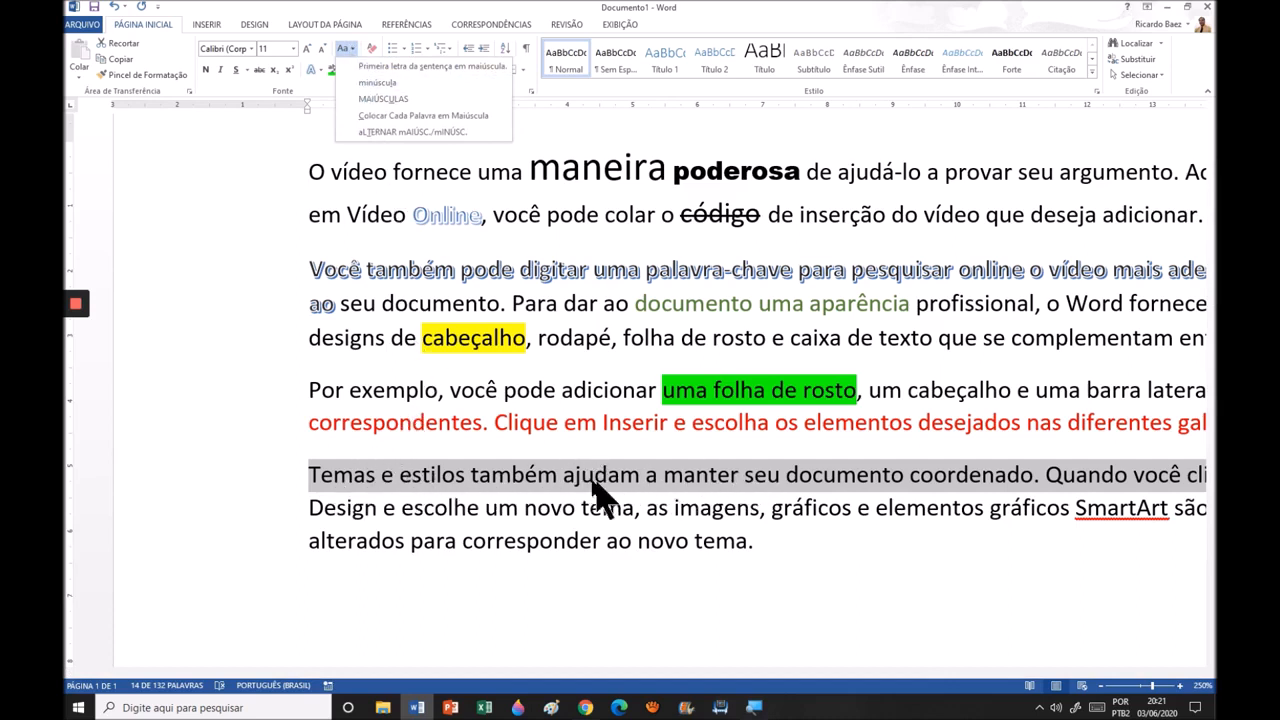
click(478, 116)
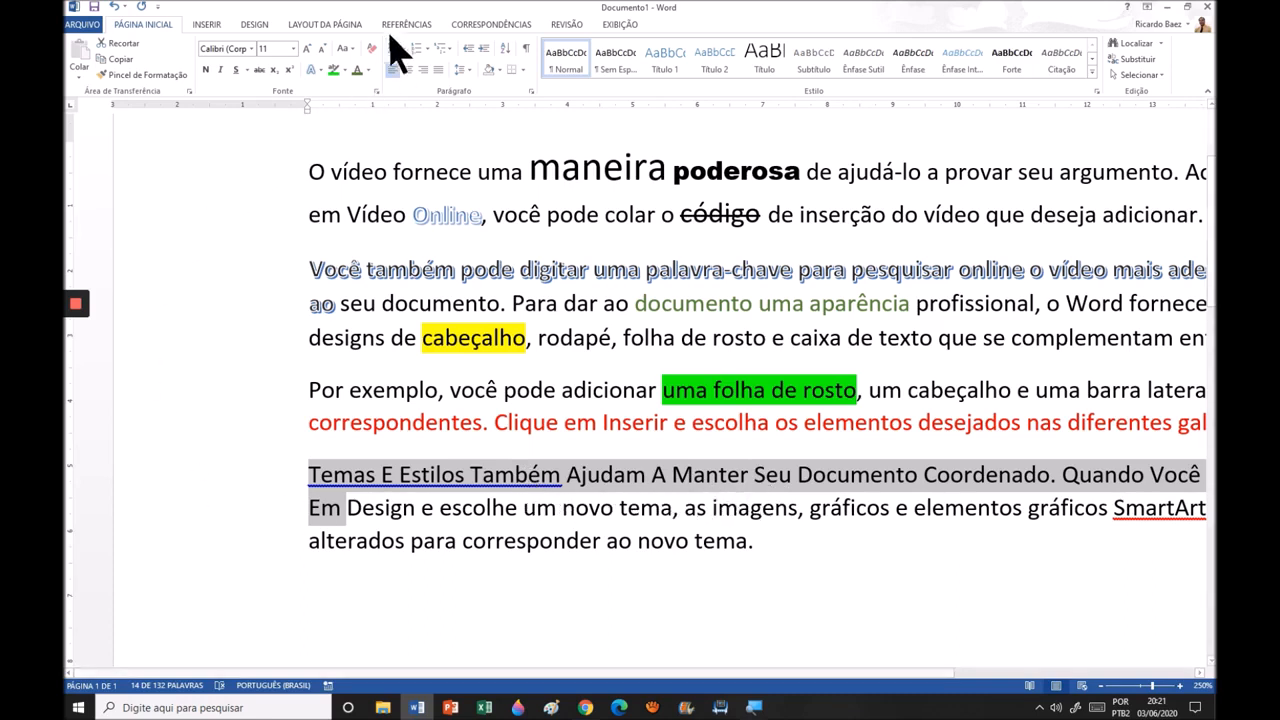
click(353, 52)
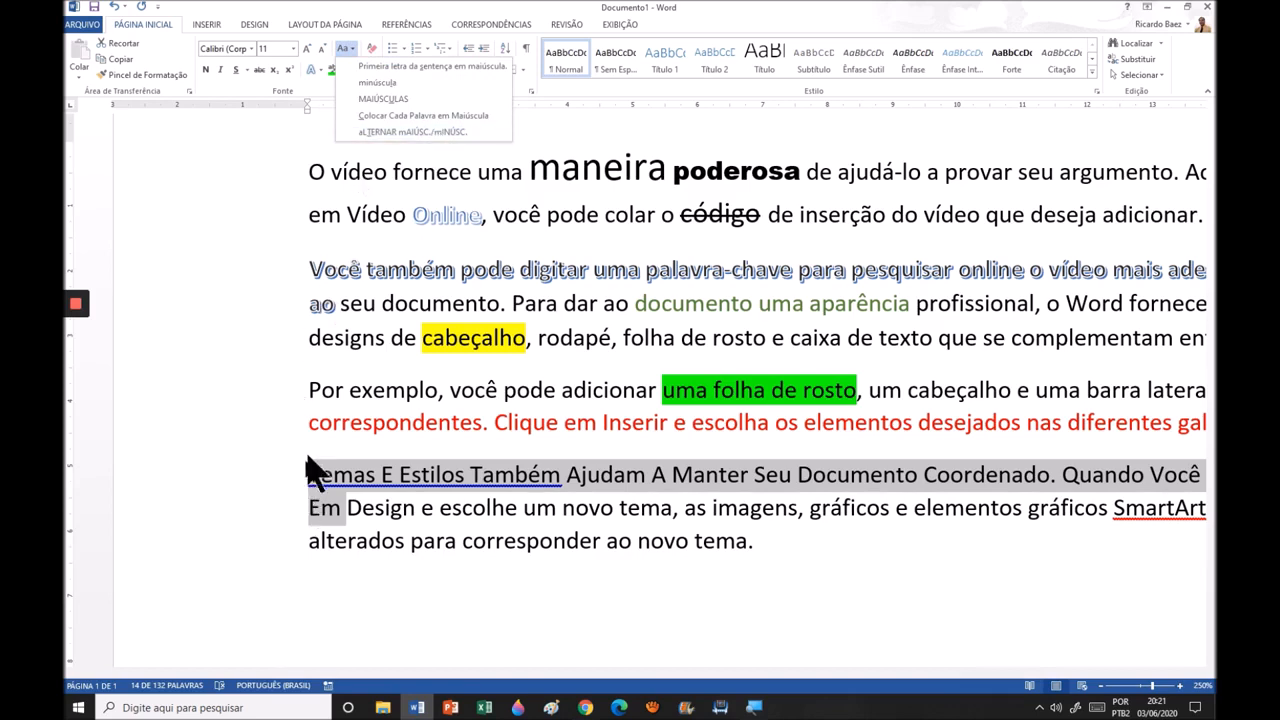
click(420, 132)
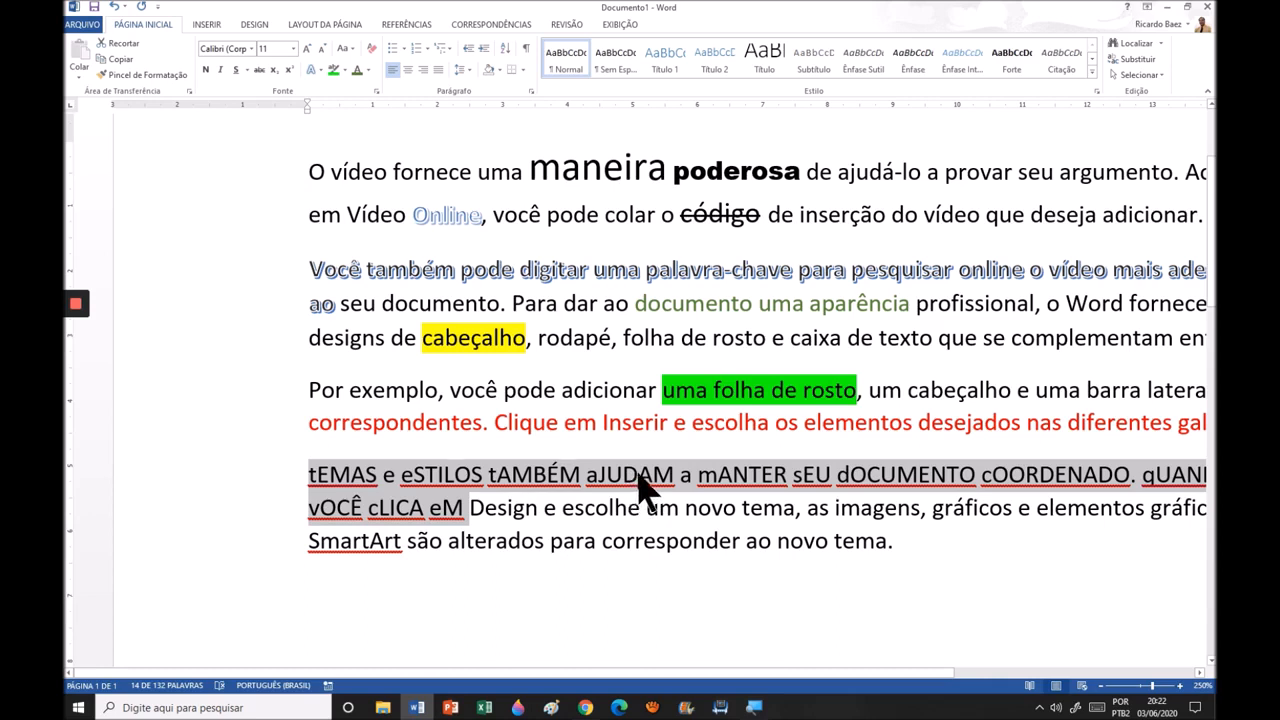
Return the toggled text at the start of the last paragraph to sentence case.
click(348, 48)
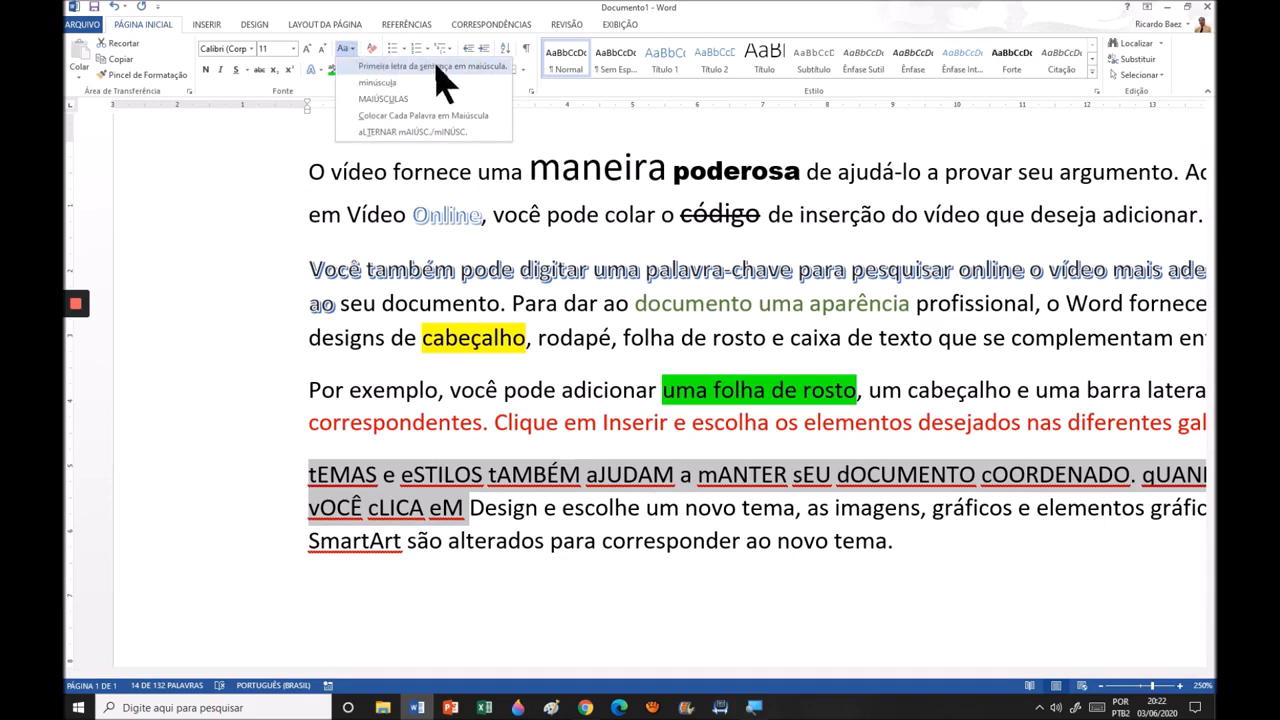
click(482, 67)
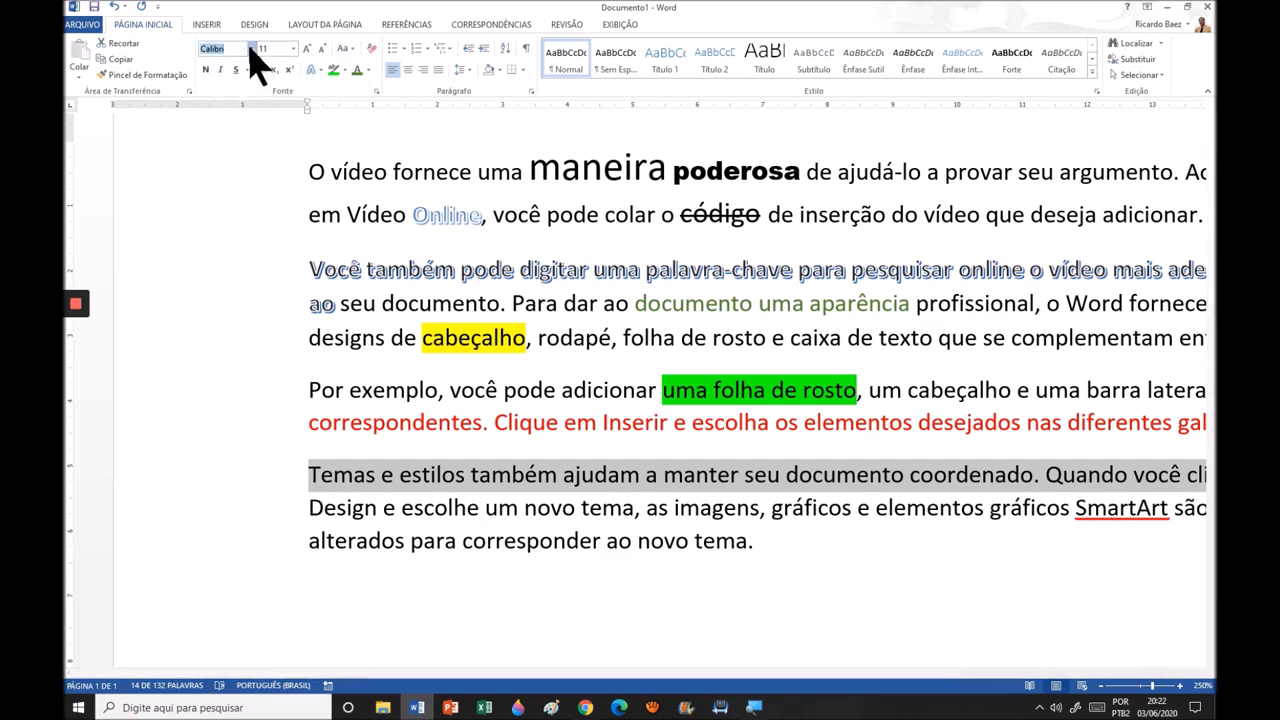
Change the font of the last paragraph's selected opening text to Arial.
click(251, 48)
click(487, 478)
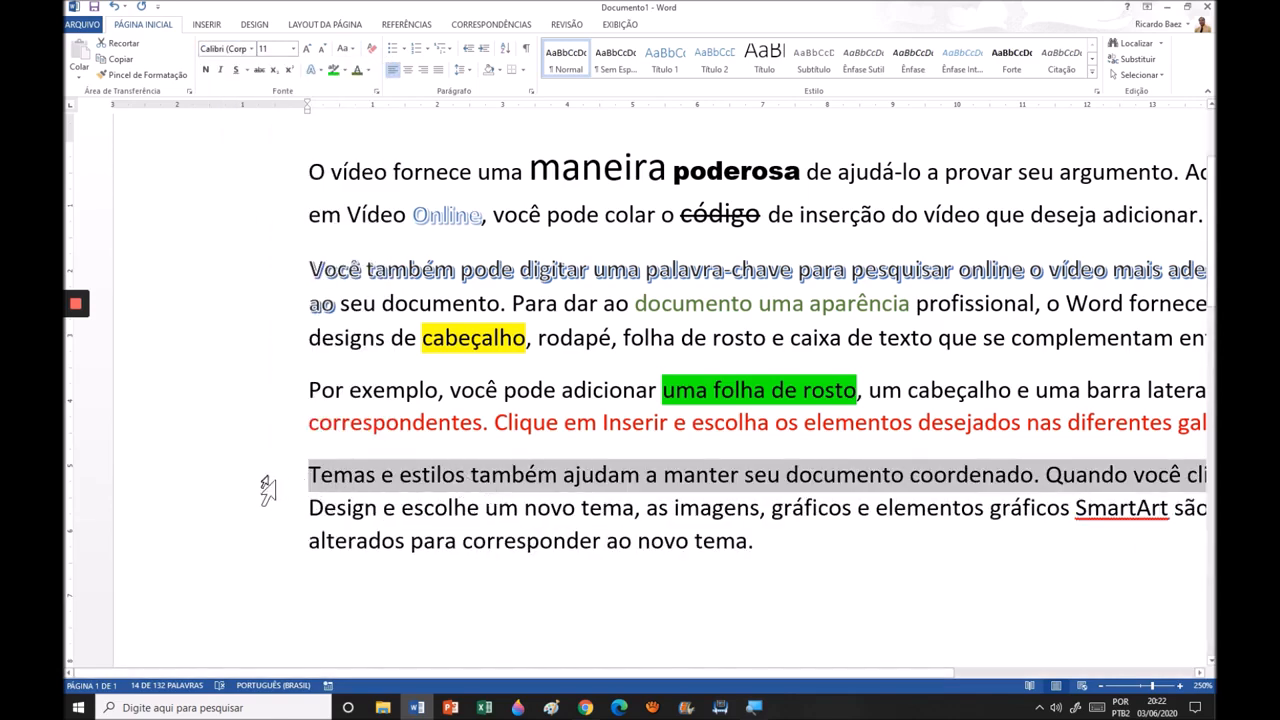
click(251, 48)
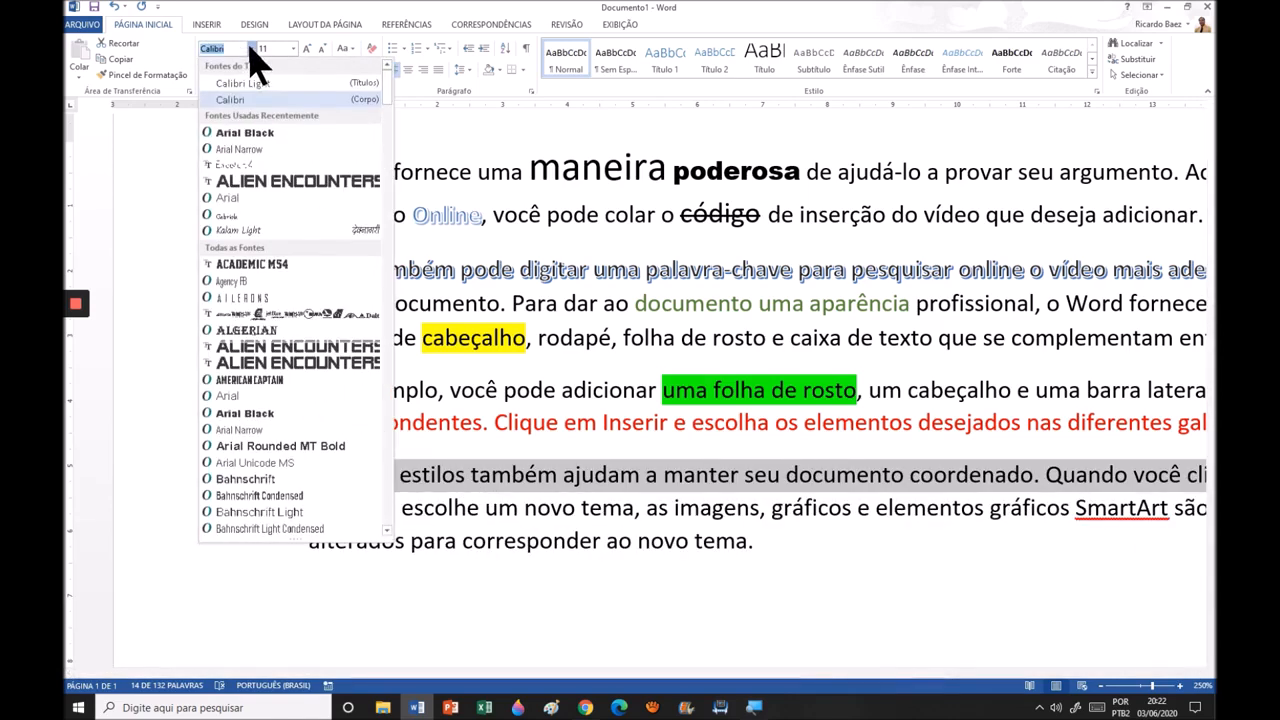
click(232, 198)
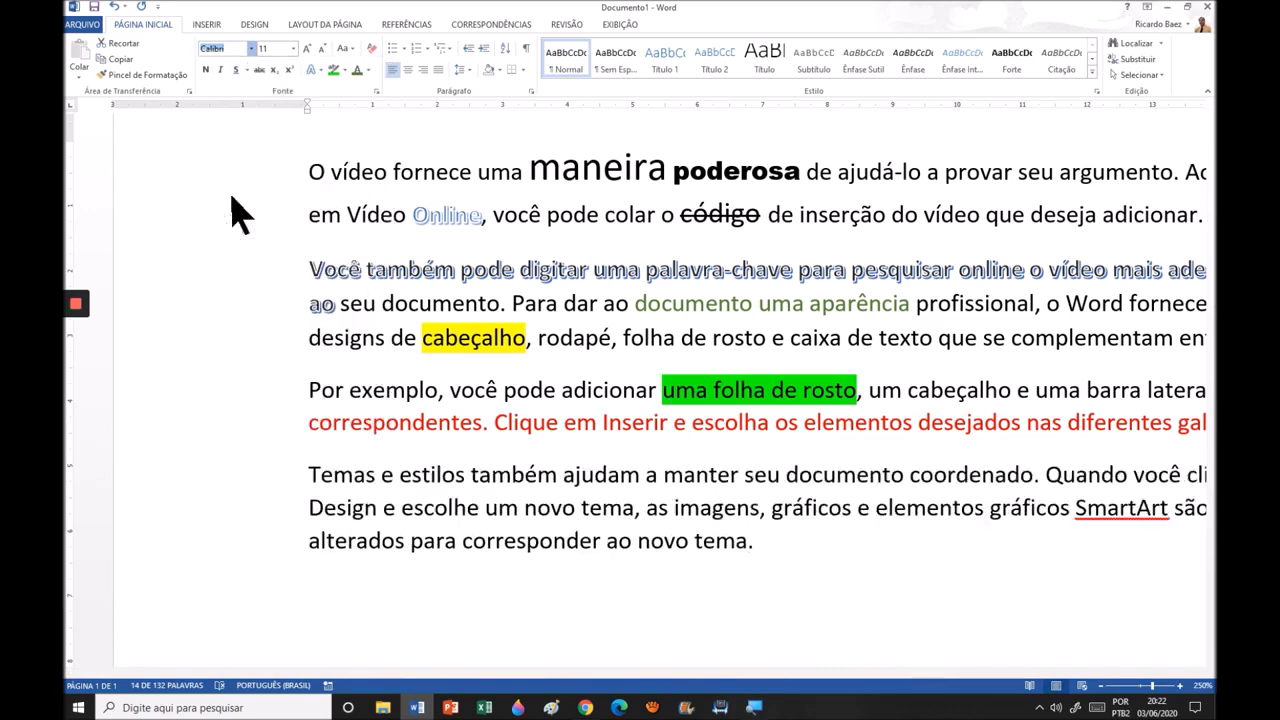
Format the selected Arial text in the last paragraph with bold, strikethrough and standard red font color.
click(205, 69)
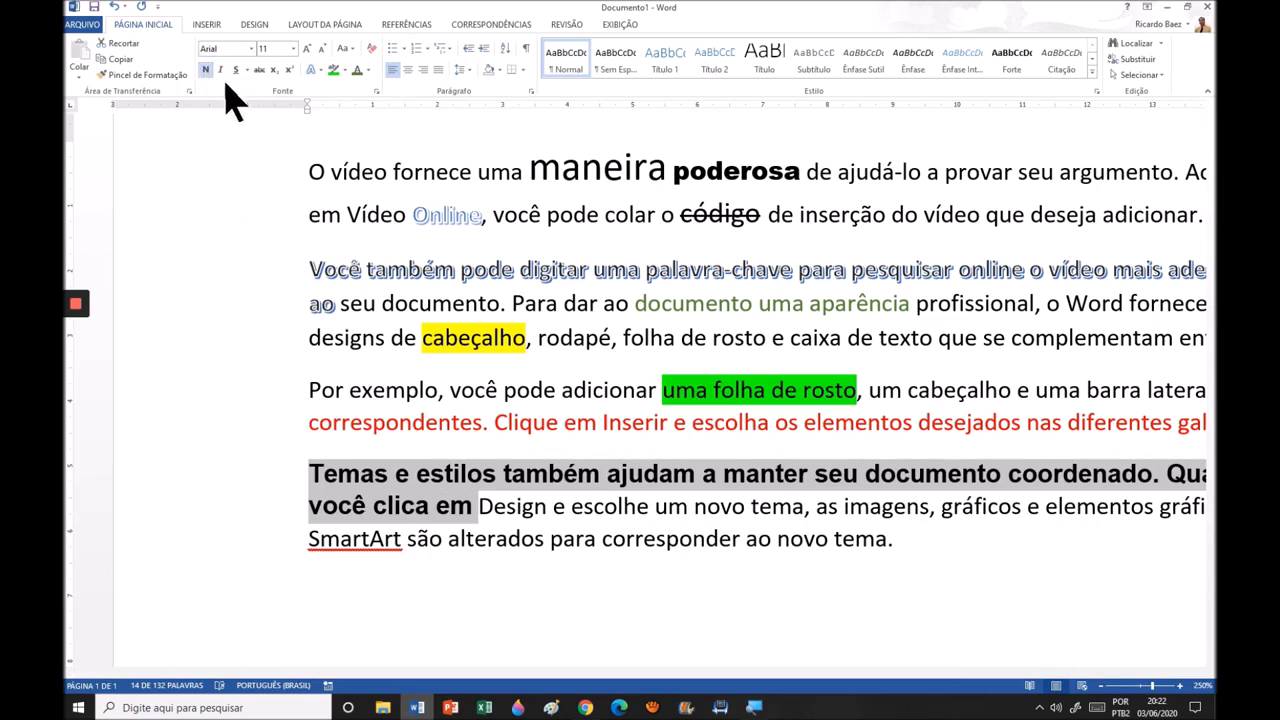
click(259, 70)
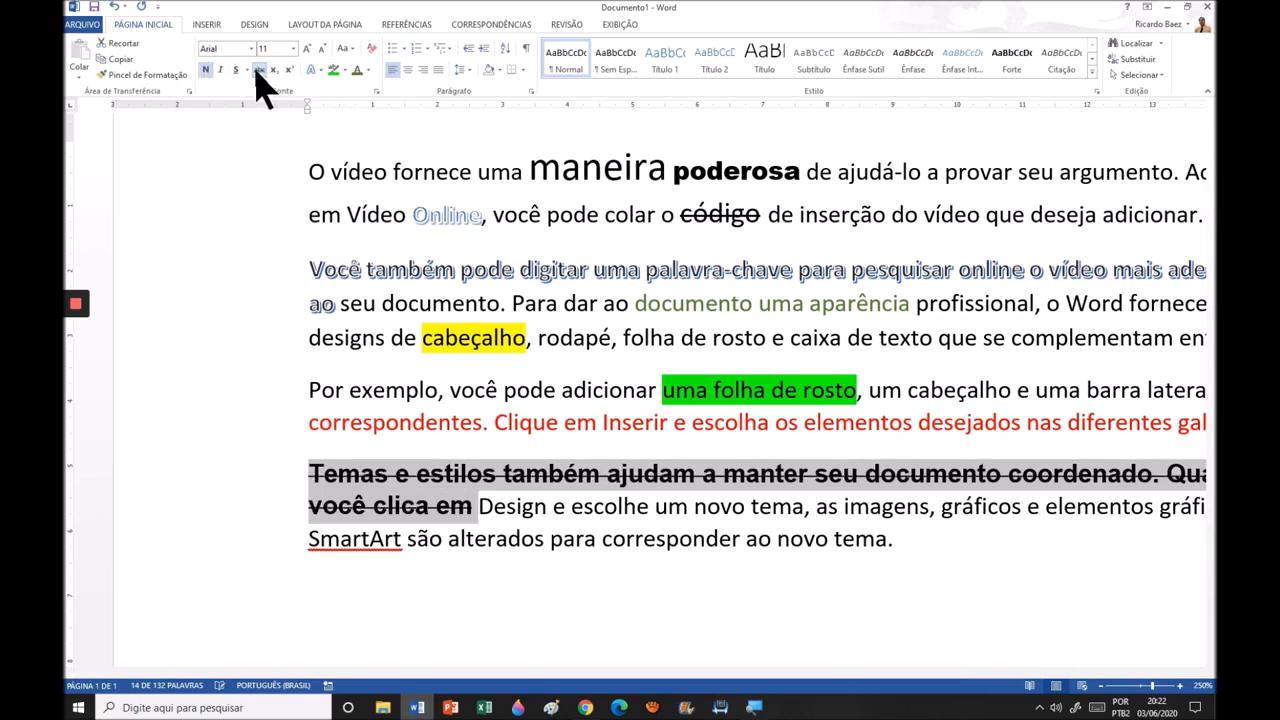
click(367, 71)
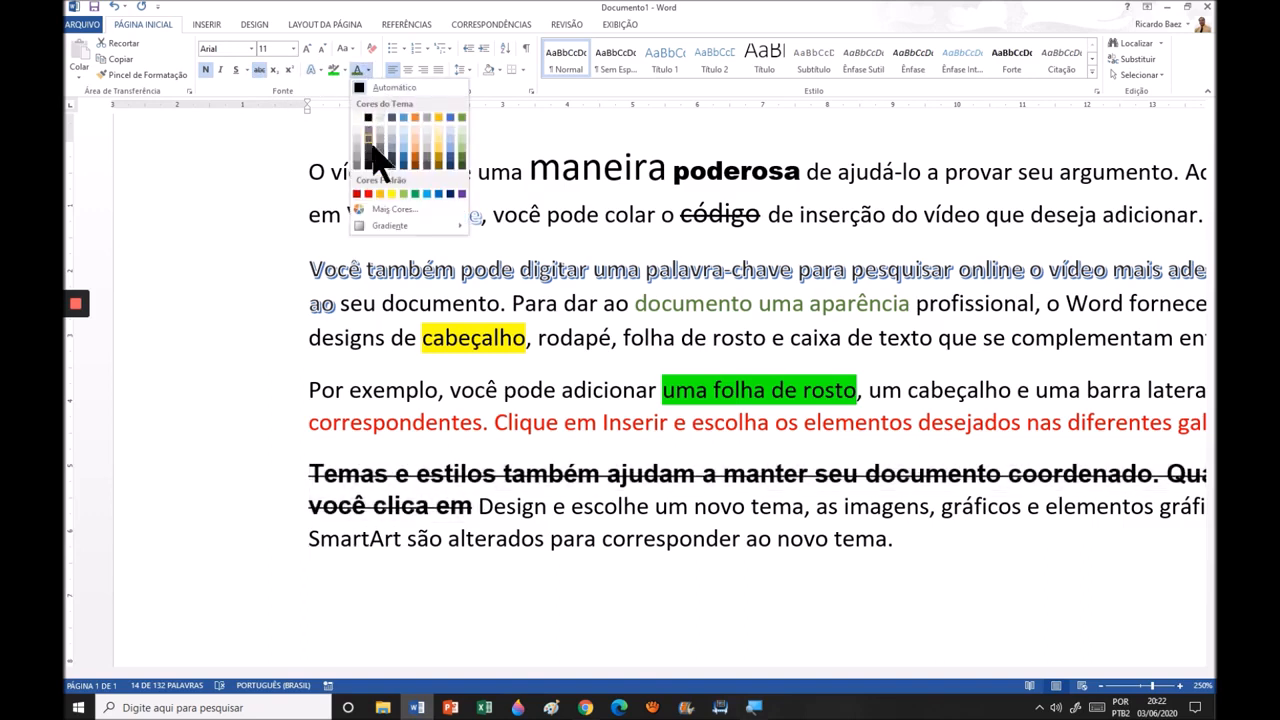
click(369, 194)
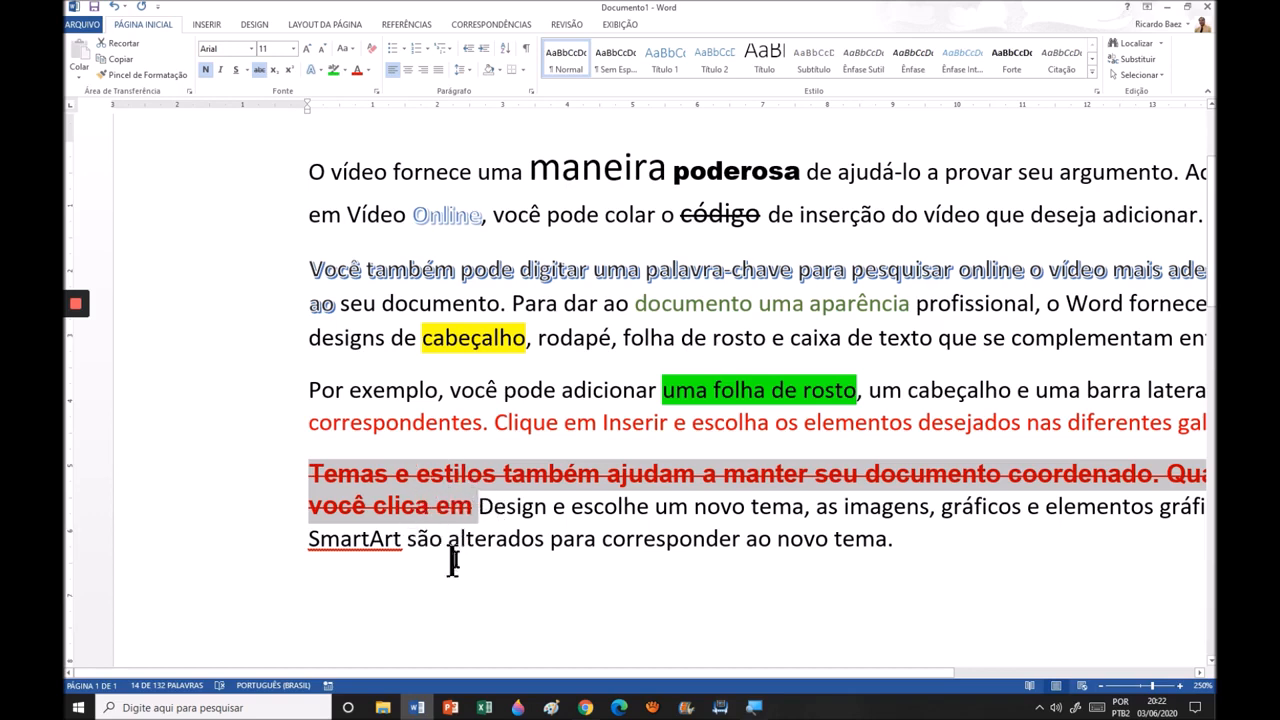
Copy the formatting of the last paragraph's first line to the second line of the second paragraph with Format Painter.
click(496, 474)
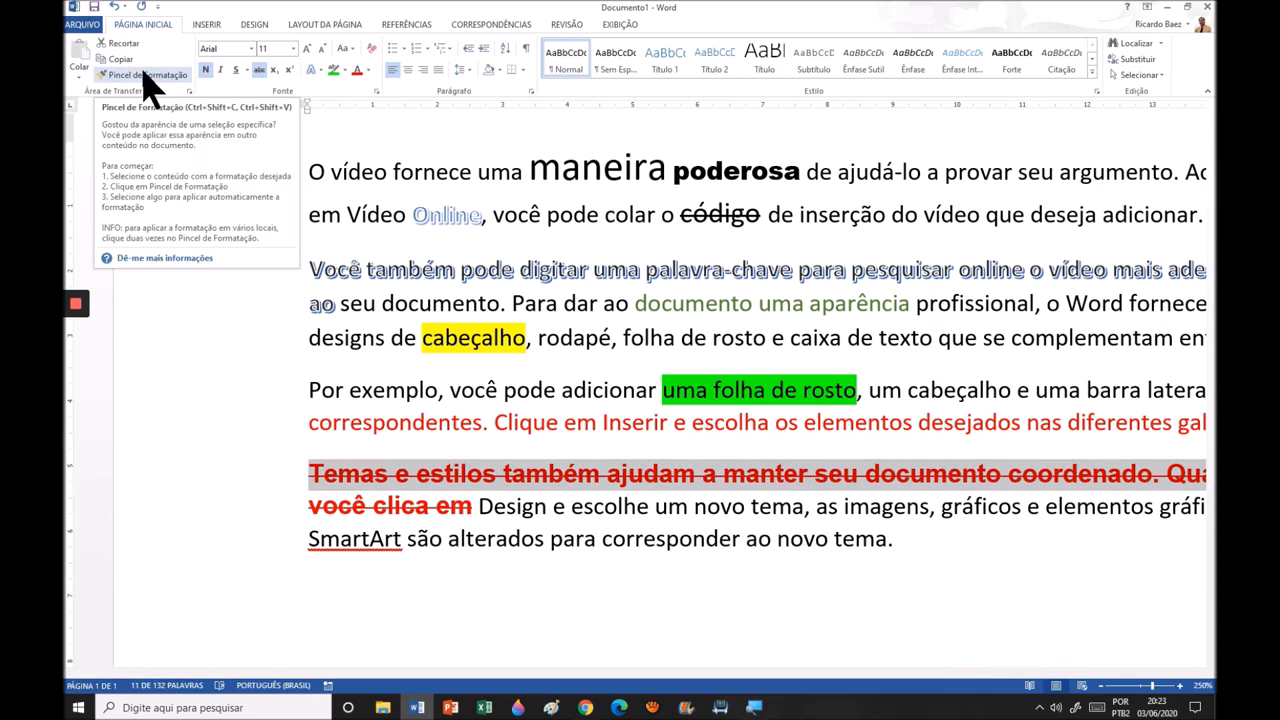
click(143, 74)
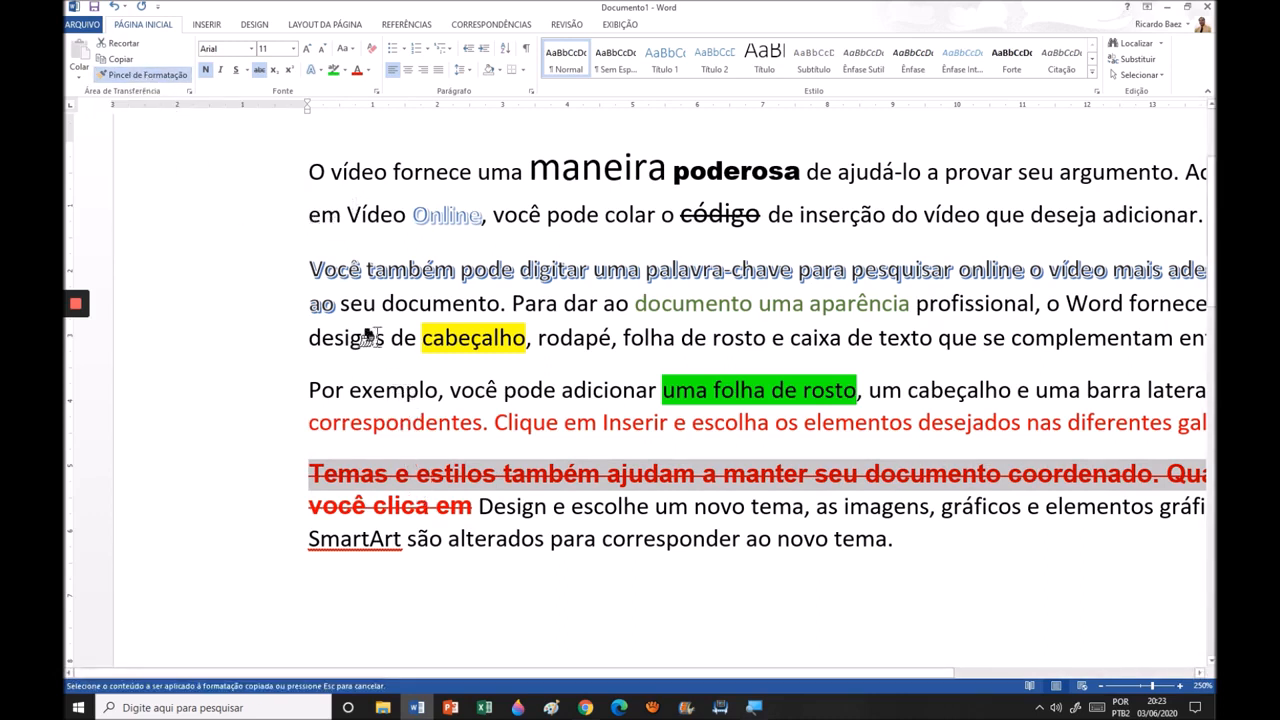
click(247, 318)
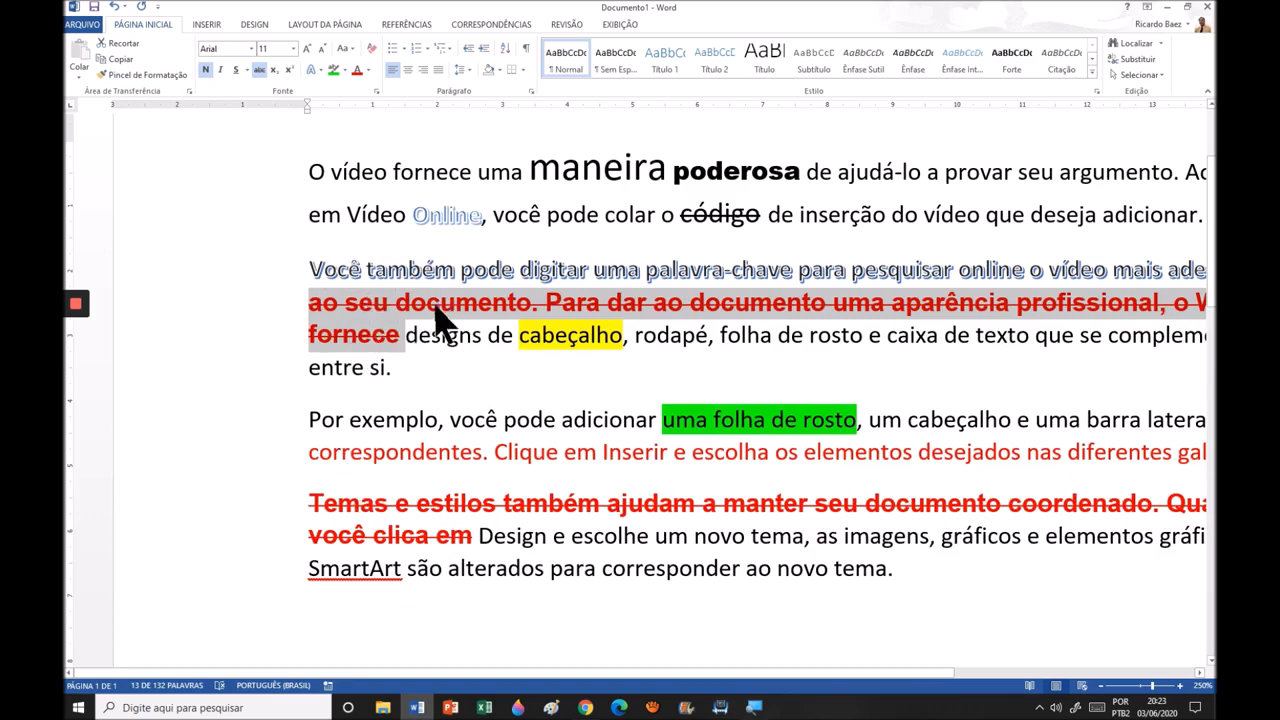
Copy the formatting of the second paragraph's second line to "inserção do vídeo" in the first paragraph with Format Painter.
click(262, 303)
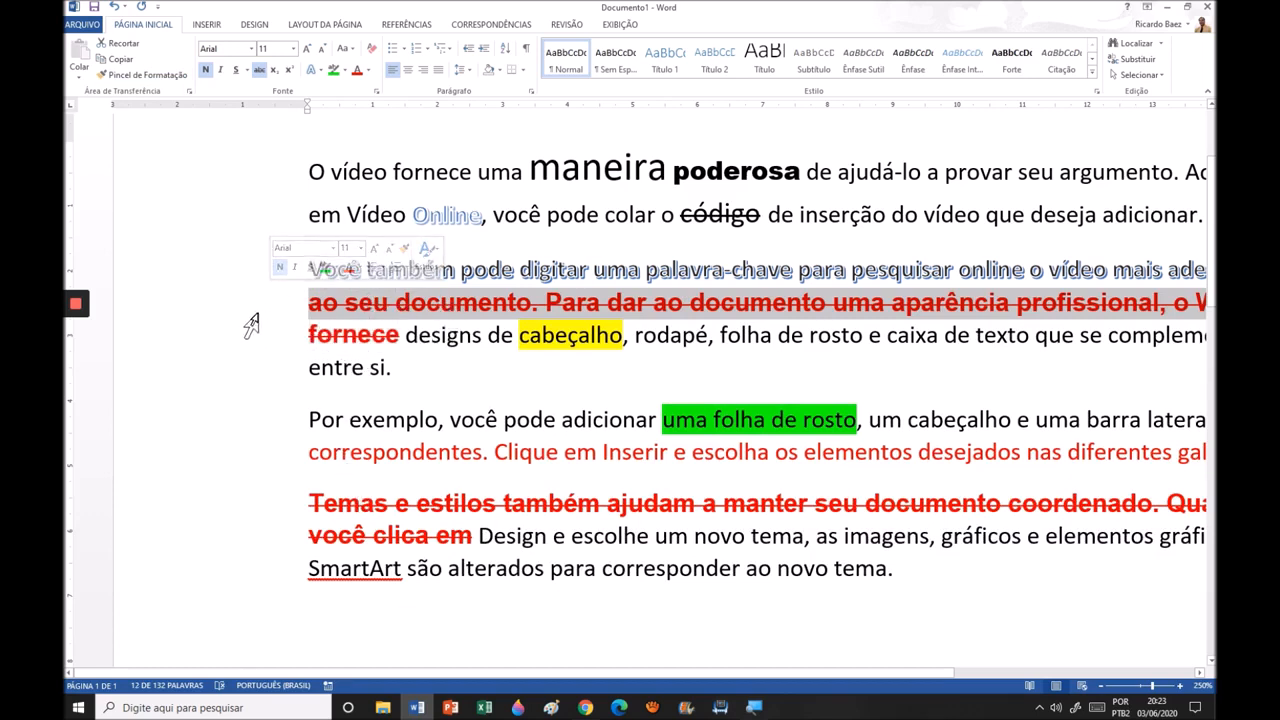
click(155, 76)
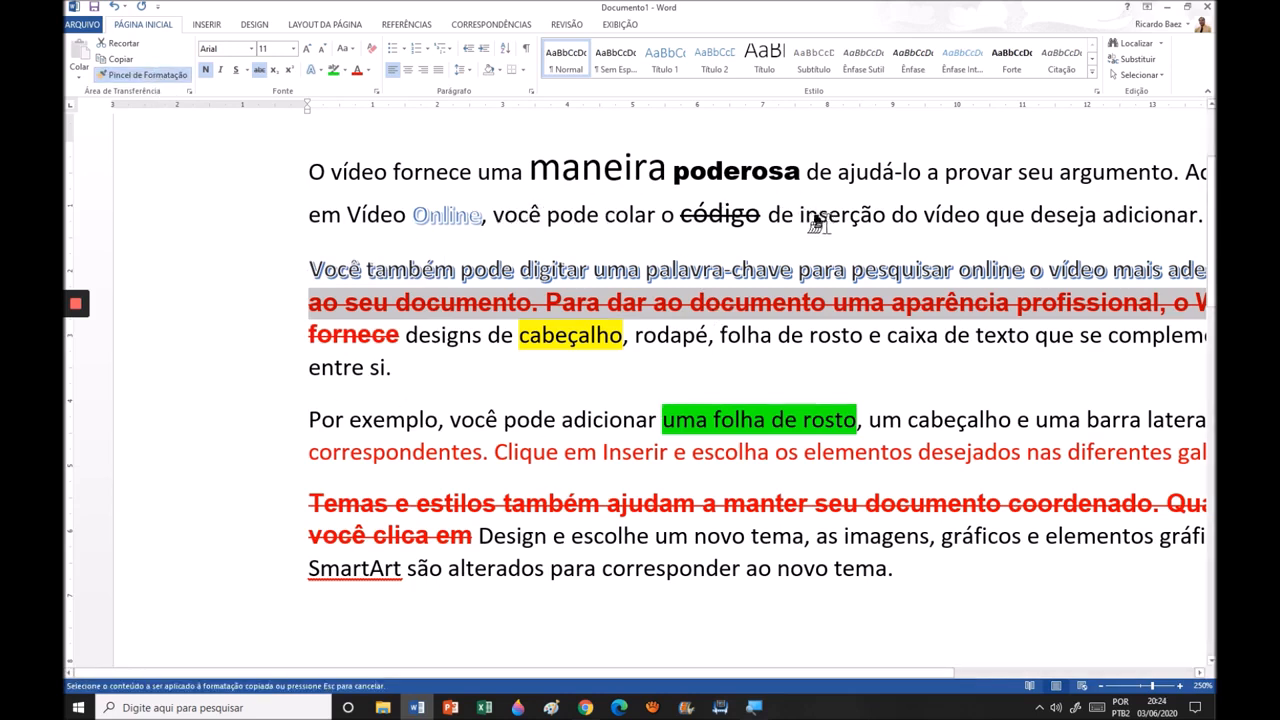
mouse_move(795, 218)
mouse_down()
mouse_move(968, 218)
mouse_move(945, 218)
mouse_move(995, 230)
mouse_up()
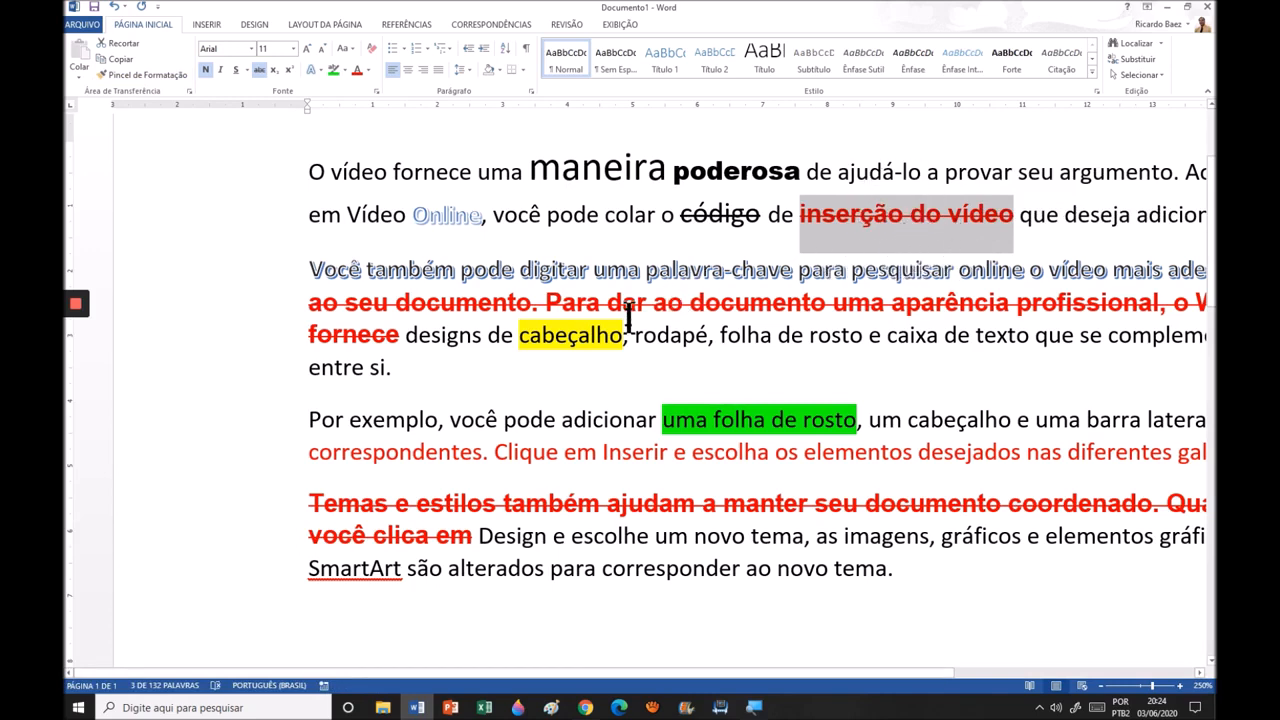
Copy the formatting of the second paragraph's second line to the opening lines of paragraphs one and two and paragraph three's second line with Format Painter.
click(280, 310)
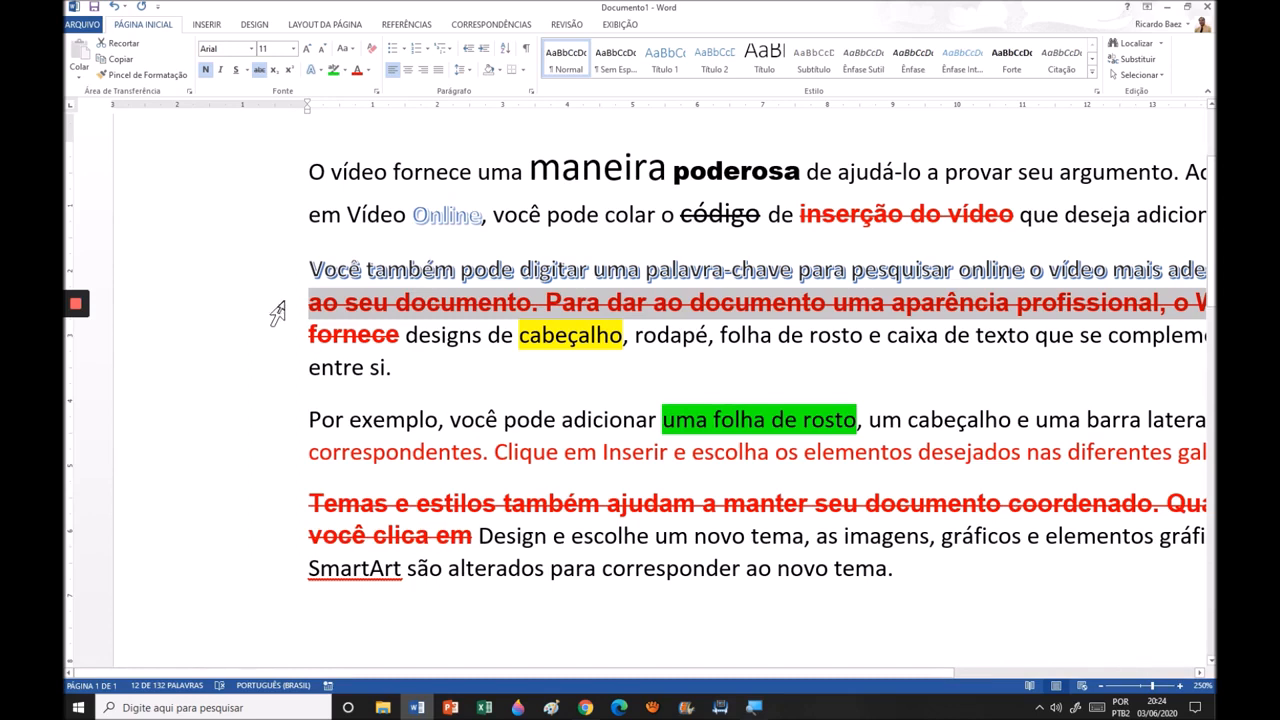
click(150, 75)
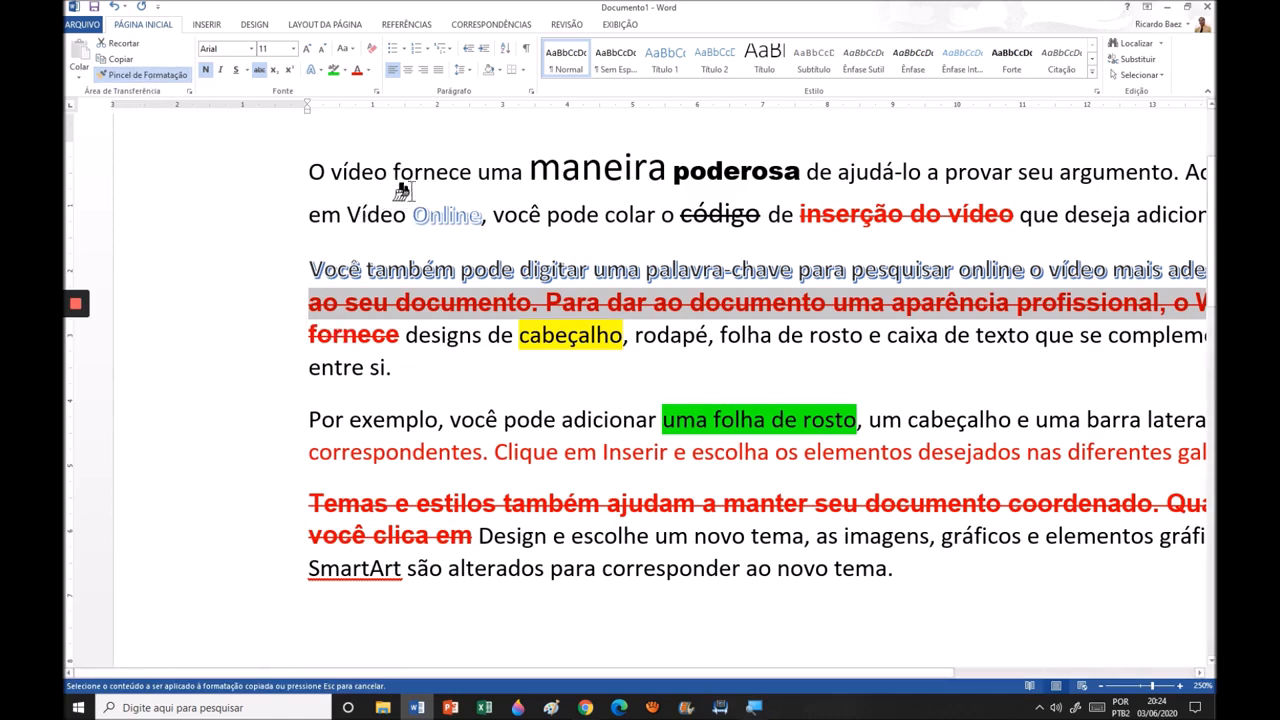
click(271, 182)
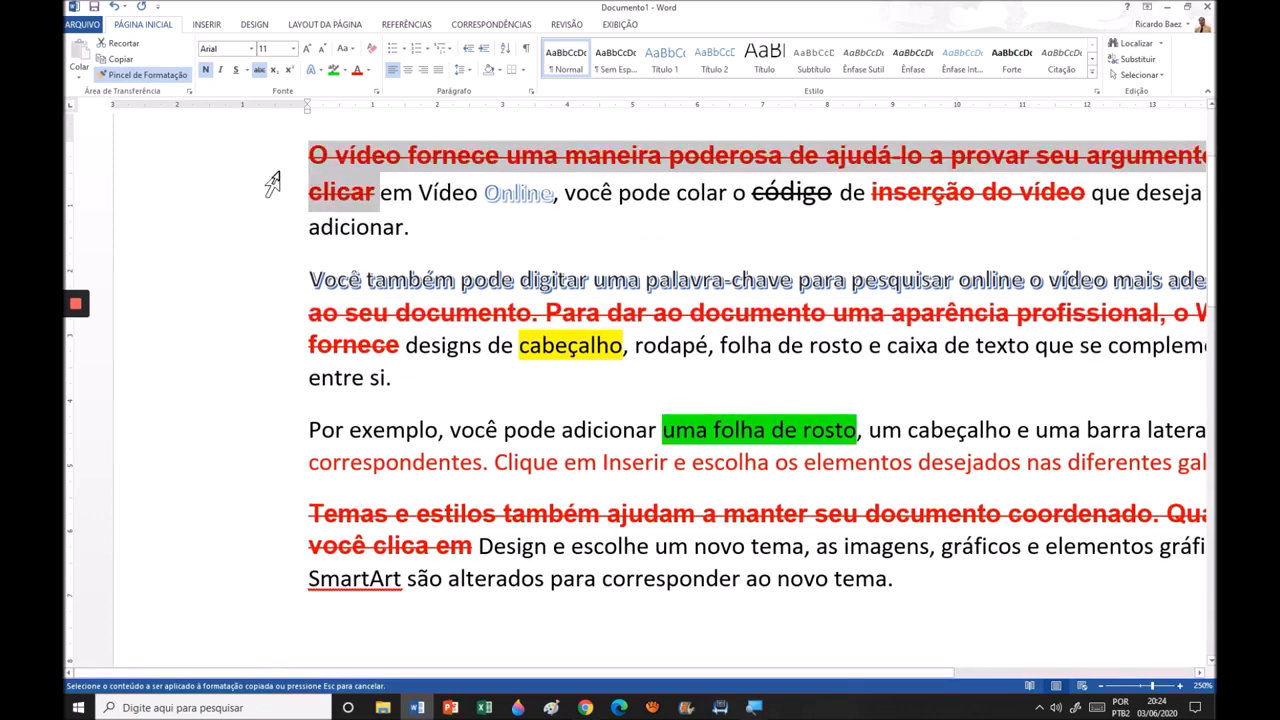
click(269, 291)
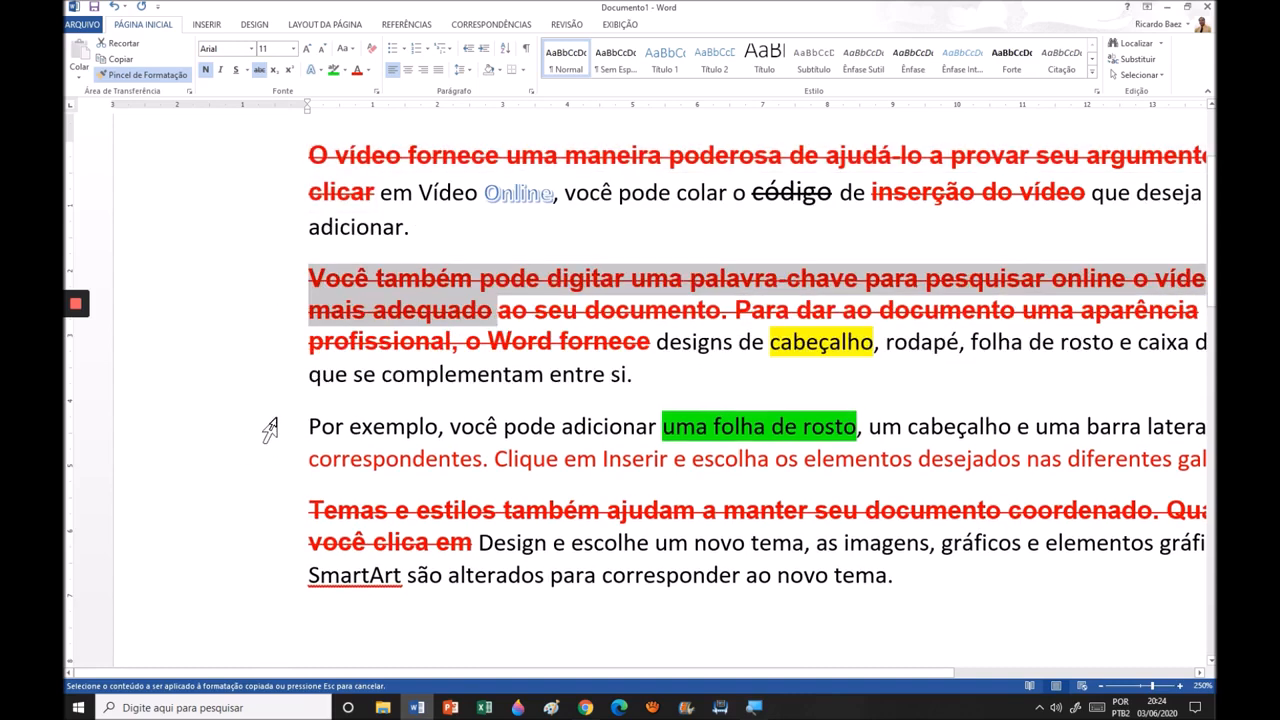
click(262, 466)
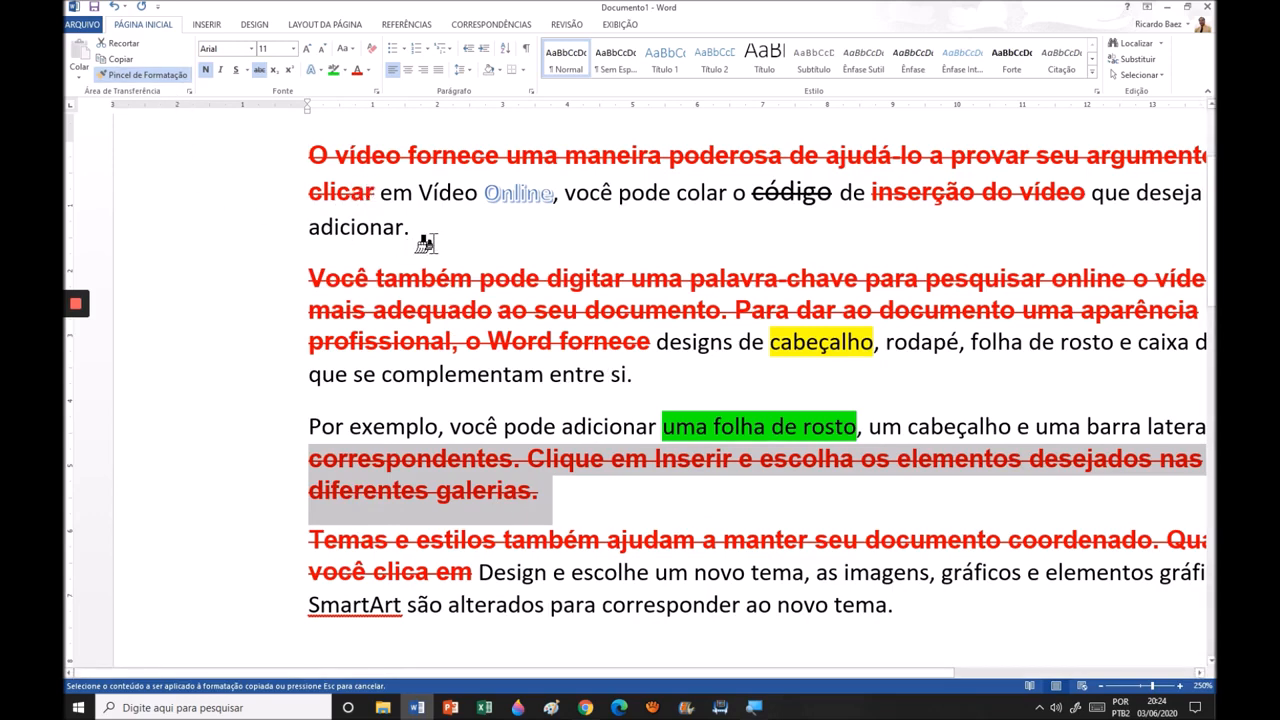
click(178, 75)
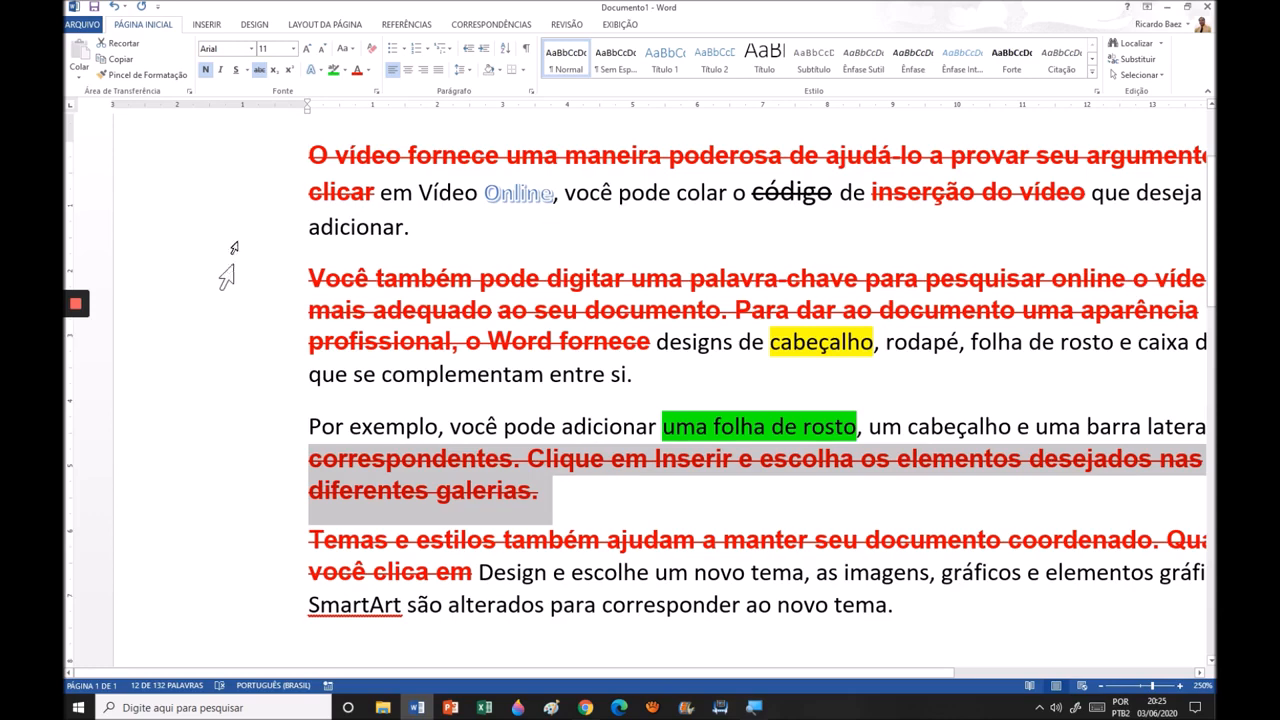
drag(265, 162, 277, 606)
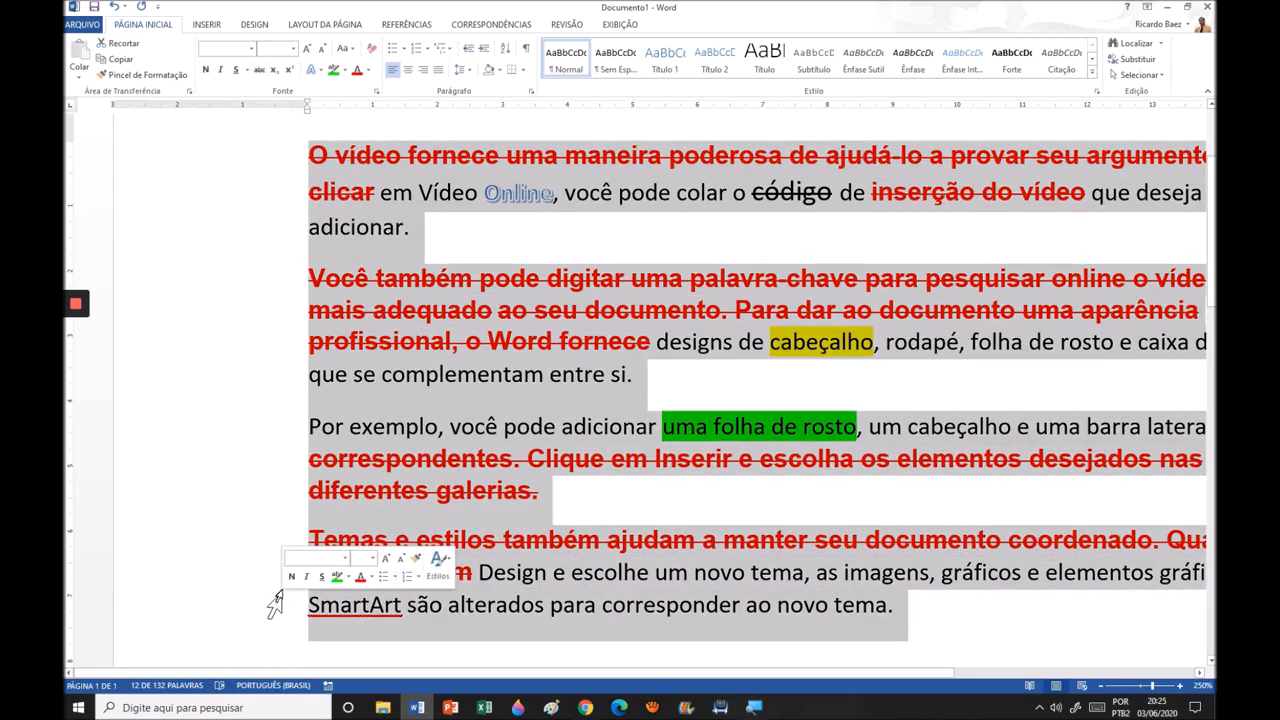
click(408, 345)
drag(253, 160, 302, 604)
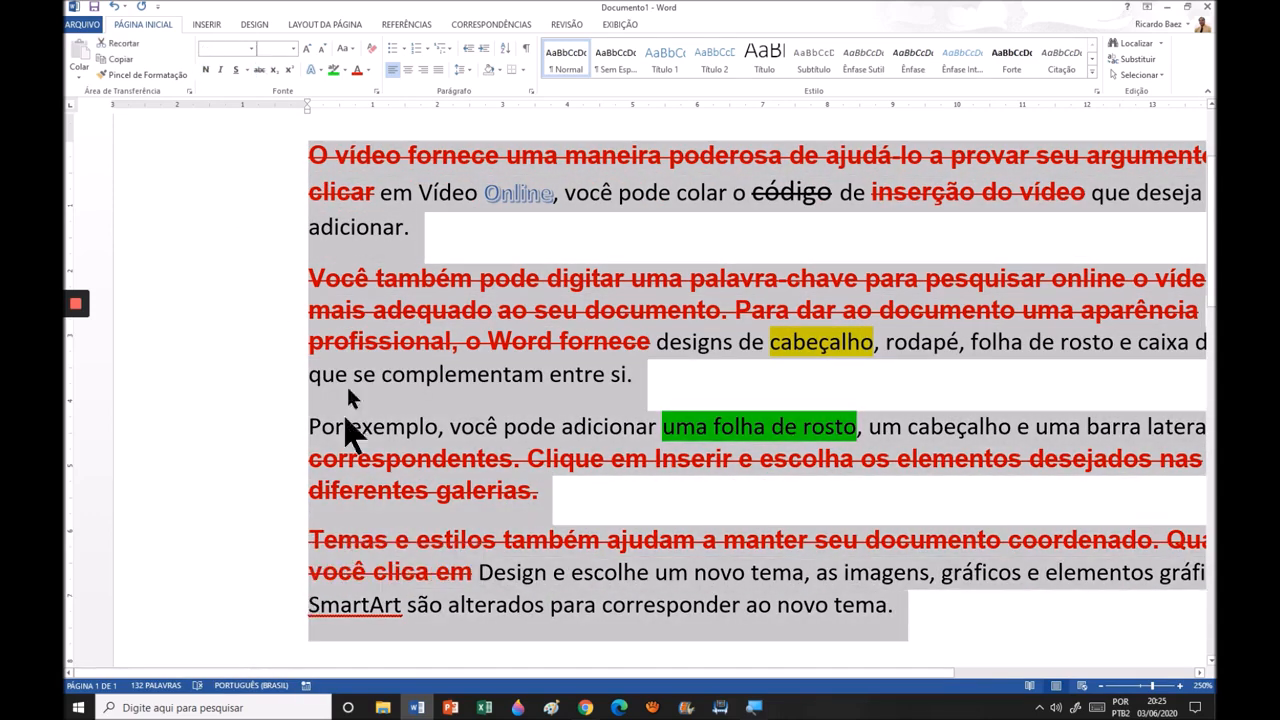
click(379, 280)
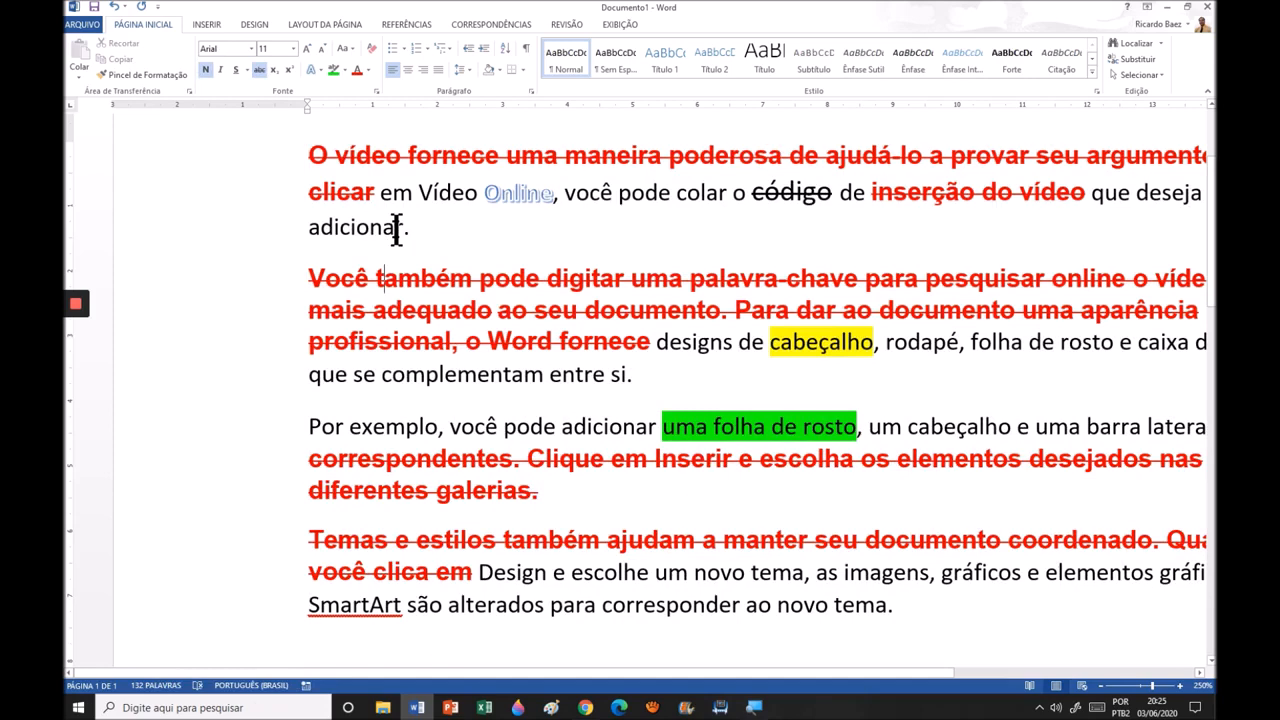
Clear all font formatting from the entire document text.
key(ctrl+t)
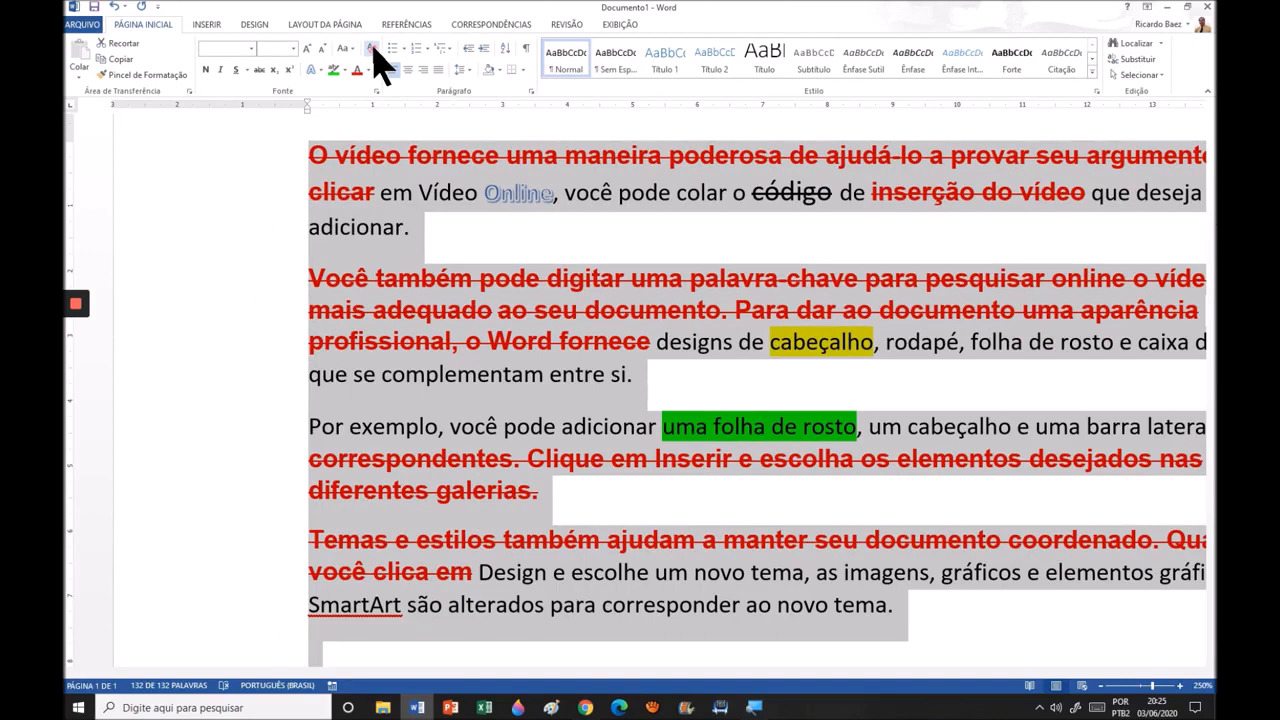
click(372, 50)
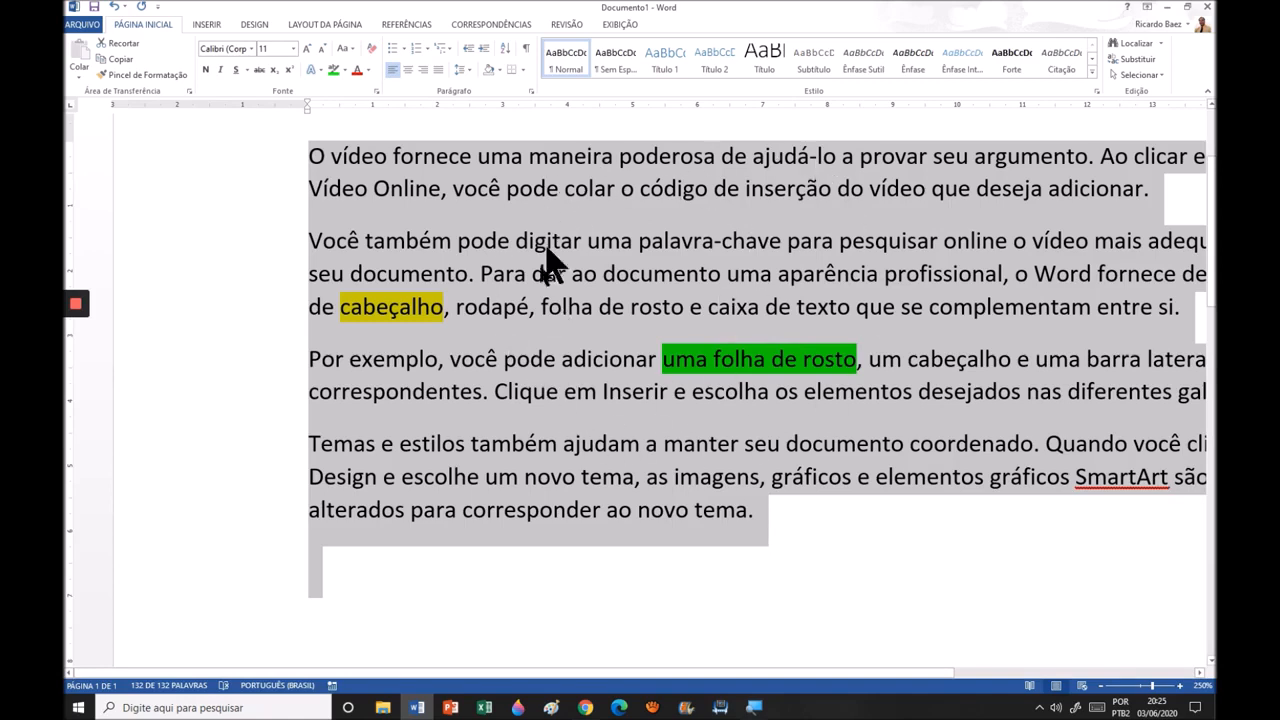
click(376, 308)
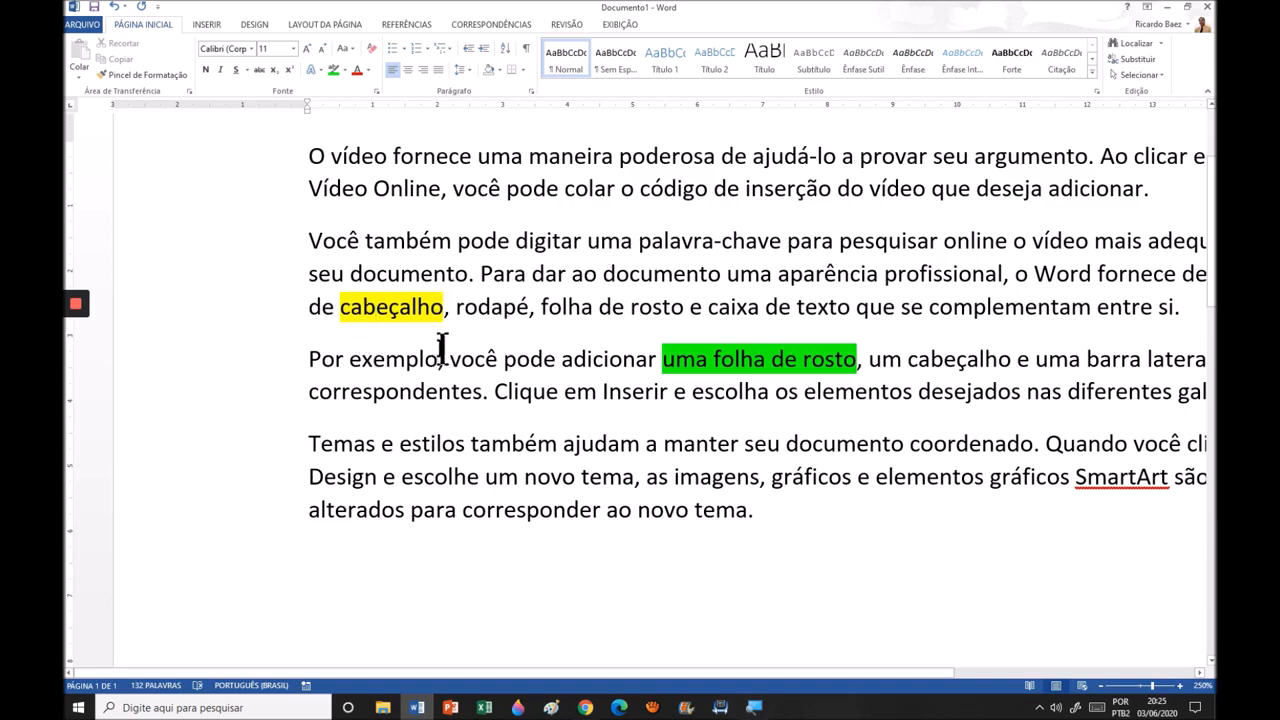
Remove the highlight color from "cabeçalho" in the second paragraph and "uma folha de rosto" in the third paragraph.
double_click(371, 310)
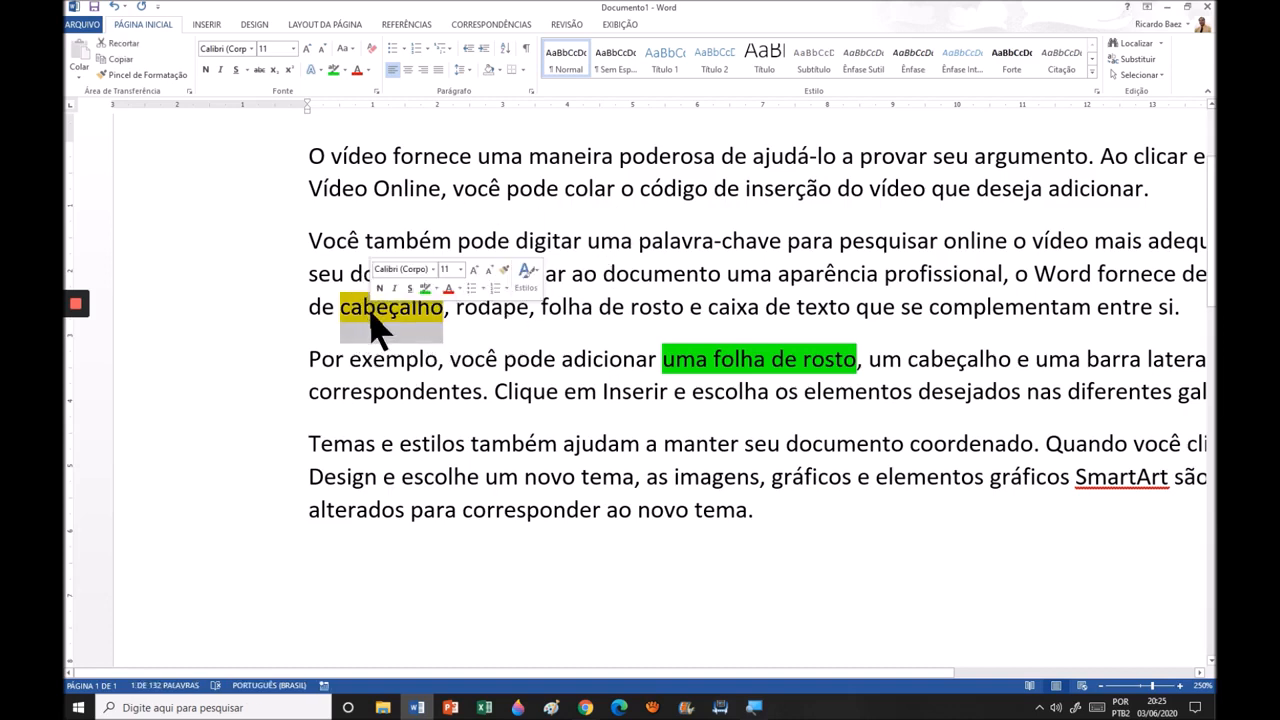
click(345, 71)
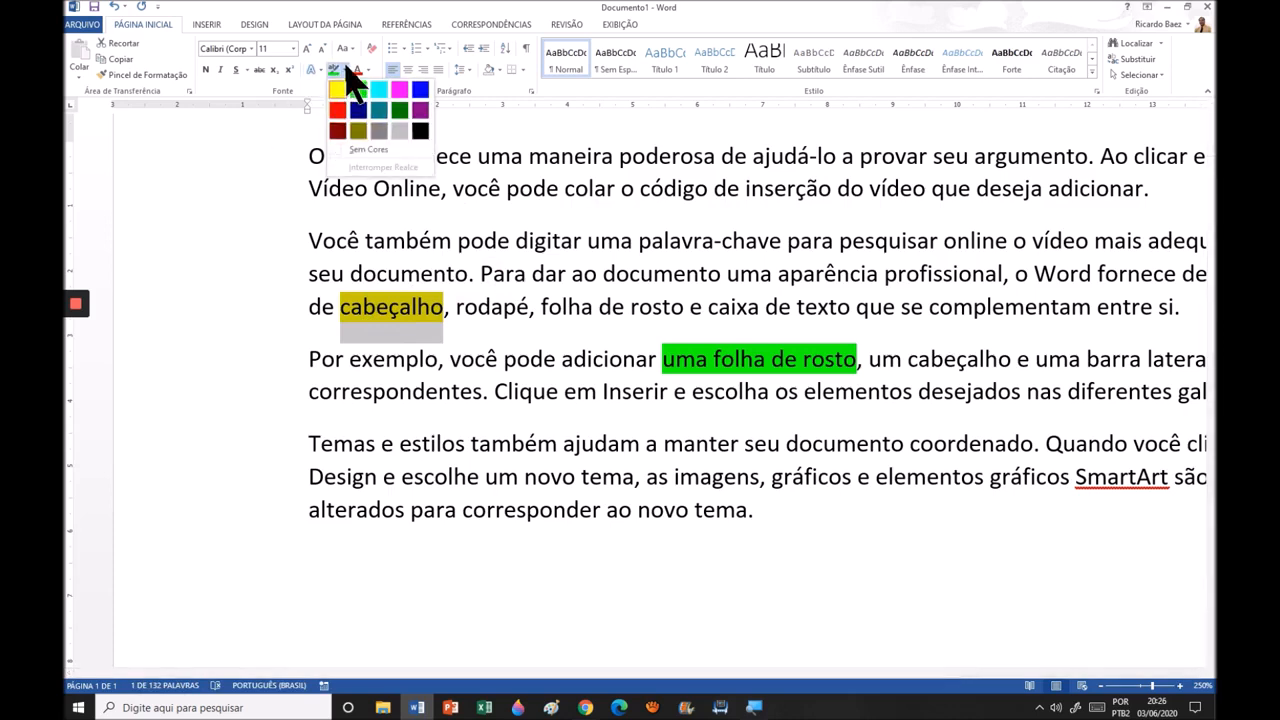
click(395, 160)
drag(668, 360, 855, 360)
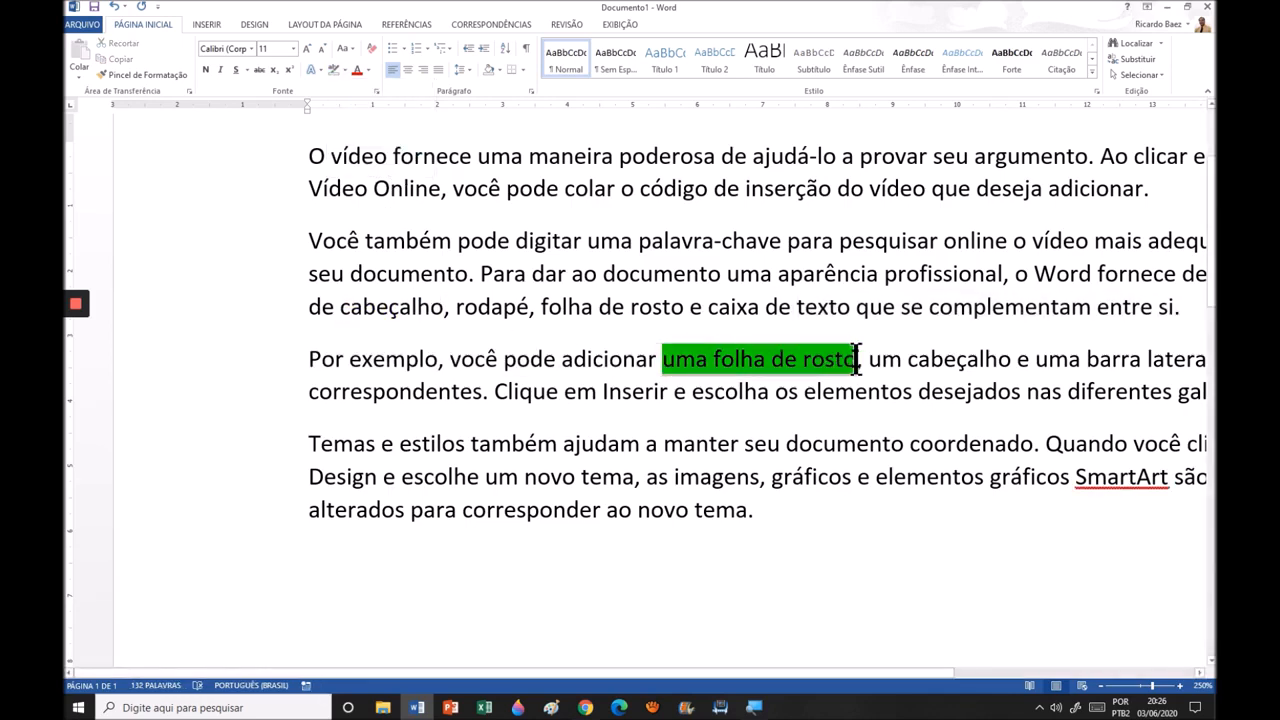
click(344, 70)
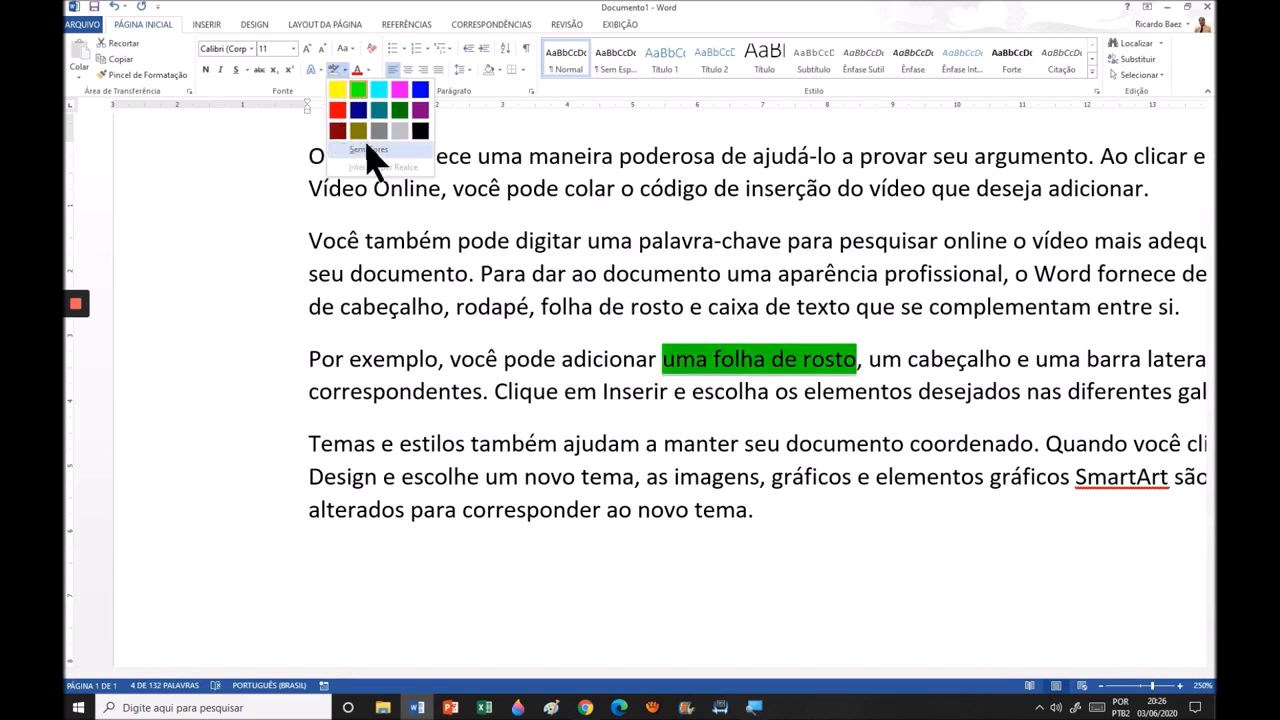
click(370, 155)
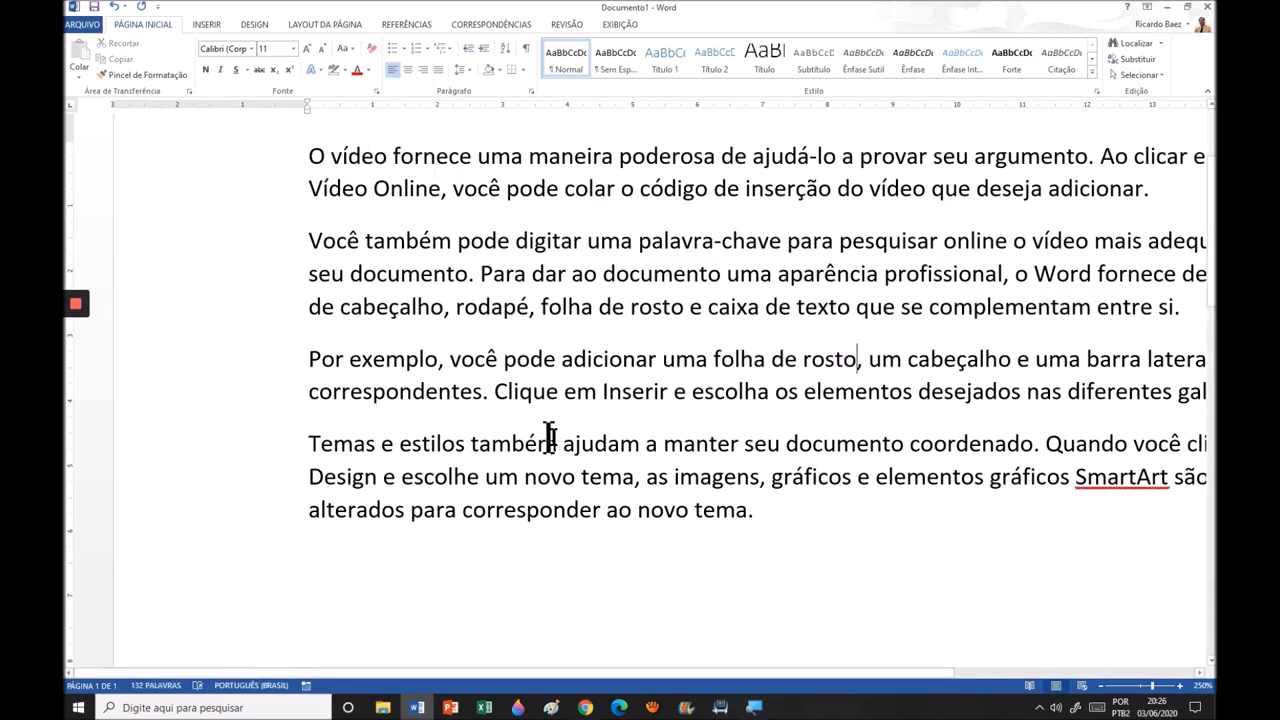